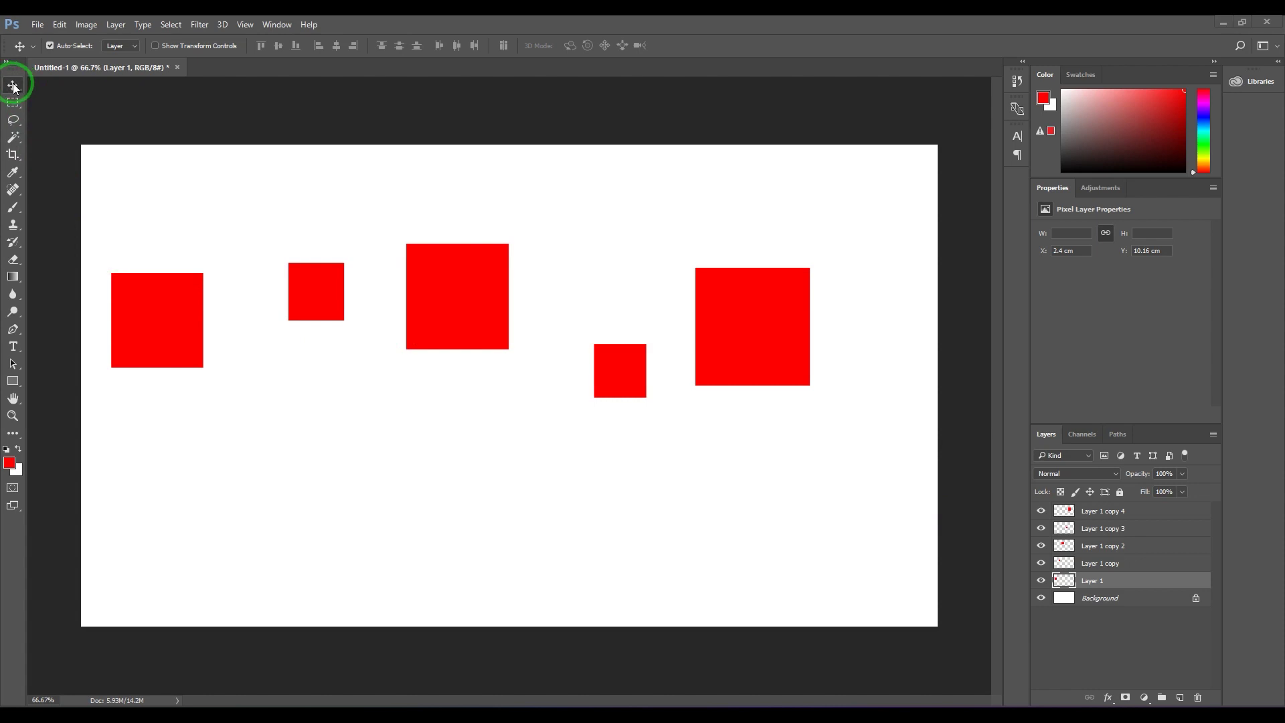
Switch briefly to the Brush tool and return to the Move tool
{"action": "left_click", "coordinate": [13, 208]}
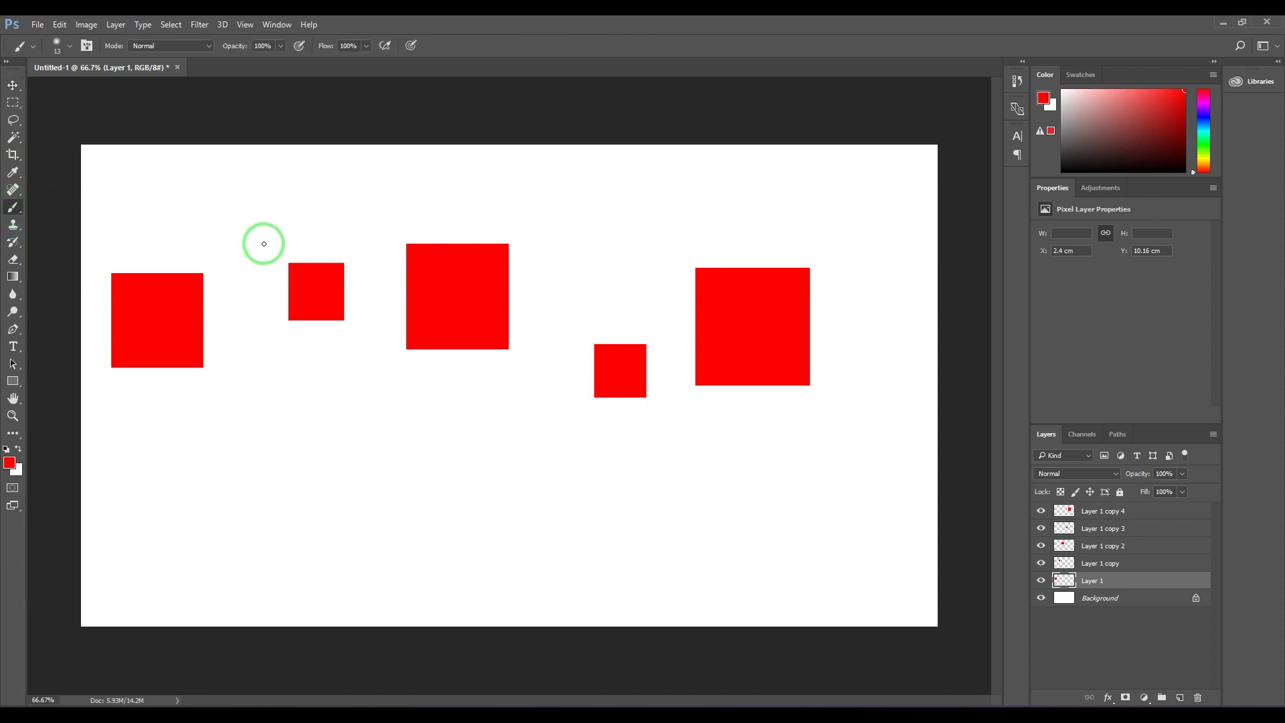
{"action": "key", "text": "v"}
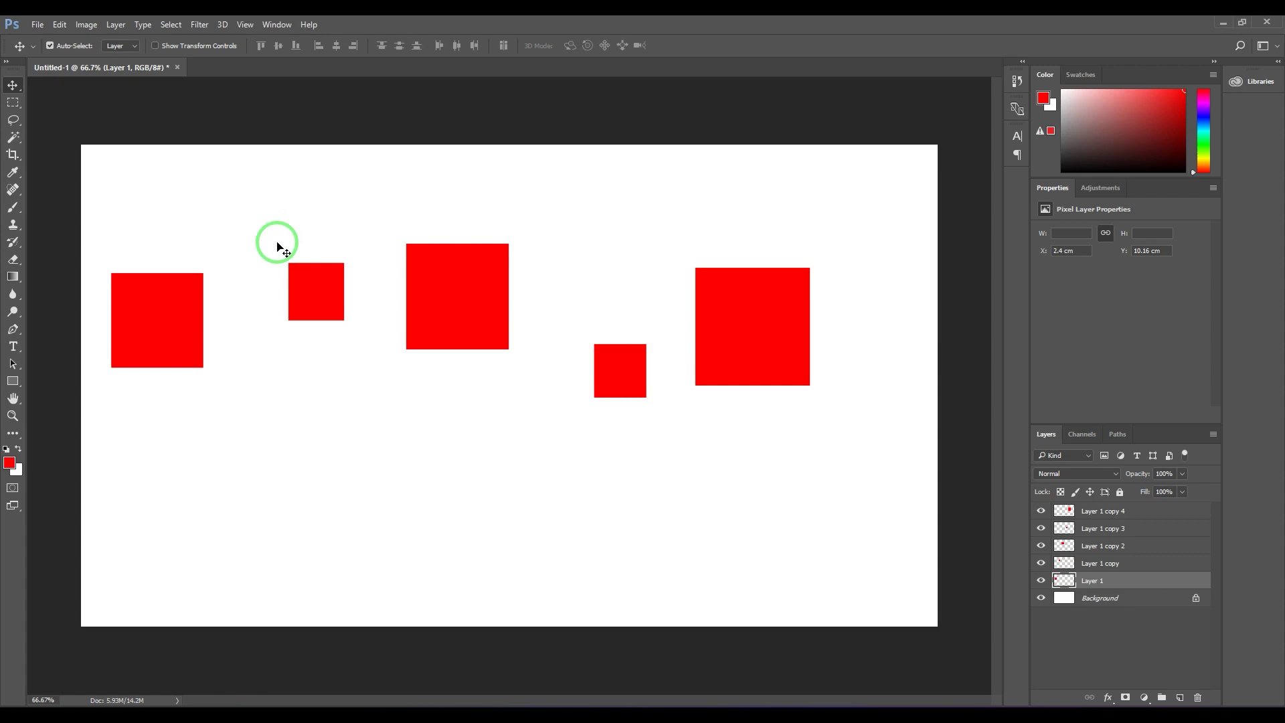
{"action": "left_click", "coordinate": [13, 208]}
{"action": "left_click", "coordinate": [14, 86]}
Click through the square layers in the Layers panel, ending with Layer 1 active
{"action": "left_click", "coordinate": [734, 328]}
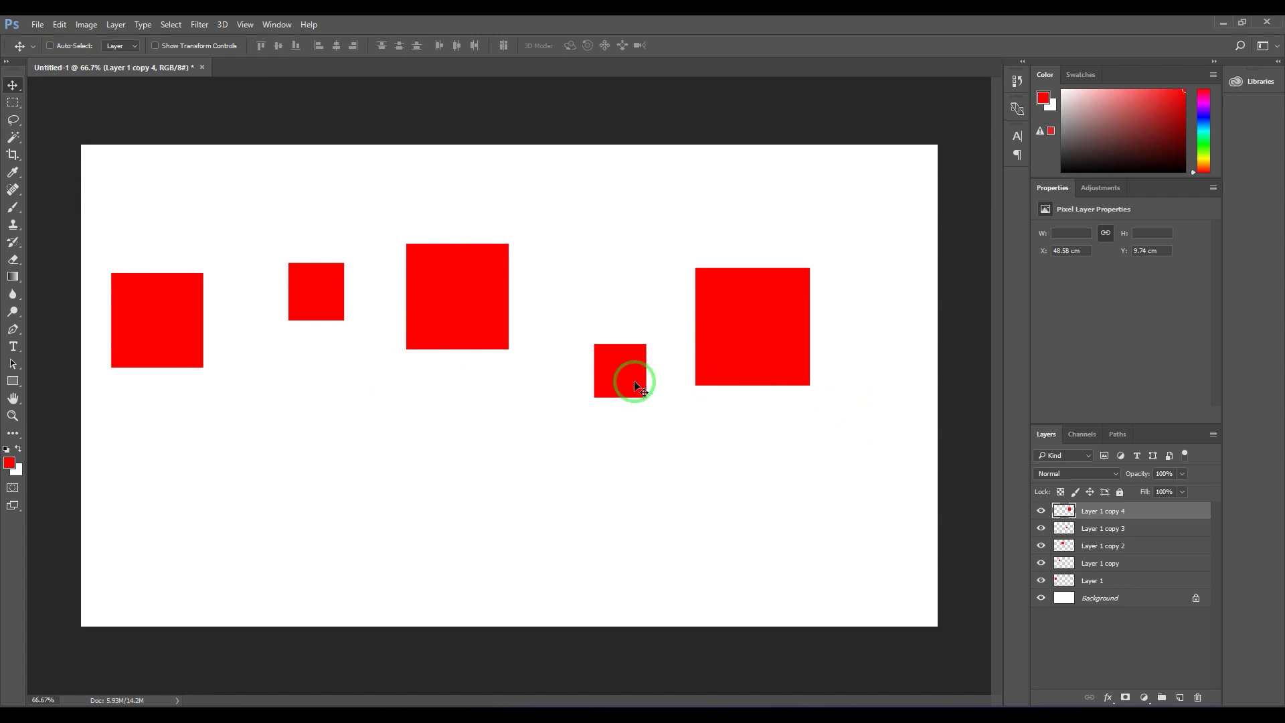
{"action": "left_click", "coordinate": [1110, 545]}
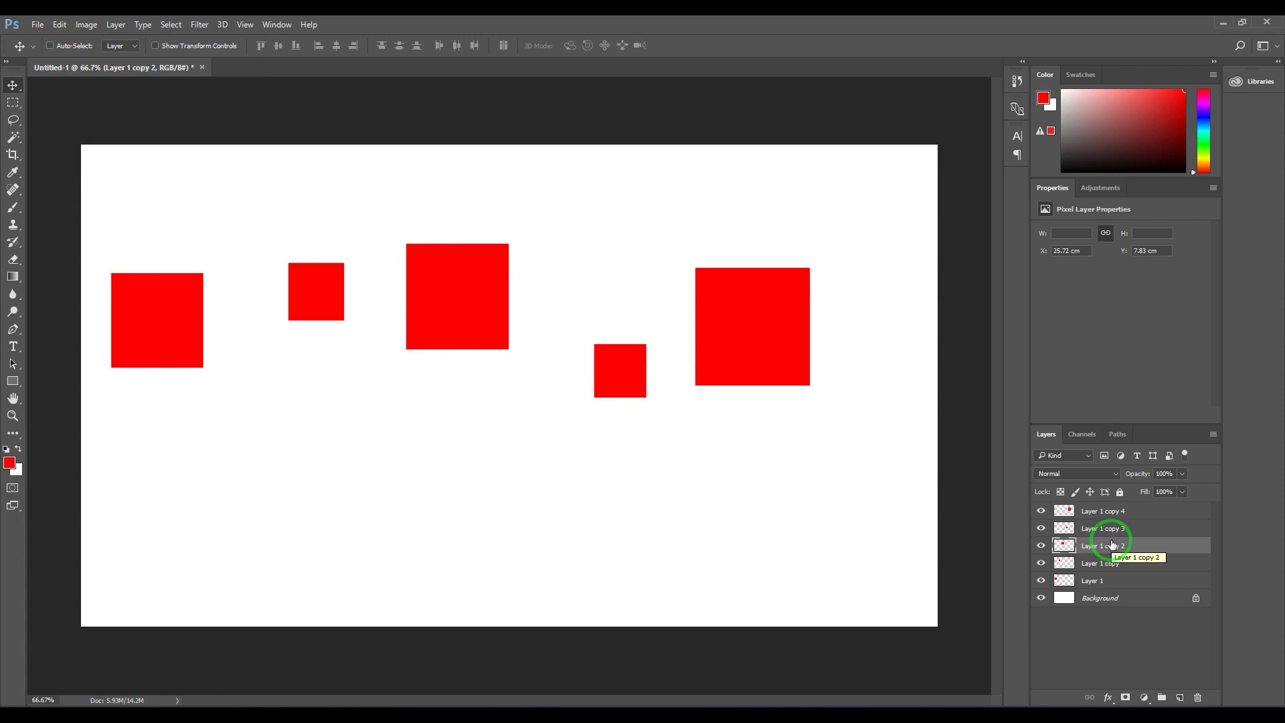
{"action": "left_click", "coordinate": [1112, 528]}
{"action": "left_click", "coordinate": [1112, 511]}
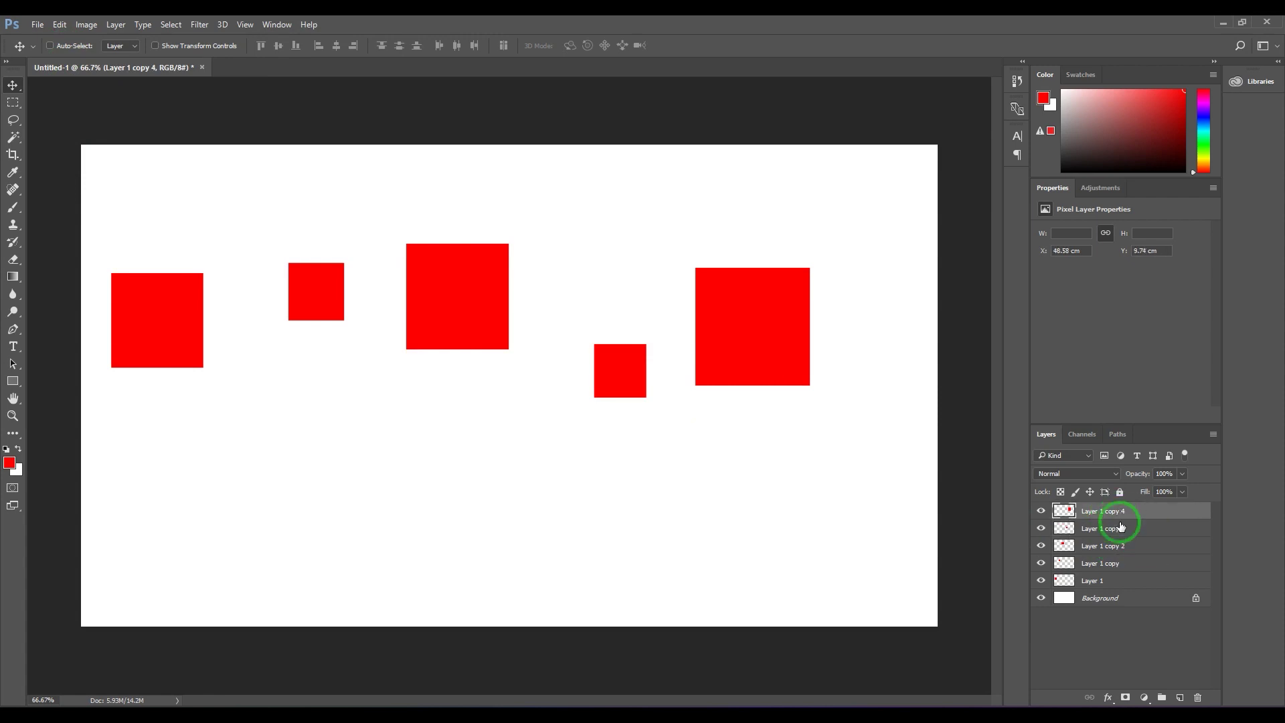
{"action": "left_click", "coordinate": [1121, 562]}
{"action": "left_click", "coordinate": [1122, 580]}
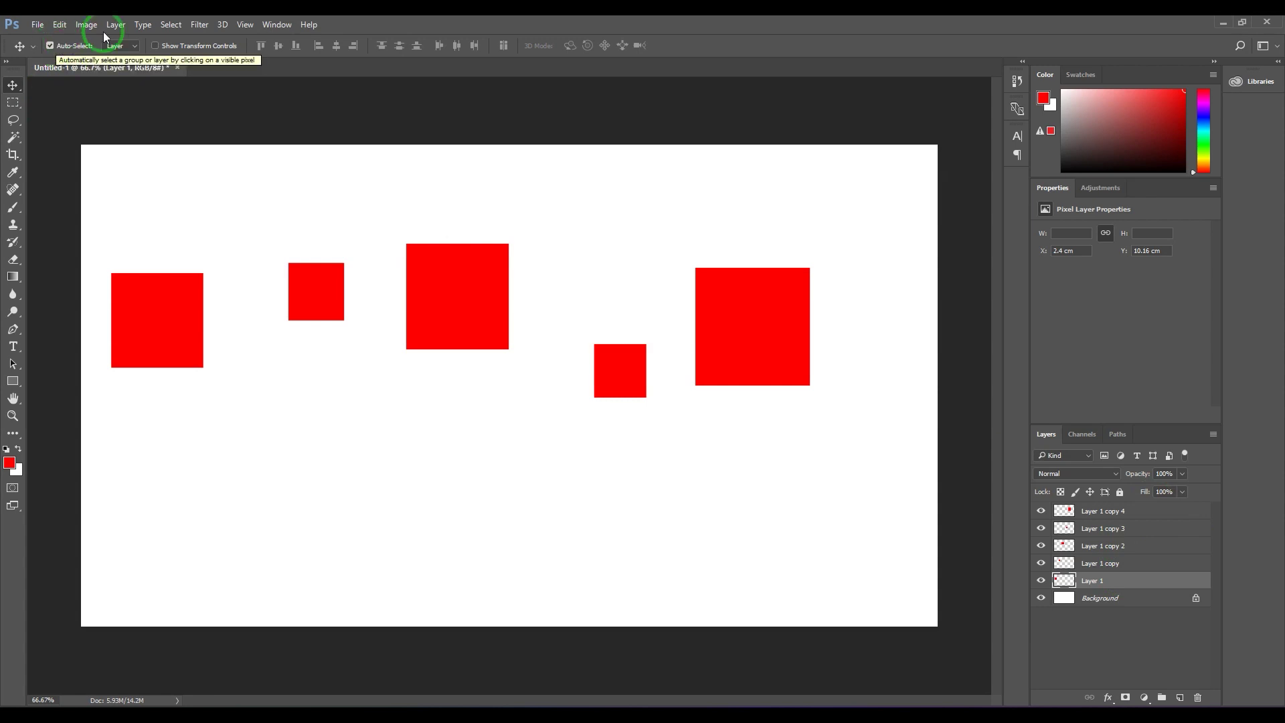
Auto-select individual squares on the canvas, ending on the large right square
{"action": "left_click", "coordinate": [435, 291]}
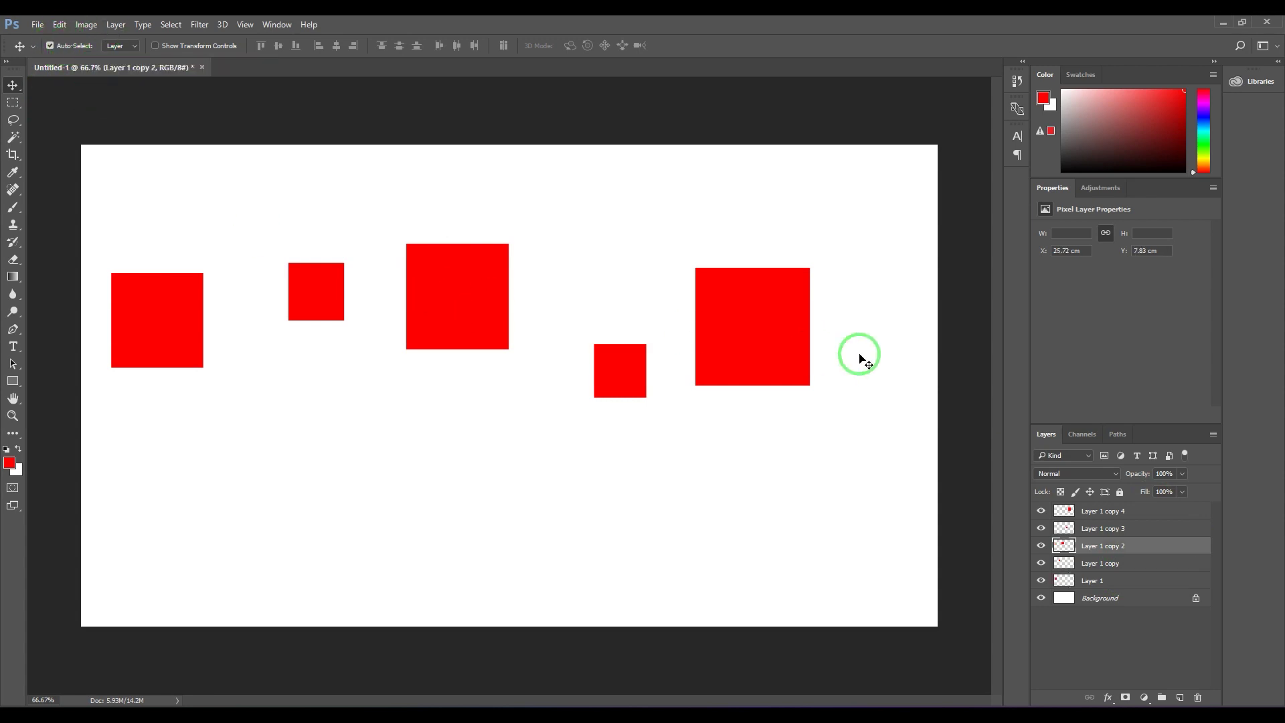
{"action": "left_click", "coordinate": [776, 335]}
{"action": "left_click", "coordinate": [614, 370]}
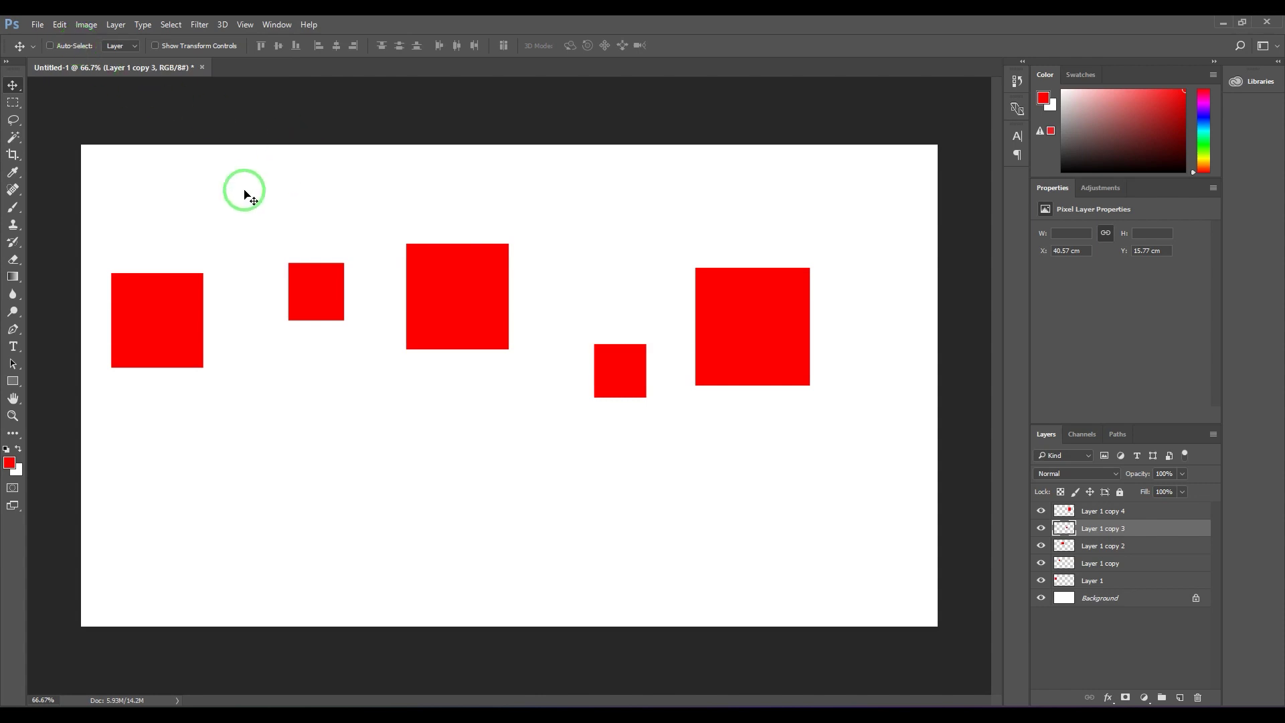
{"action": "left_click", "coordinate": [67, 52]}
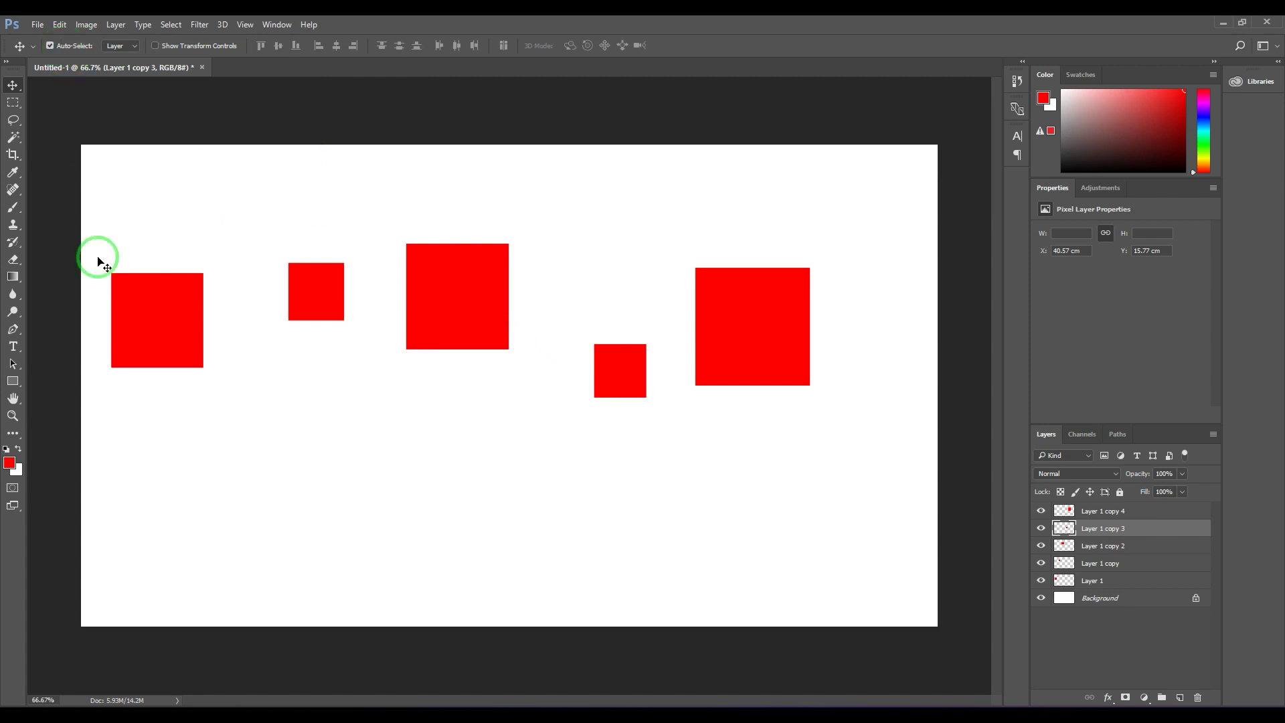
{"action": "left_click", "coordinate": [154, 308]}
{"action": "left_click", "coordinate": [483, 295]}
{"action": "left_click", "coordinate": [771, 314]}
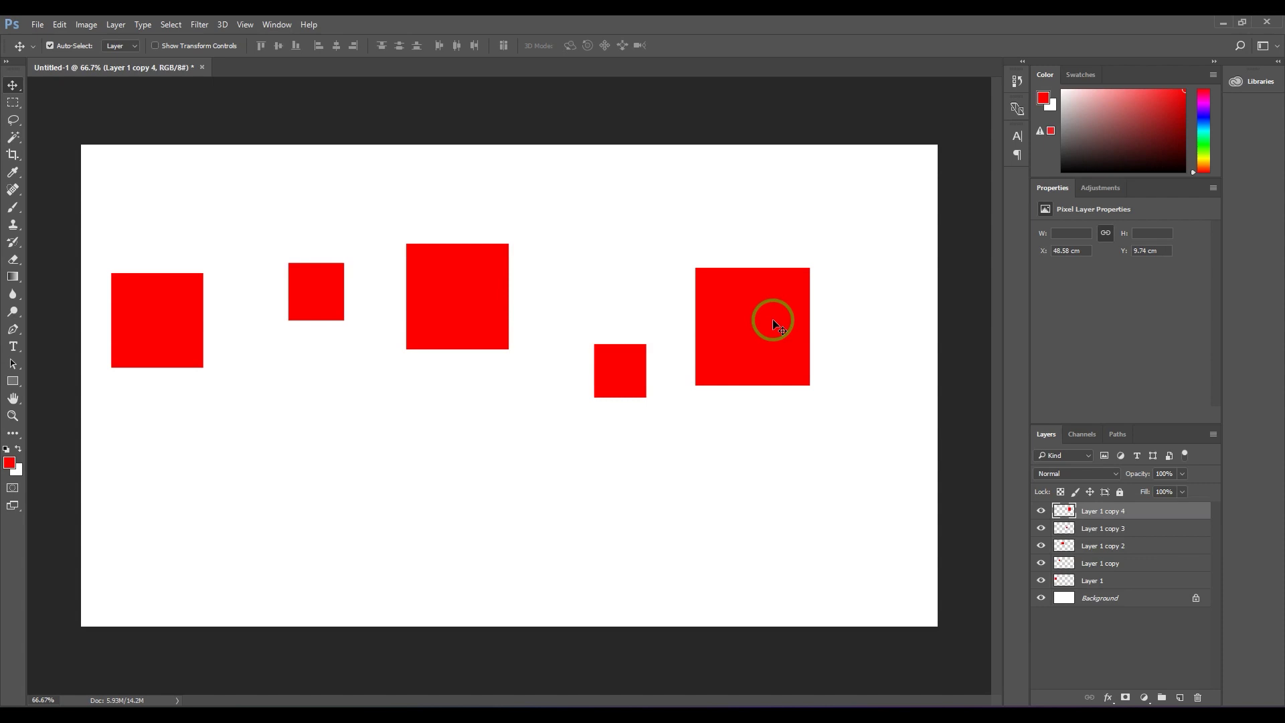
Raise the large right and middle squares, shift the small right one rightward, and drop the small left one
{"action": "left_click_drag", "start_coordinate": [769, 327], "coordinate": [840, 244]}
{"action": "left_click_drag", "start_coordinate": [451, 304], "coordinate": [525, 243]}
{"action": "left_click_drag", "start_coordinate": [630, 385], "coordinate": [705, 394]}
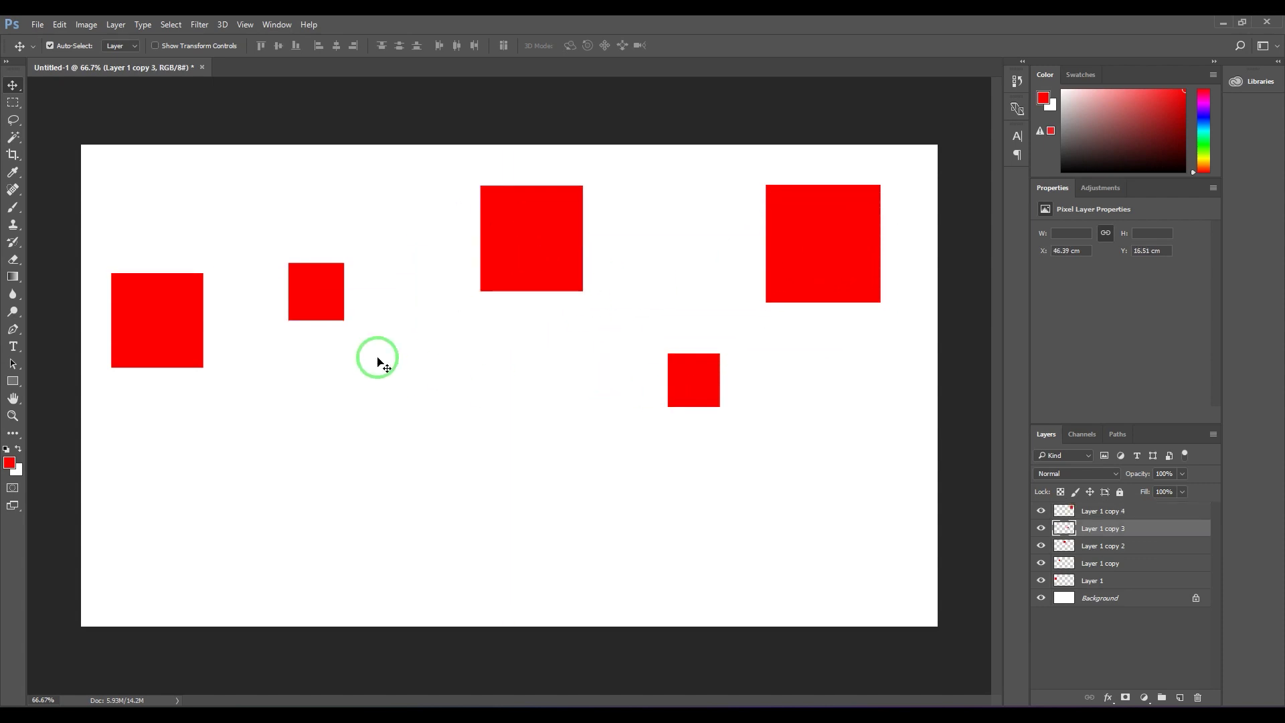
{"action": "left_click_drag", "start_coordinate": [327, 295], "coordinate": [337, 398]}
{"action": "left_click_drag", "start_coordinate": [173, 327], "coordinate": [173, 292]}
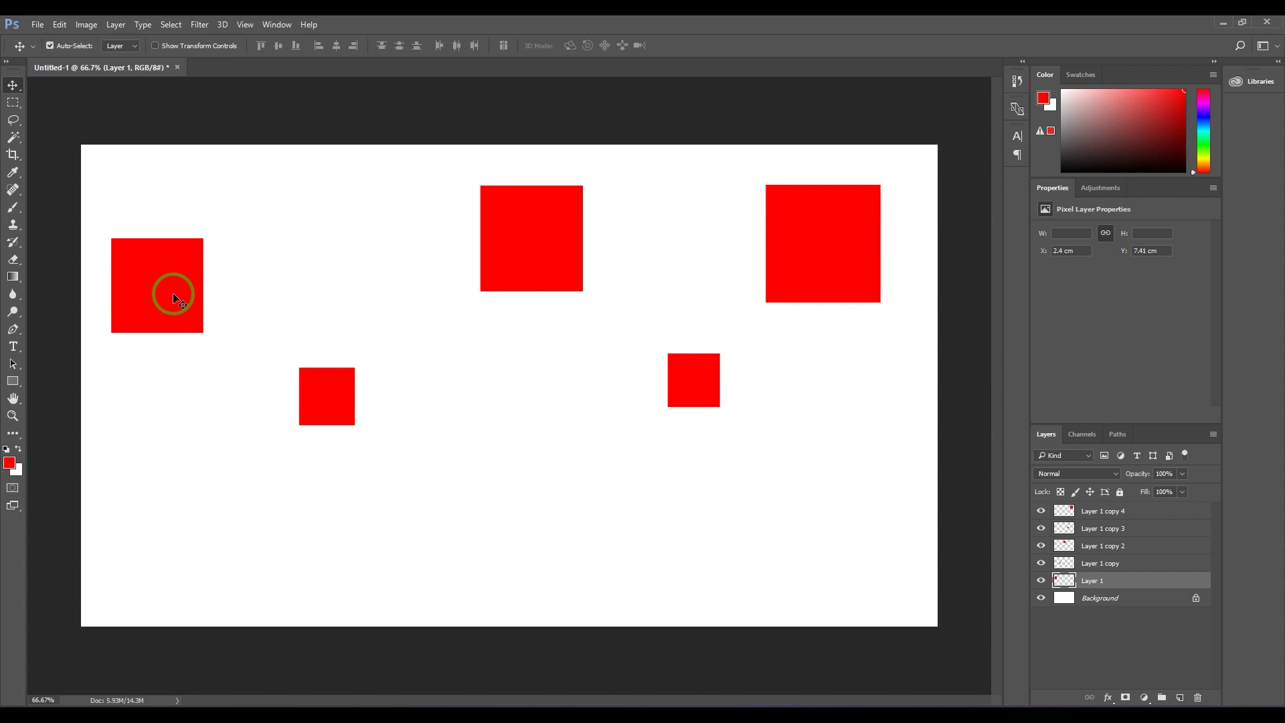
Group Layer 1 and Layer 1 copy into Group 1 and expand it
{"action": "left_click", "coordinate": [1099, 567], "text": "shift"}
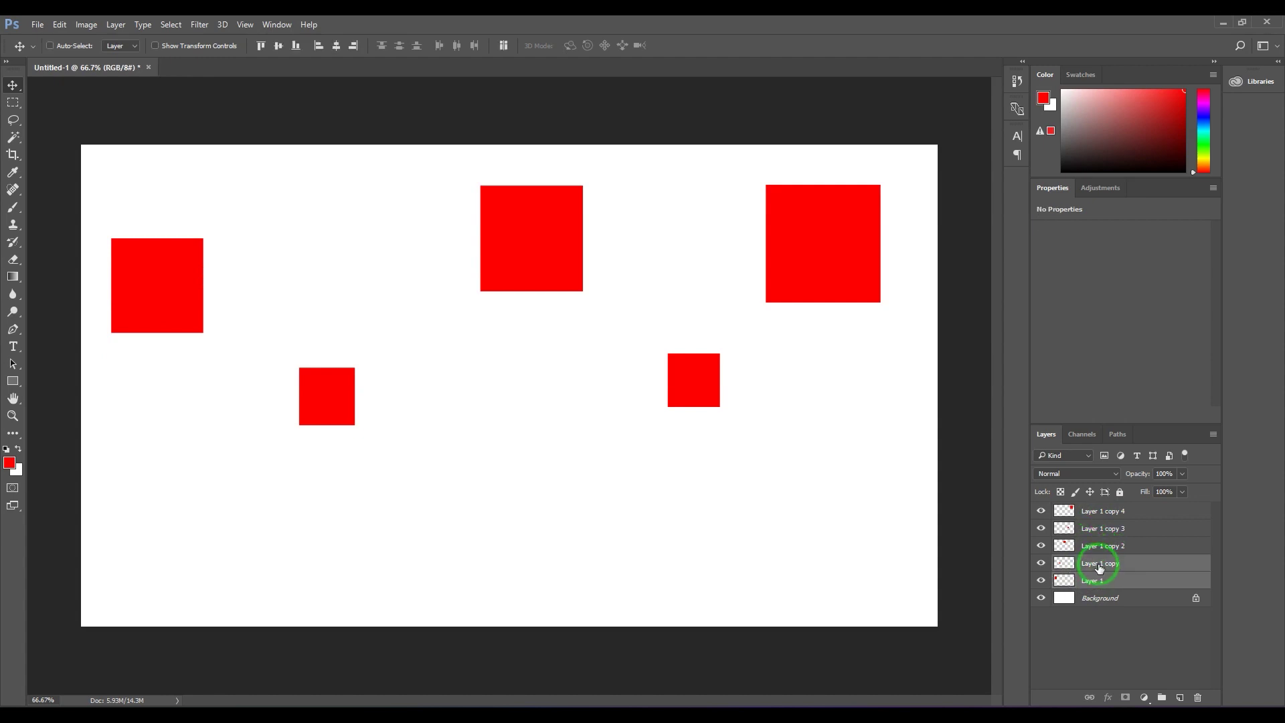
{"action": "key", "text": "ctrl+g"}
{"action": "left_click", "coordinate": [1056, 565]}
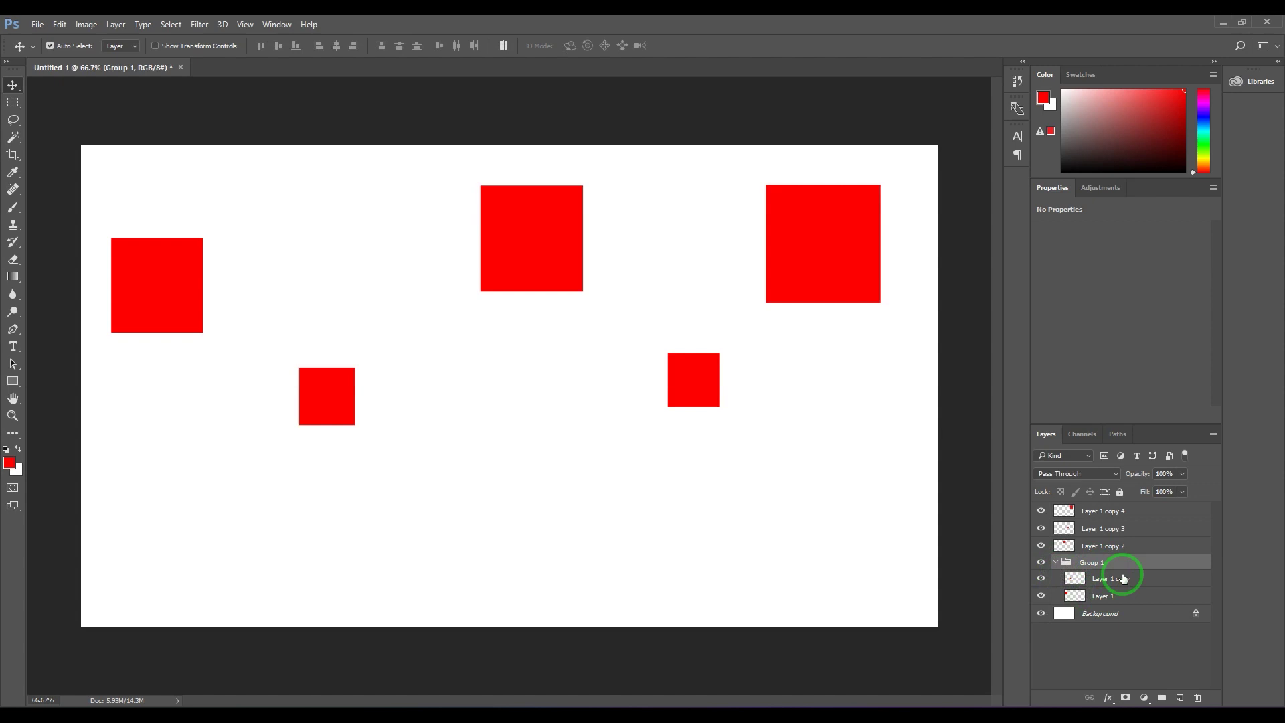
Group Layer 1 copy 2 and copy 3 into Group 2, then select Group 1
{"action": "left_click", "coordinate": [1104, 546]}
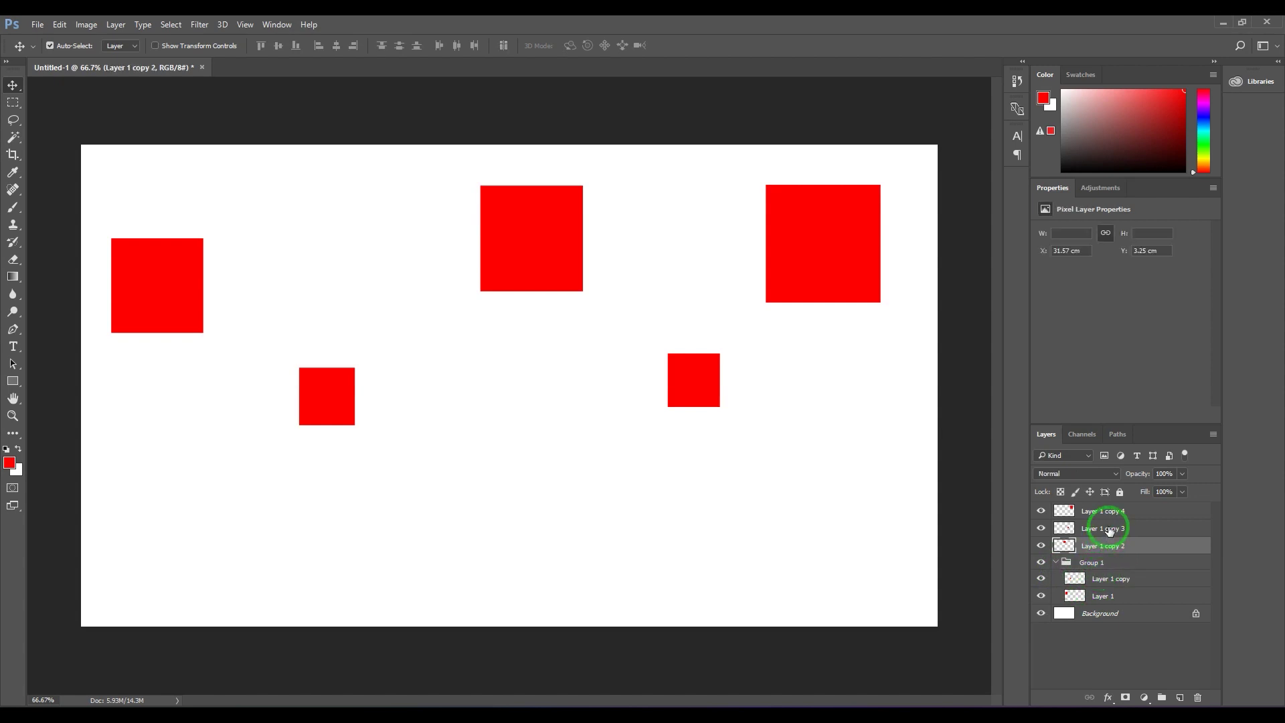
{"action": "left_click", "coordinate": [1104, 528], "text": "shift"}
{"action": "key", "text": "ctrl+g"}
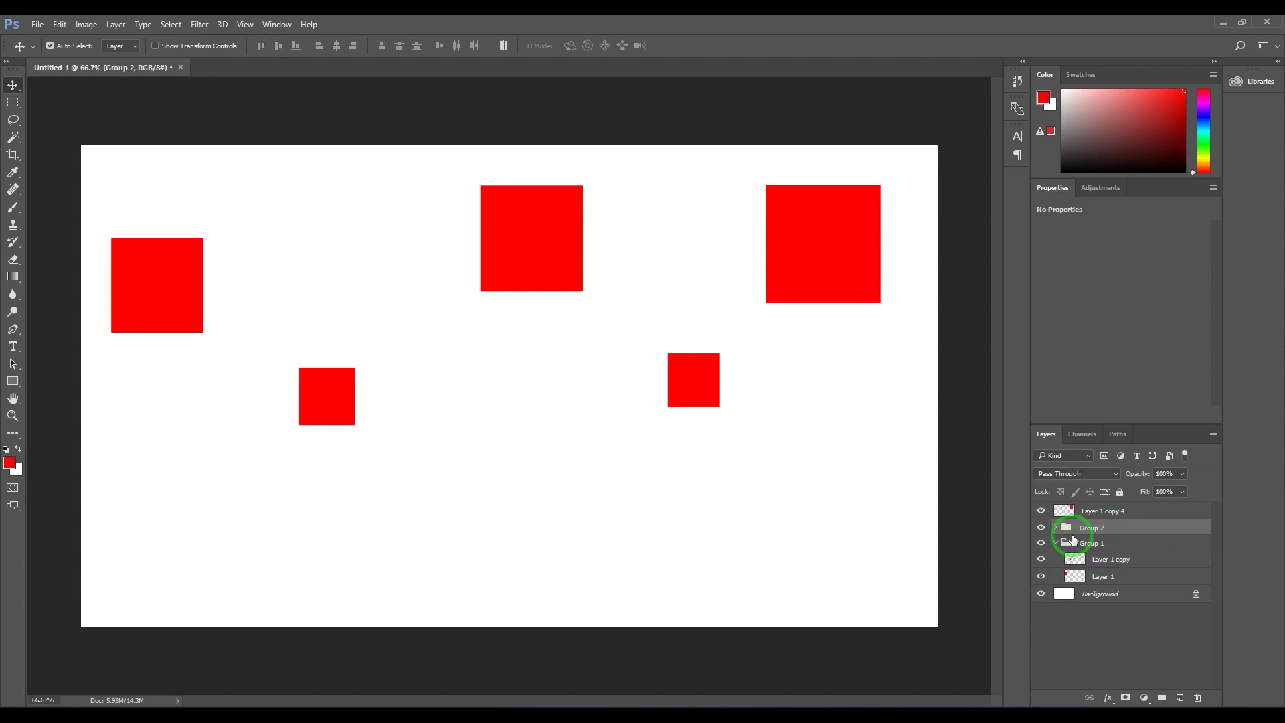
{"action": "left_click", "coordinate": [1056, 528]}
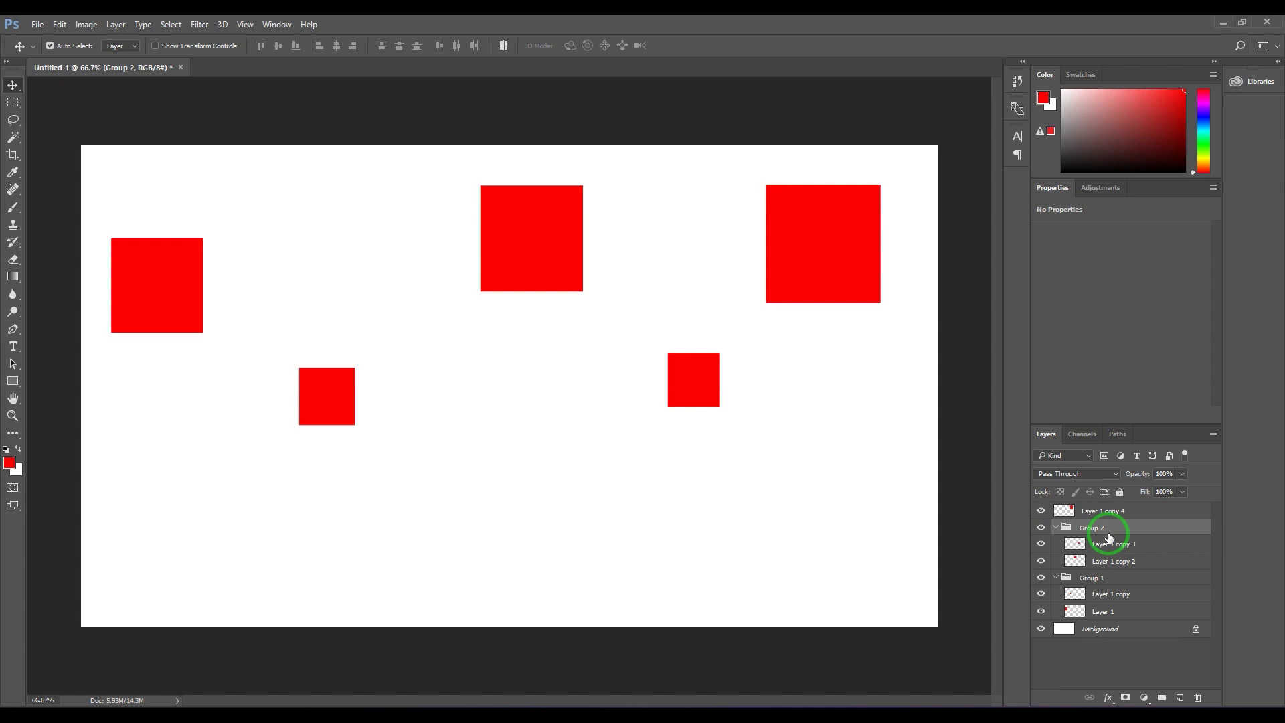
{"action": "left_click", "coordinate": [1089, 577]}
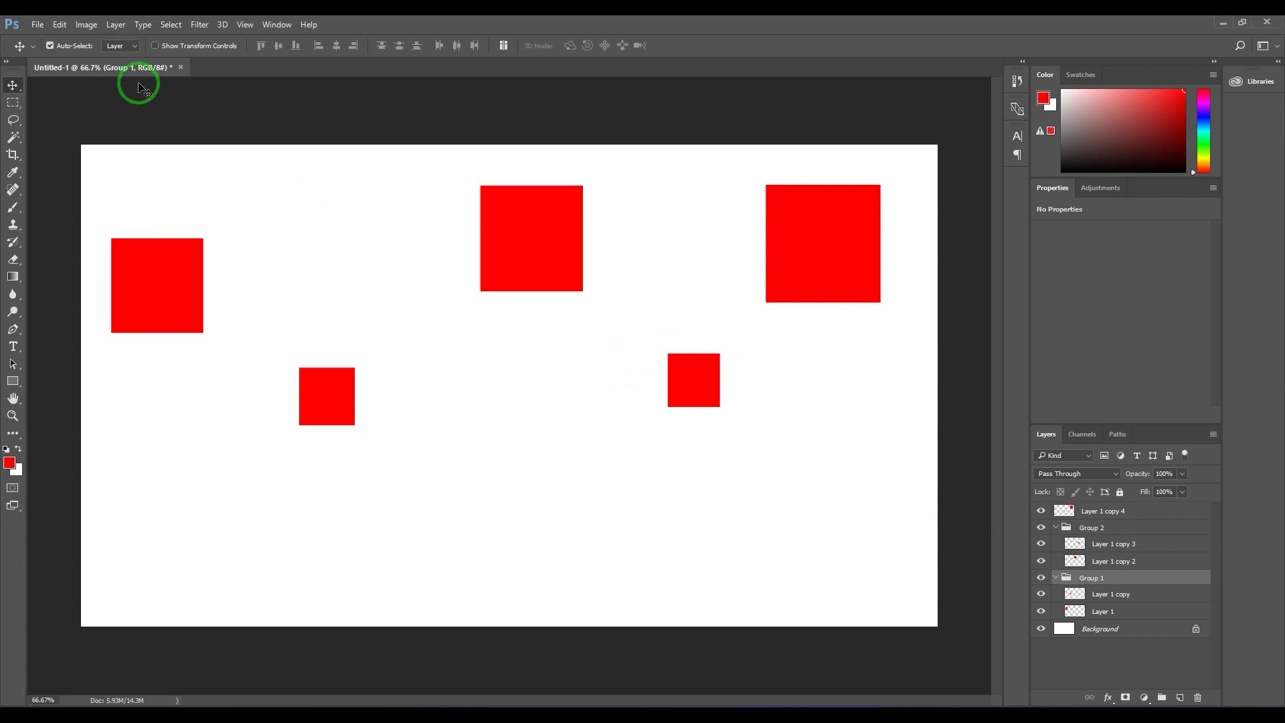
{"action": "left_click", "coordinate": [122, 49]}
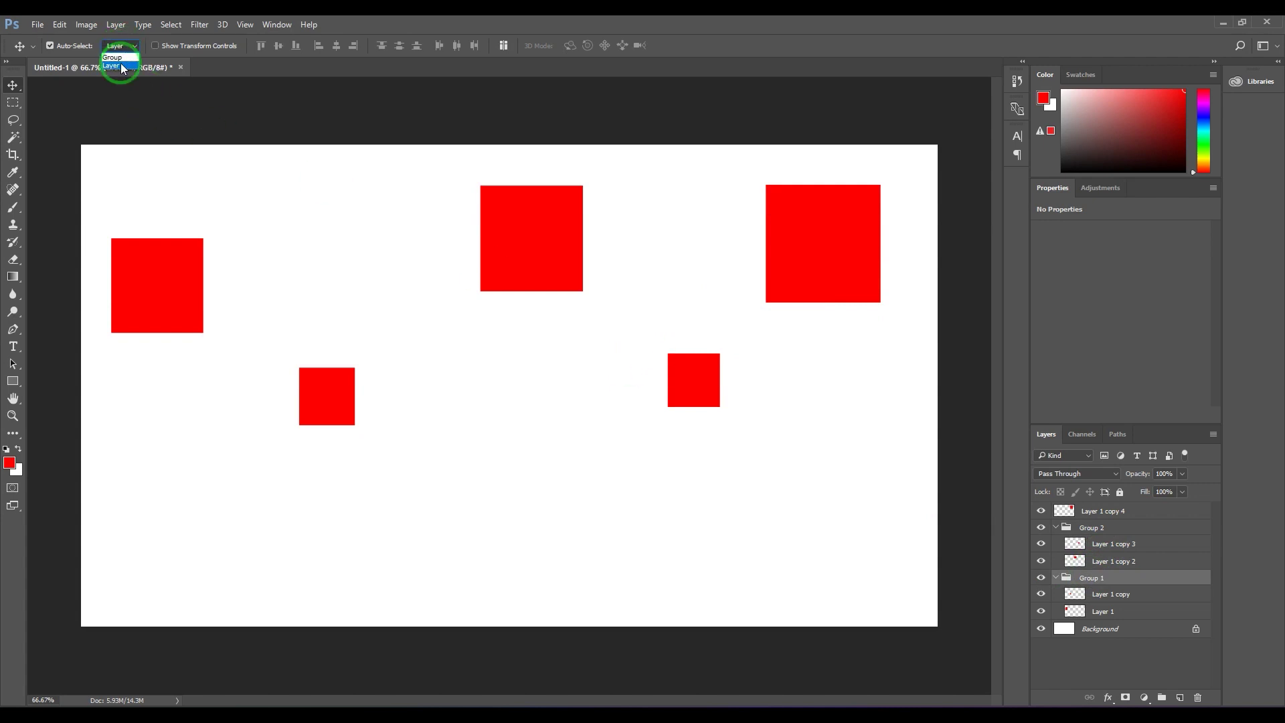
{"action": "left_click", "coordinate": [122, 67]}
{"action": "left_click", "coordinate": [494, 238]}
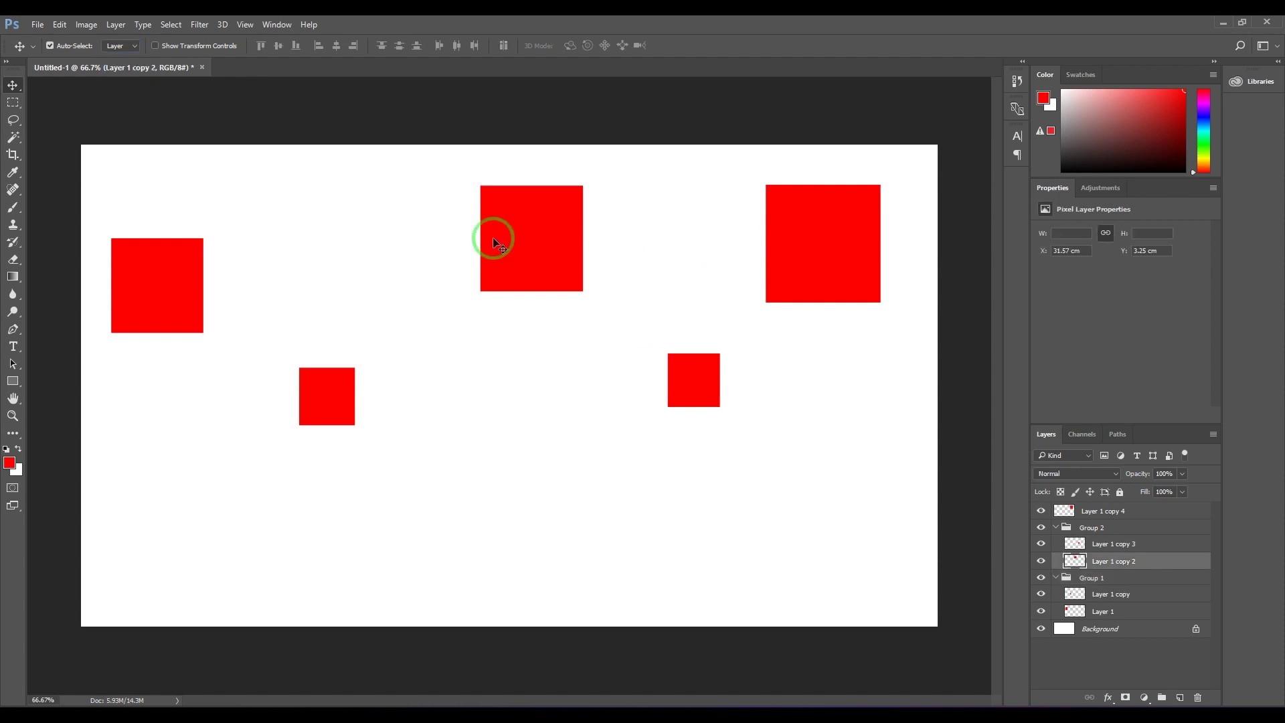
{"action": "left_click", "coordinate": [146, 284]}
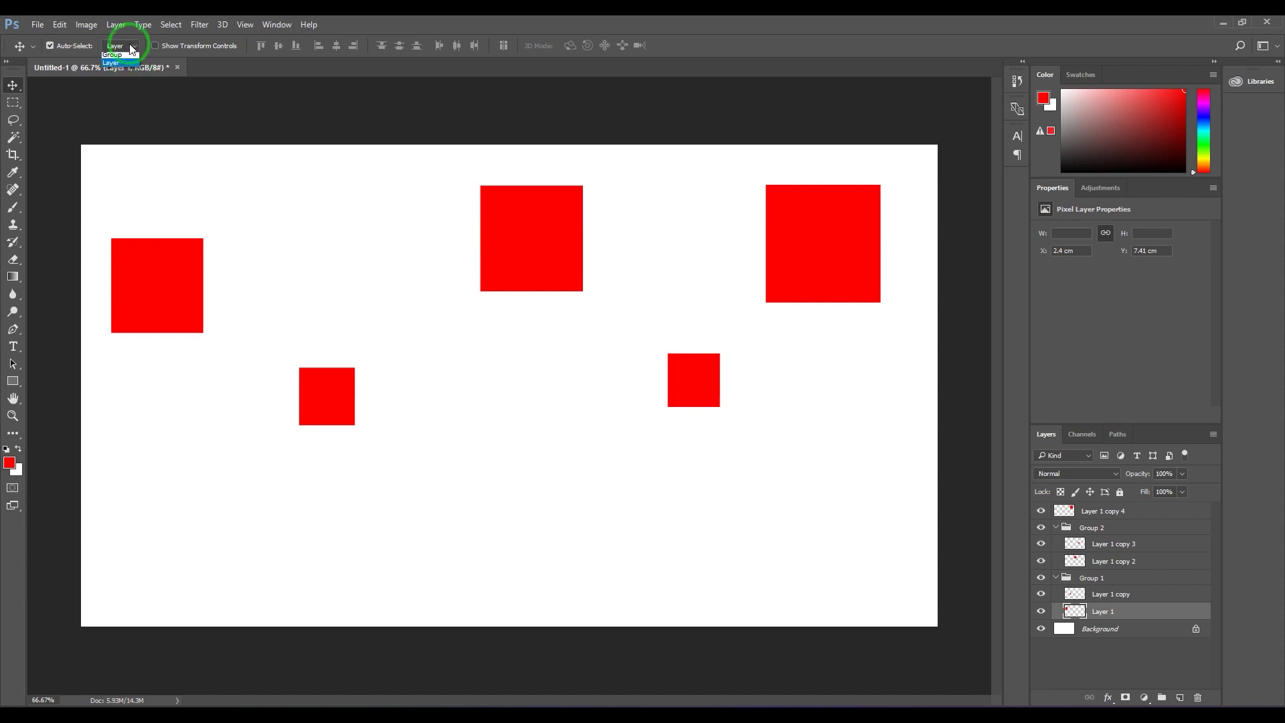
{"action": "left_click", "coordinate": [515, 221]}
{"action": "left_click", "coordinate": [153, 268]}
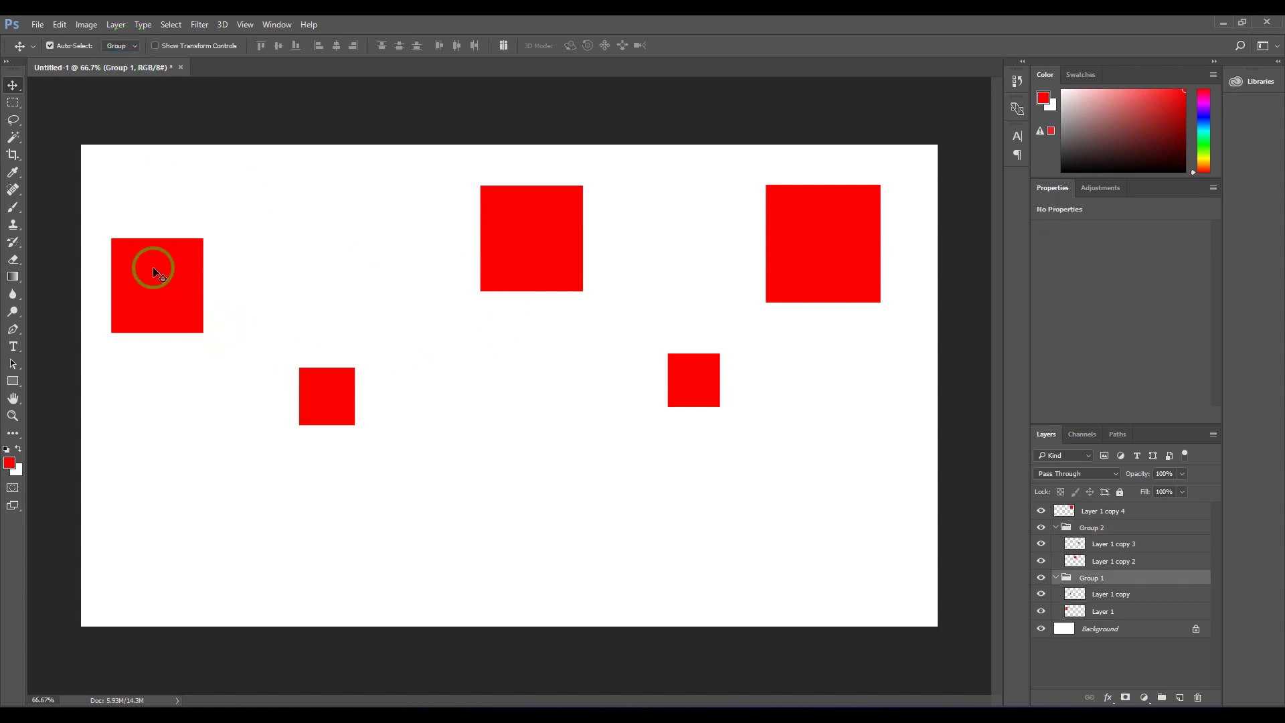
{"action": "left_click", "coordinate": [121, 46]}
{"action": "left_click", "coordinate": [155, 46]}
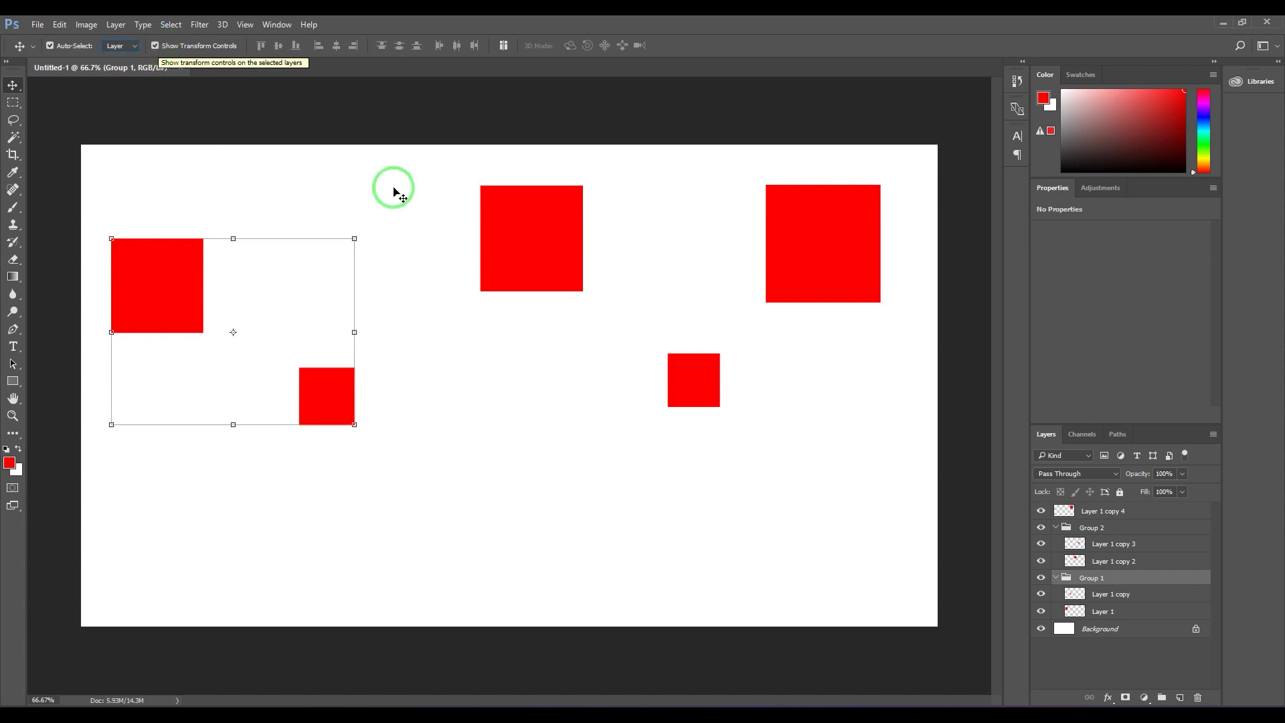
{"action": "left_click", "coordinate": [508, 231]}
{"action": "left_click", "coordinate": [809, 239]}
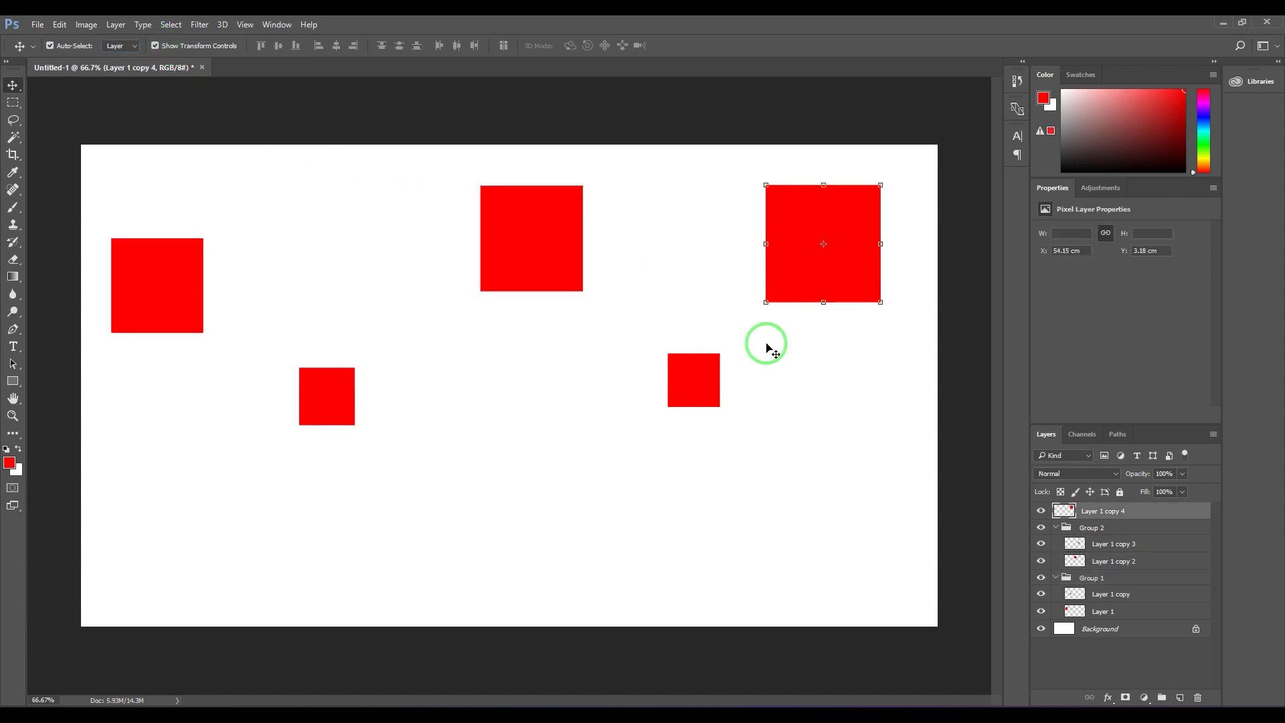
{"action": "left_click", "coordinate": [709, 387]}
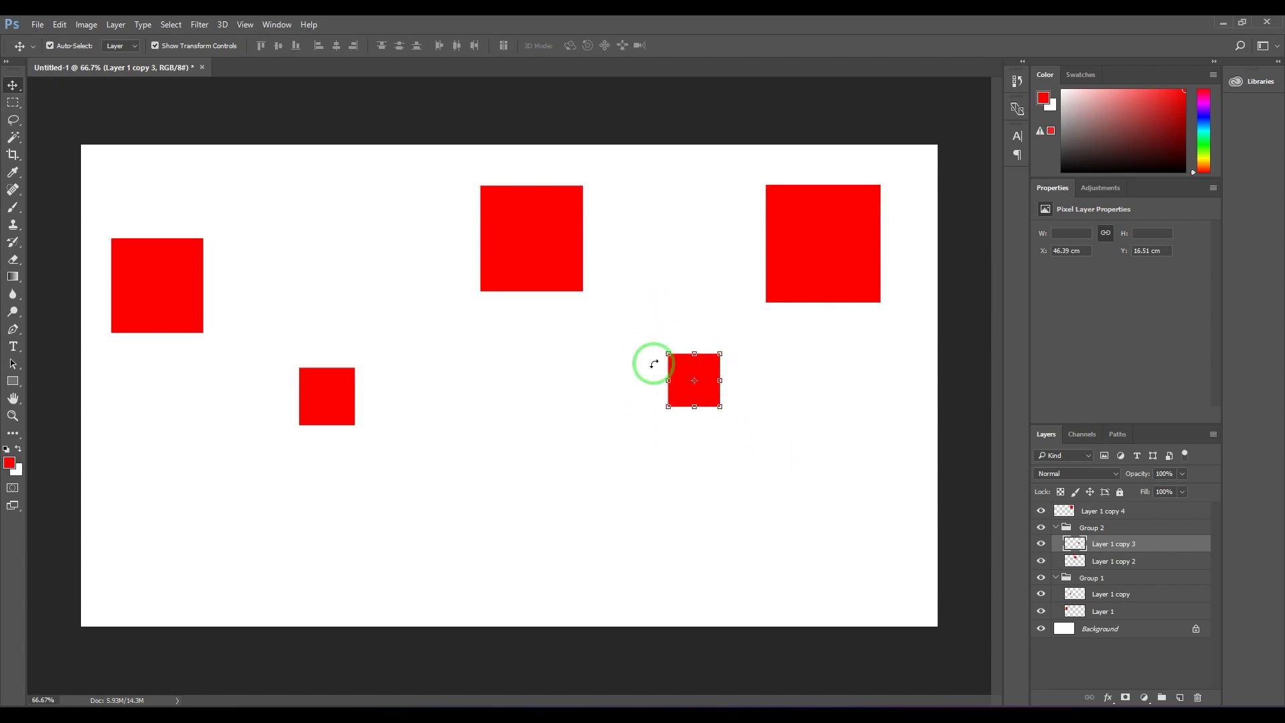
{"action": "left_click", "coordinate": [184, 283]}
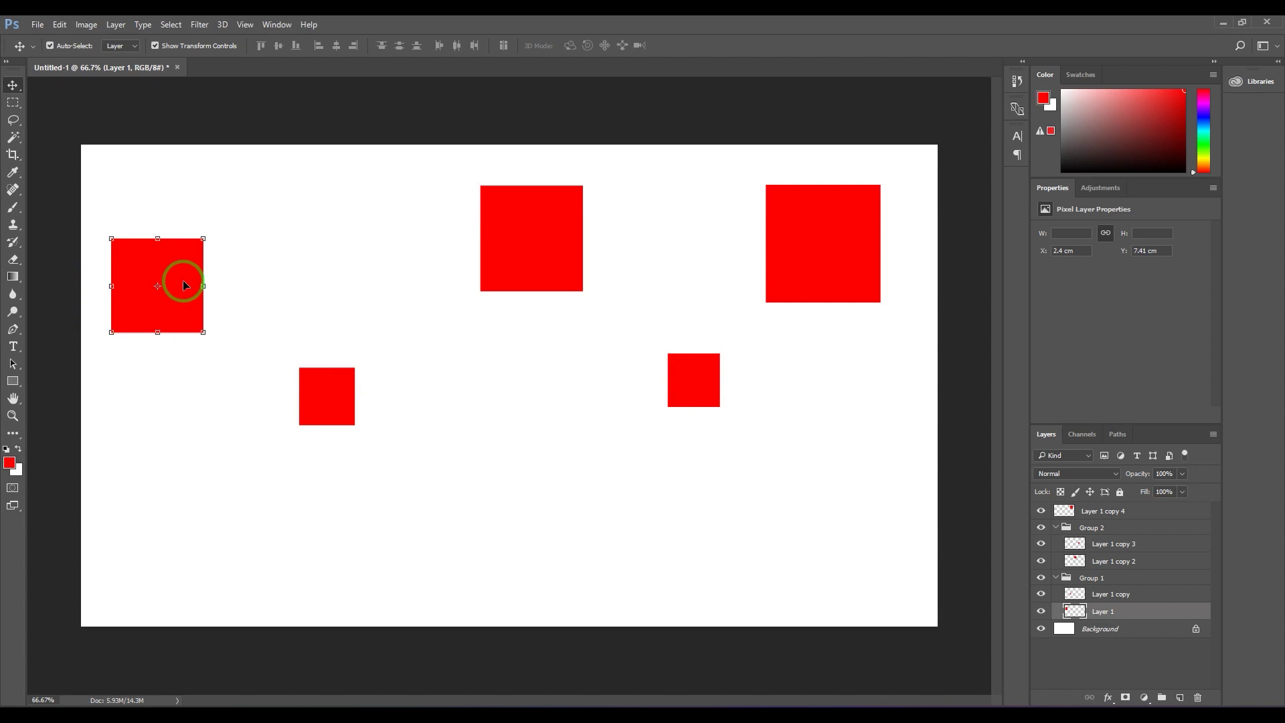
{"action": "left_click", "coordinate": [550, 248]}
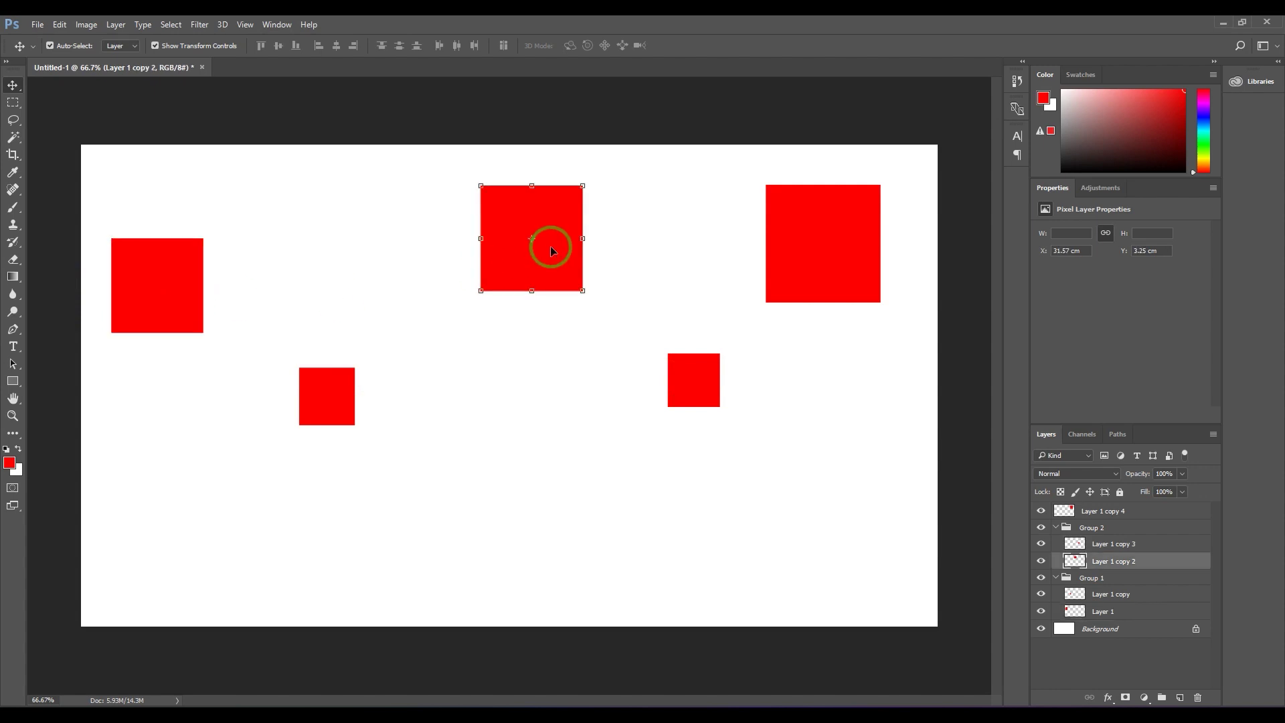
{"action": "left_click", "coordinate": [192, 46]}
{"action": "left_click", "coordinate": [192, 49]}
{"action": "left_click", "coordinate": [192, 46]}
{"action": "left_click", "coordinate": [825, 247]}
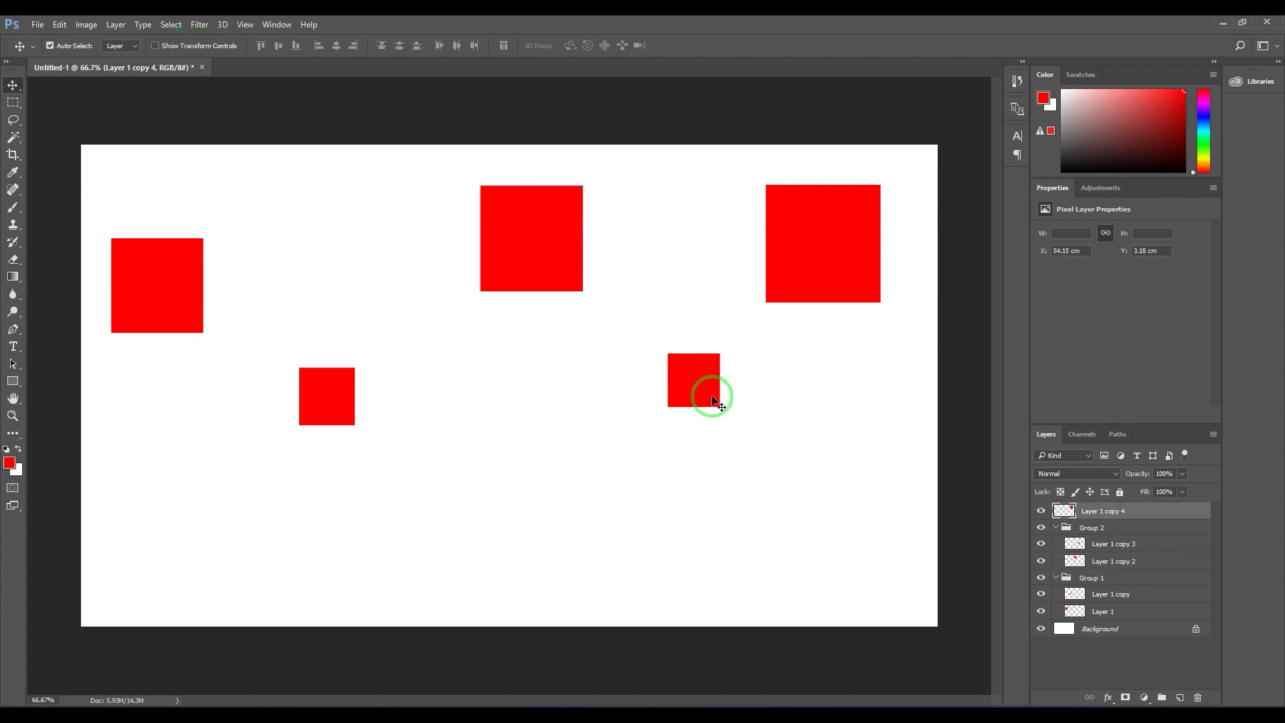
{"action": "left_click", "coordinate": [706, 396]}
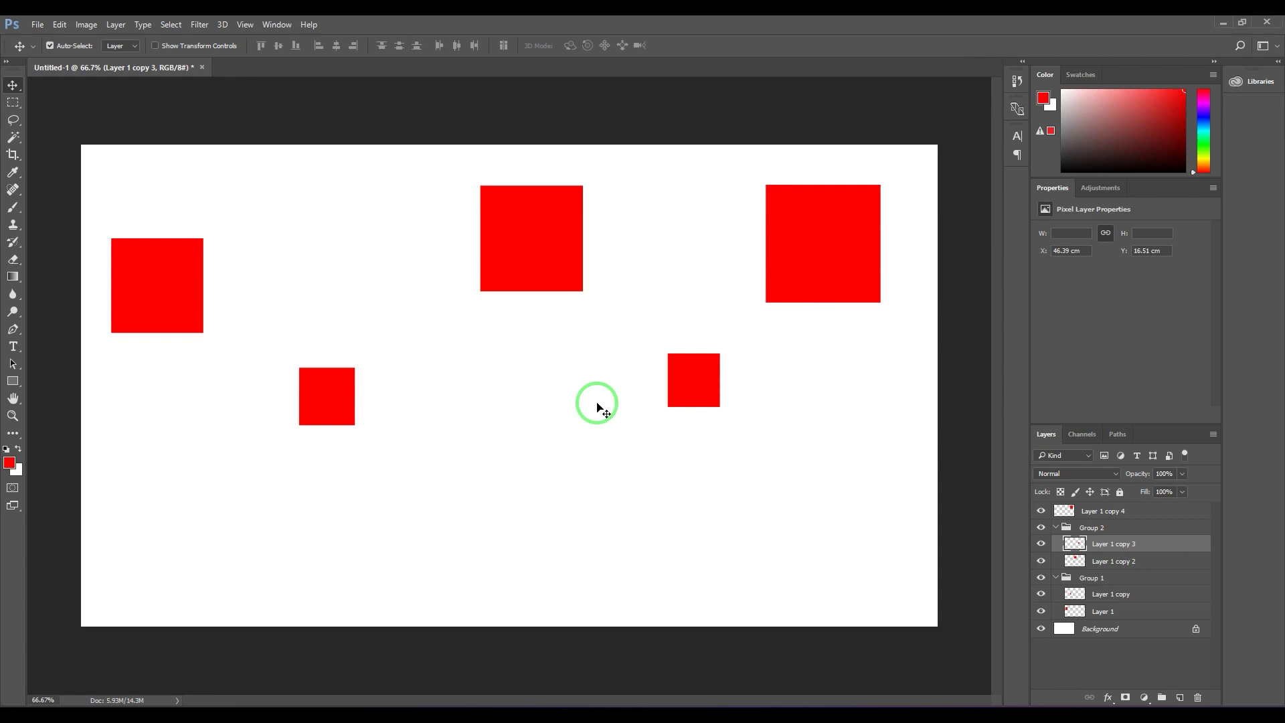
{"action": "left_click", "coordinate": [194, 45]}
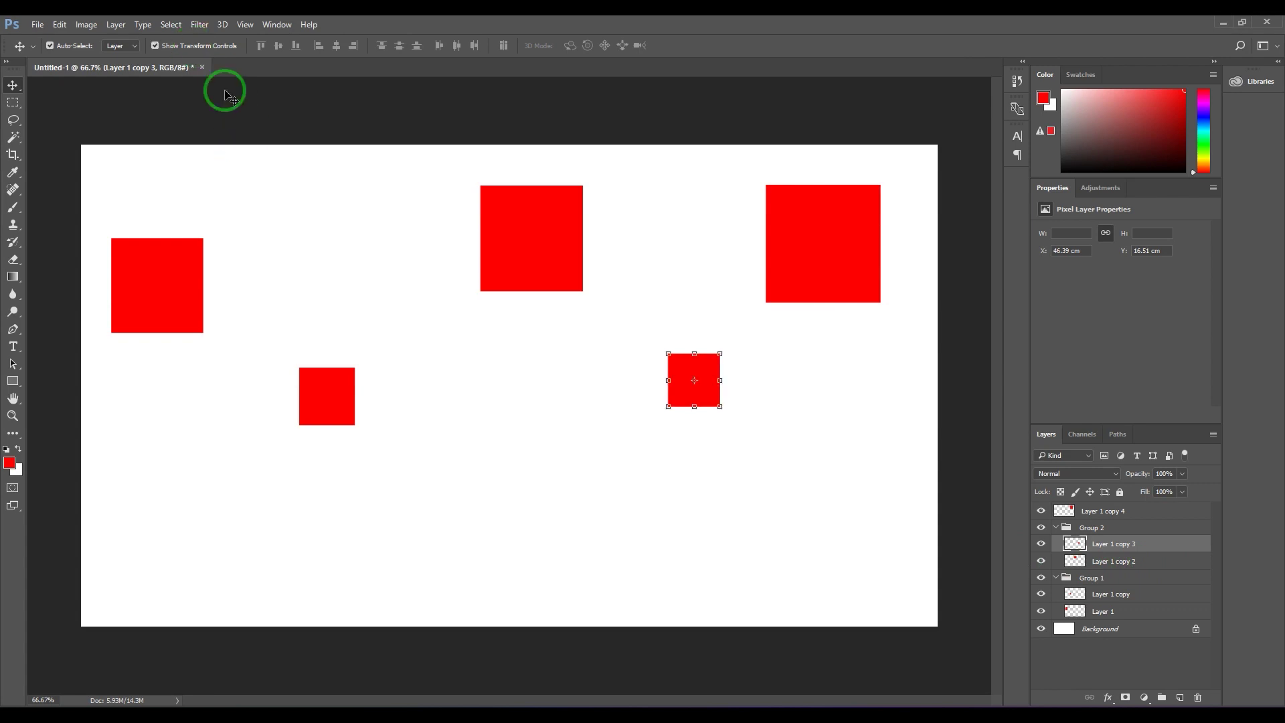
{"action": "left_click", "coordinate": [547, 241]}
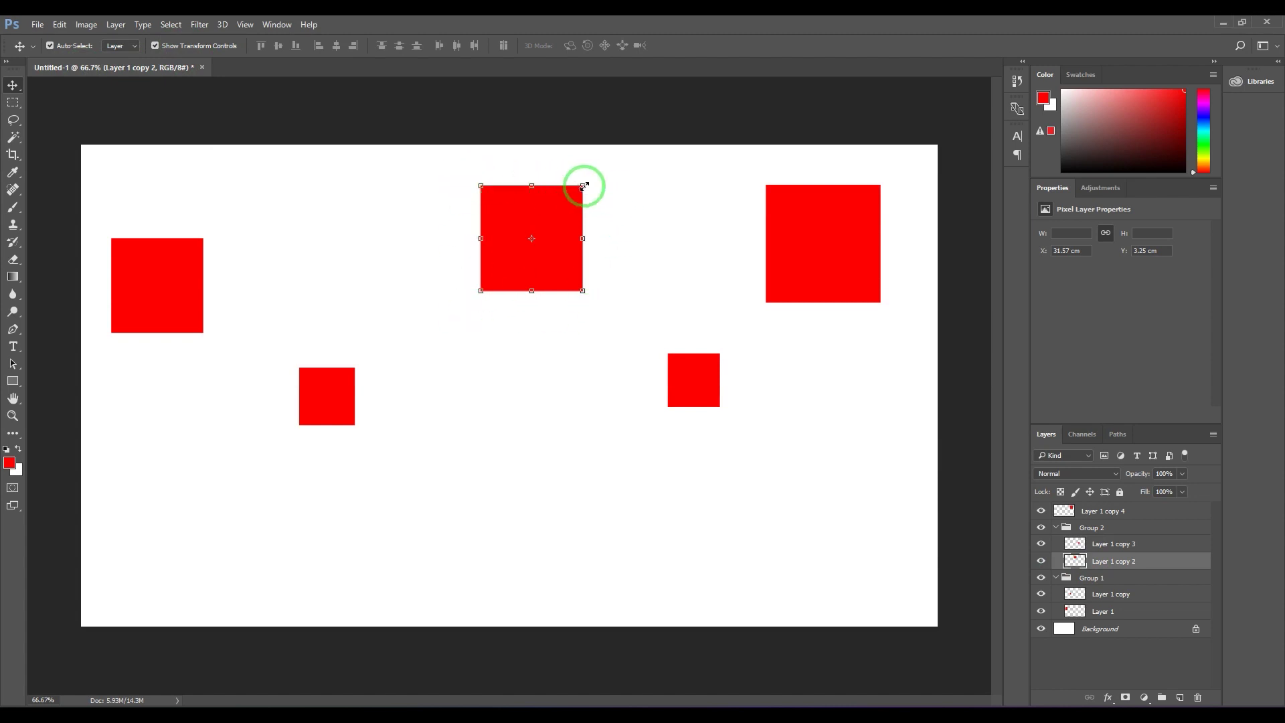
Scale the top-middle square to about 154% x 131%, rotate it -15.37°, and shift it down-left
{"action": "left_click_drag", "start_coordinate": [583, 185], "coordinate": [605, 166]}
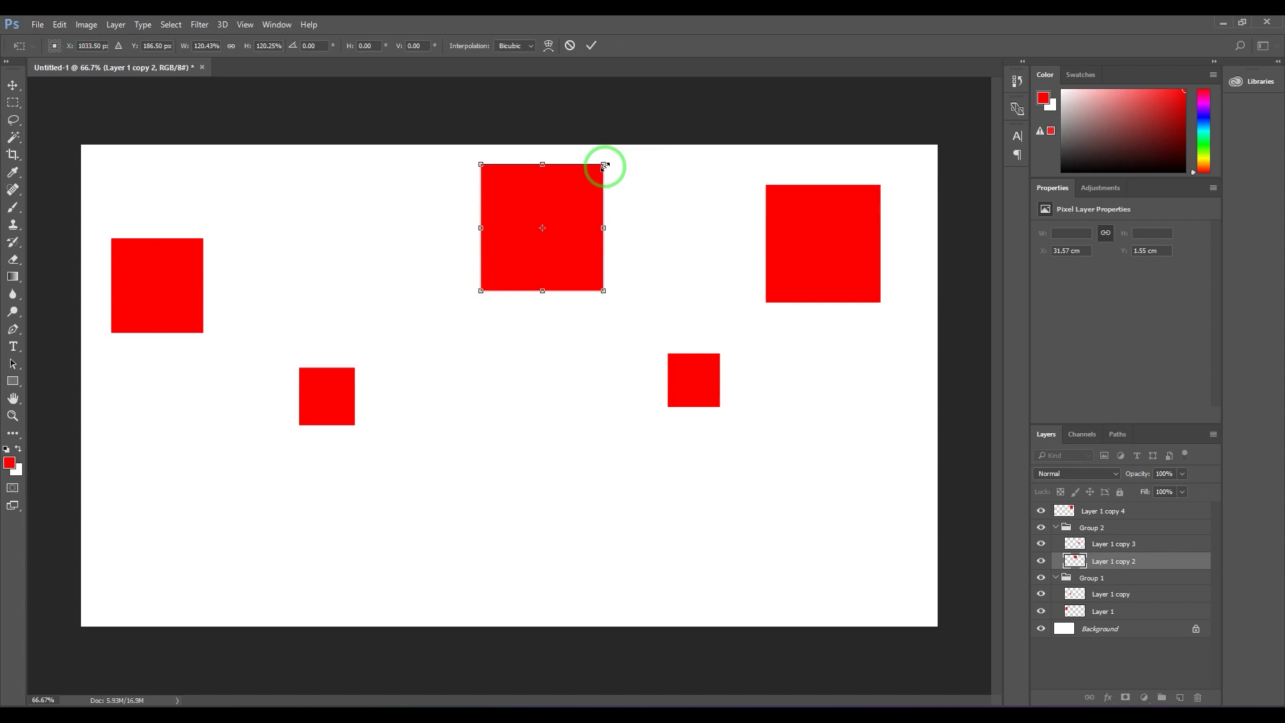
{"action": "left_click_drag", "start_coordinate": [604, 227], "coordinate": [630, 229]}
{"action": "left_click_drag", "start_coordinate": [630, 290], "coordinate": [638, 301]}
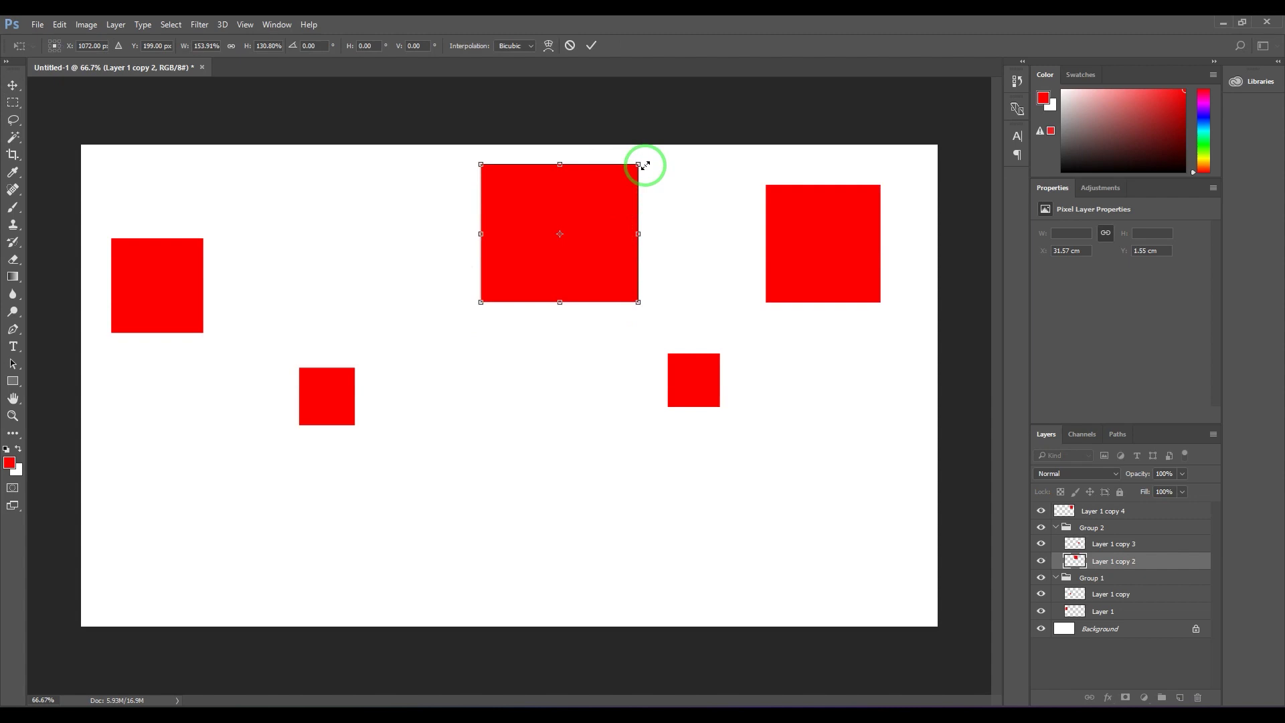
{"action": "left_click_drag", "start_coordinate": [646, 163], "coordinate": [628, 131]}
{"action": "left_click_drag", "start_coordinate": [583, 205], "coordinate": [555, 270]}
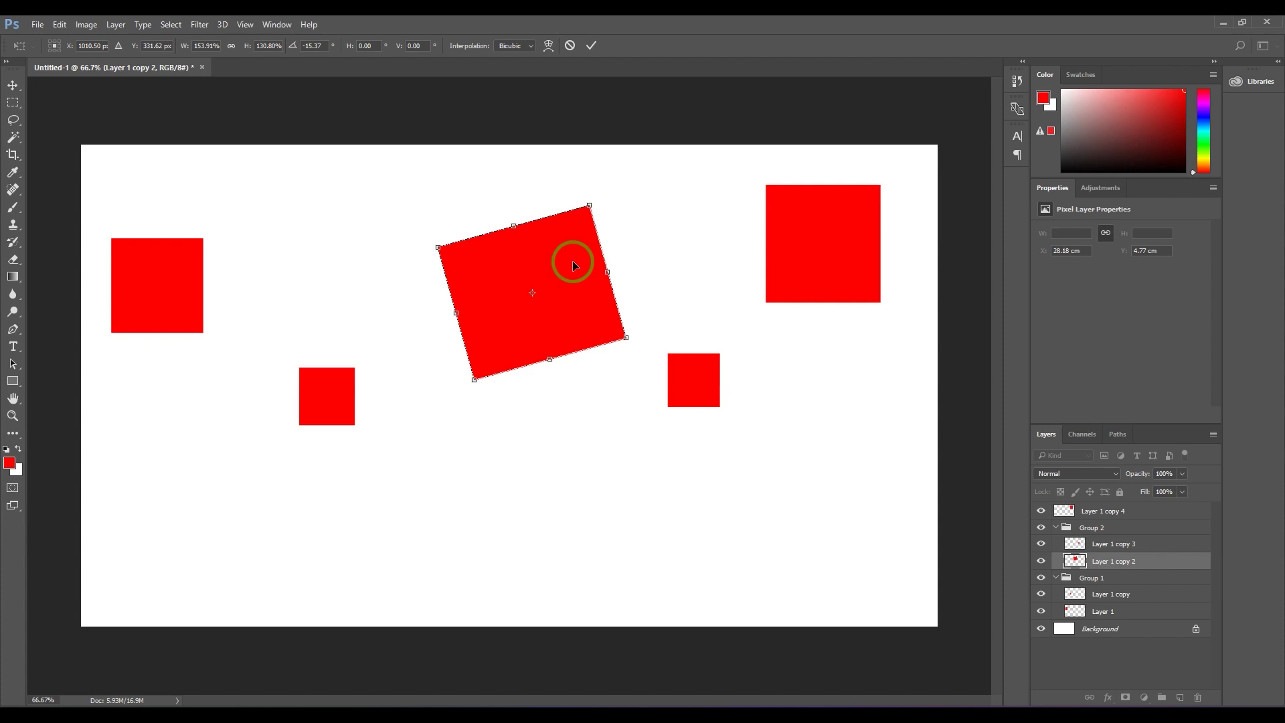
Commit the scale and rotation, then toggle Show Transform Controls off and on
{"action": "left_click", "coordinate": [592, 46]}
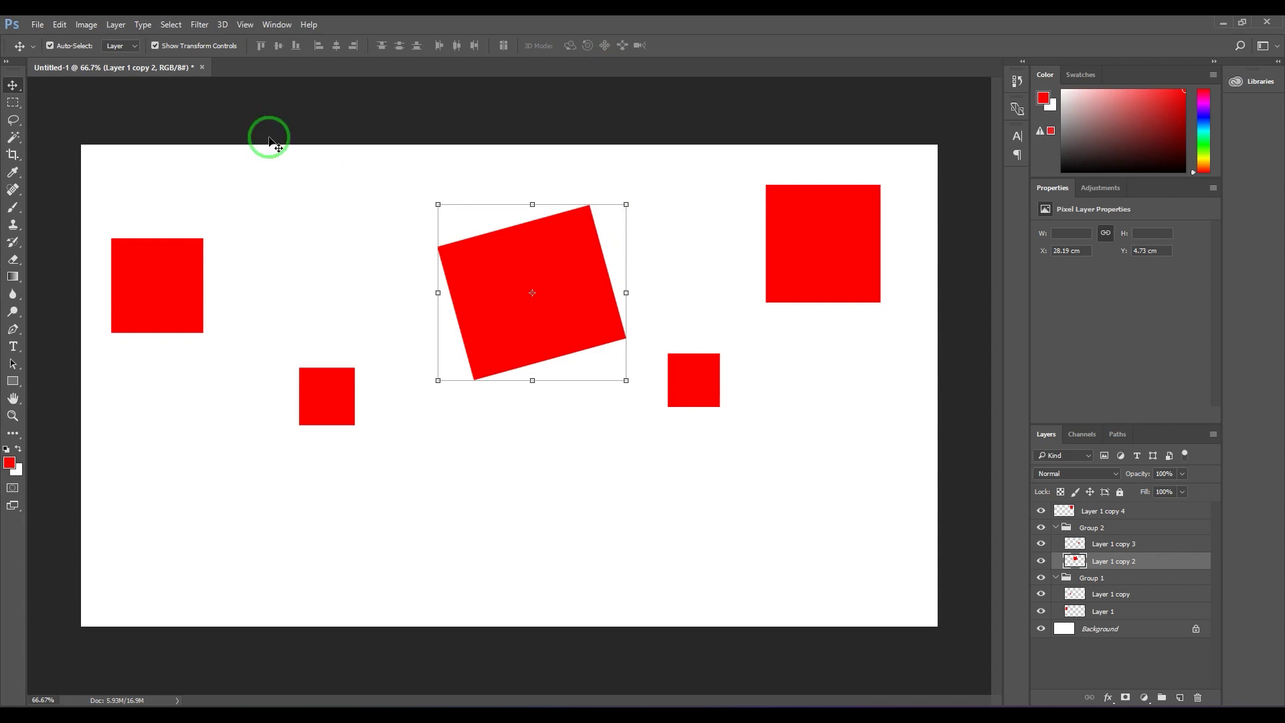
{"action": "left_click", "coordinate": [198, 45]}
{"action": "left_click", "coordinate": [198, 44]}
{"action": "left_click", "coordinate": [198, 44]}
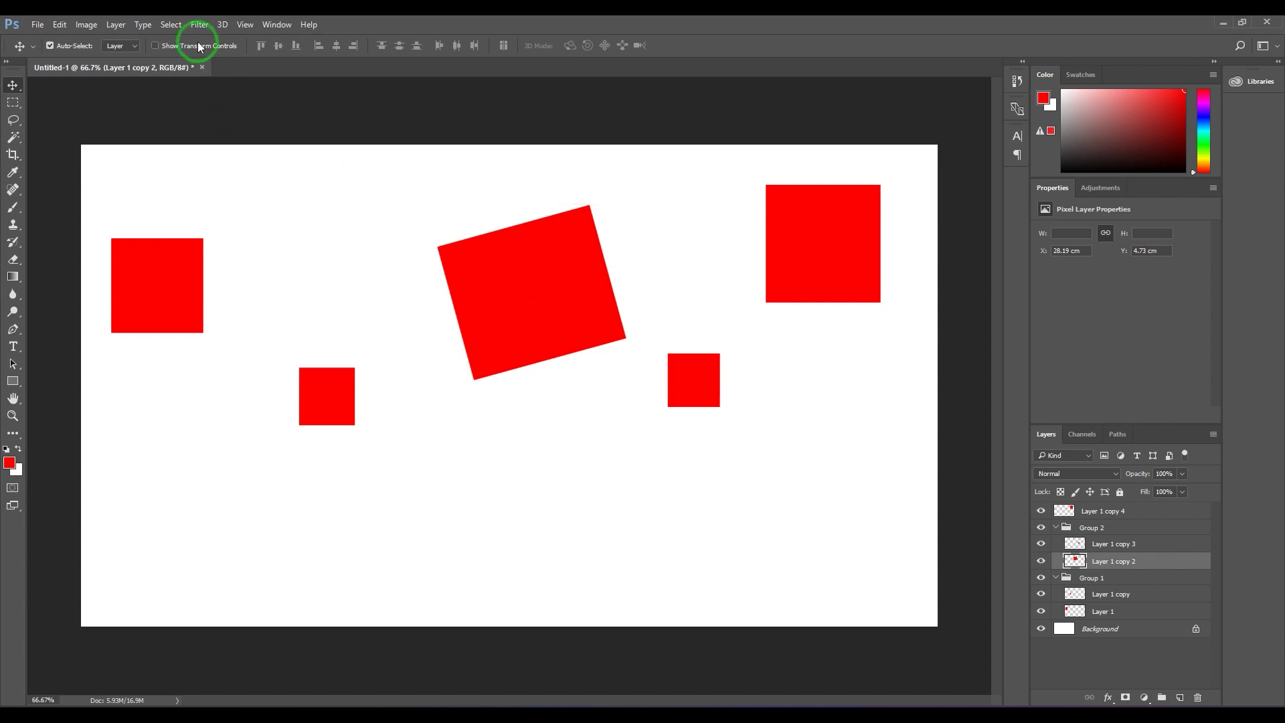
{"action": "left_click", "coordinate": [198, 44]}
{"action": "left_click", "coordinate": [198, 44]}
Reselect the tilted centre square and browse the Select and Edit menus without changes
{"action": "left_click", "coordinate": [777, 261]}
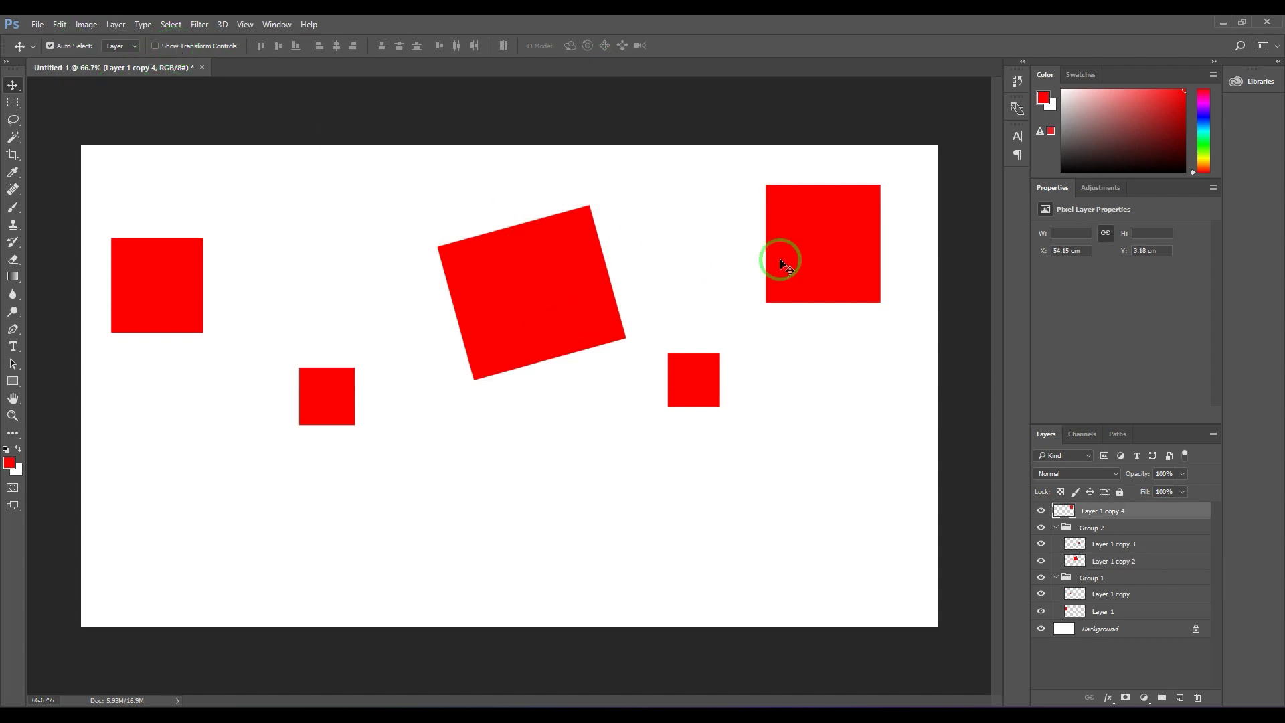
{"action": "left_click", "coordinate": [534, 315]}
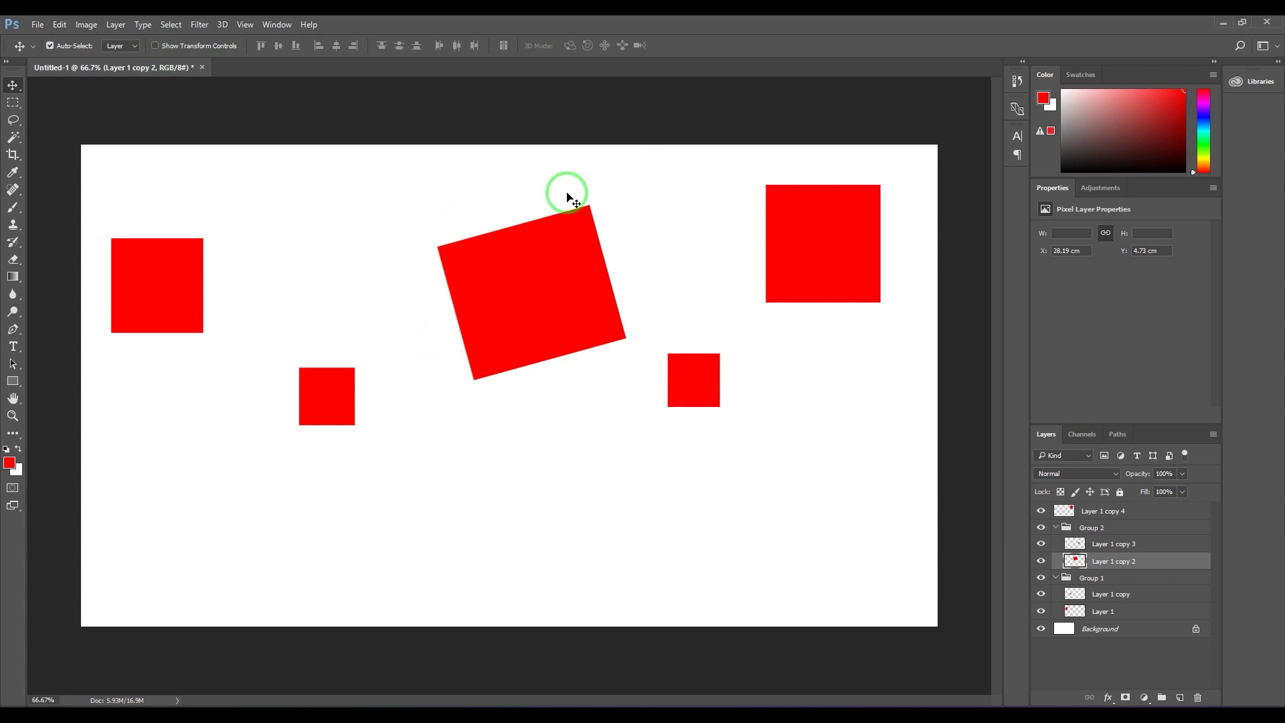
{"action": "left_click", "coordinate": [175, 24]}
{"action": "left_click", "coordinate": [59, 24]}
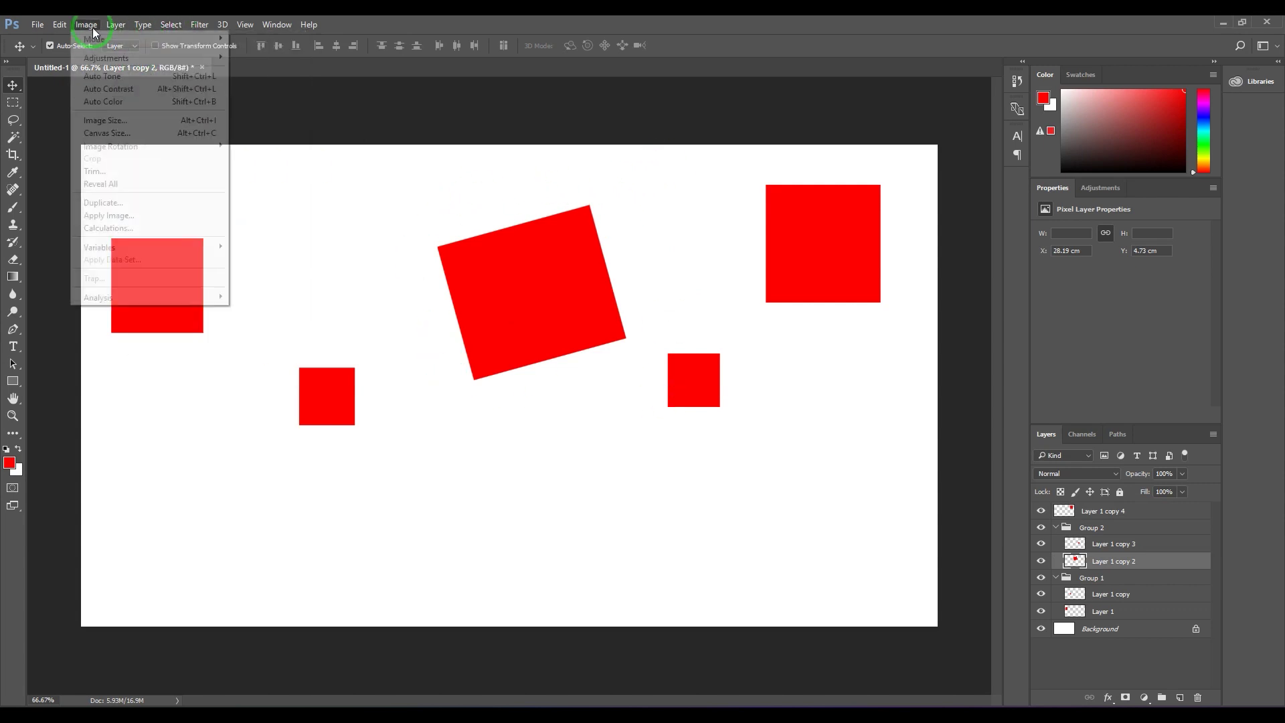
{"action": "left_click", "coordinate": [164, 340]}
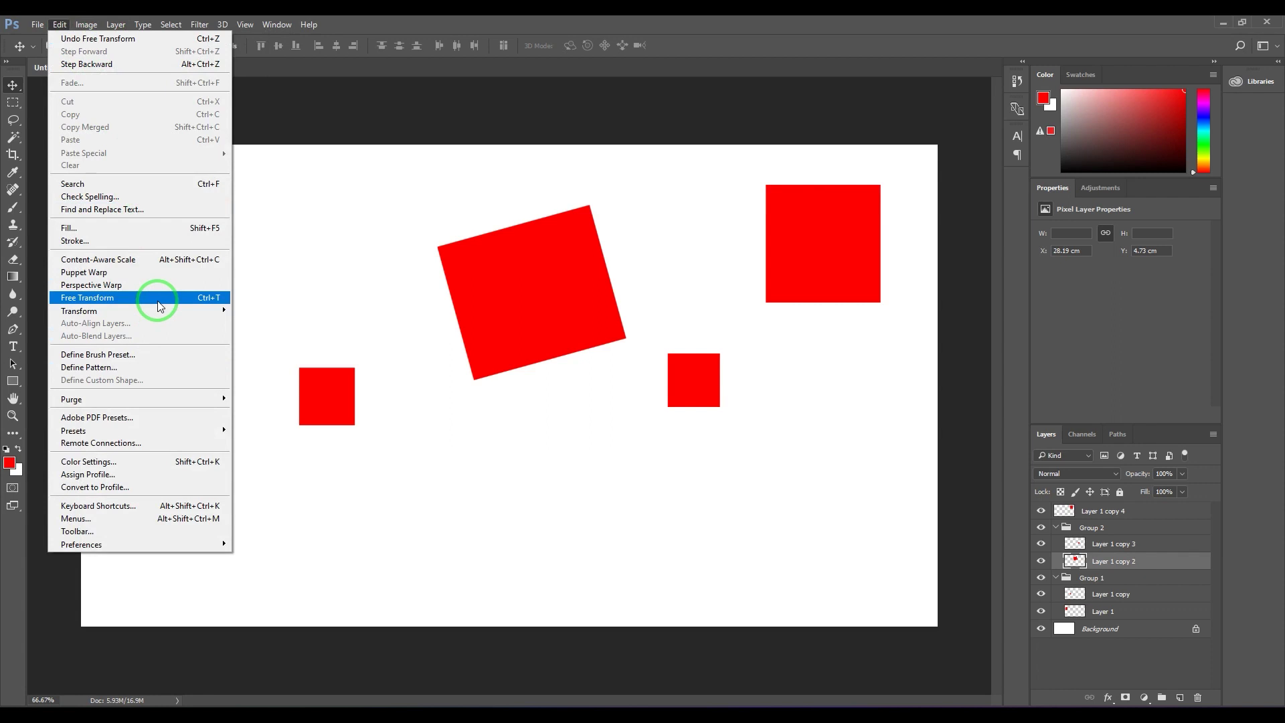
{"action": "left_click", "coordinate": [535, 305]}
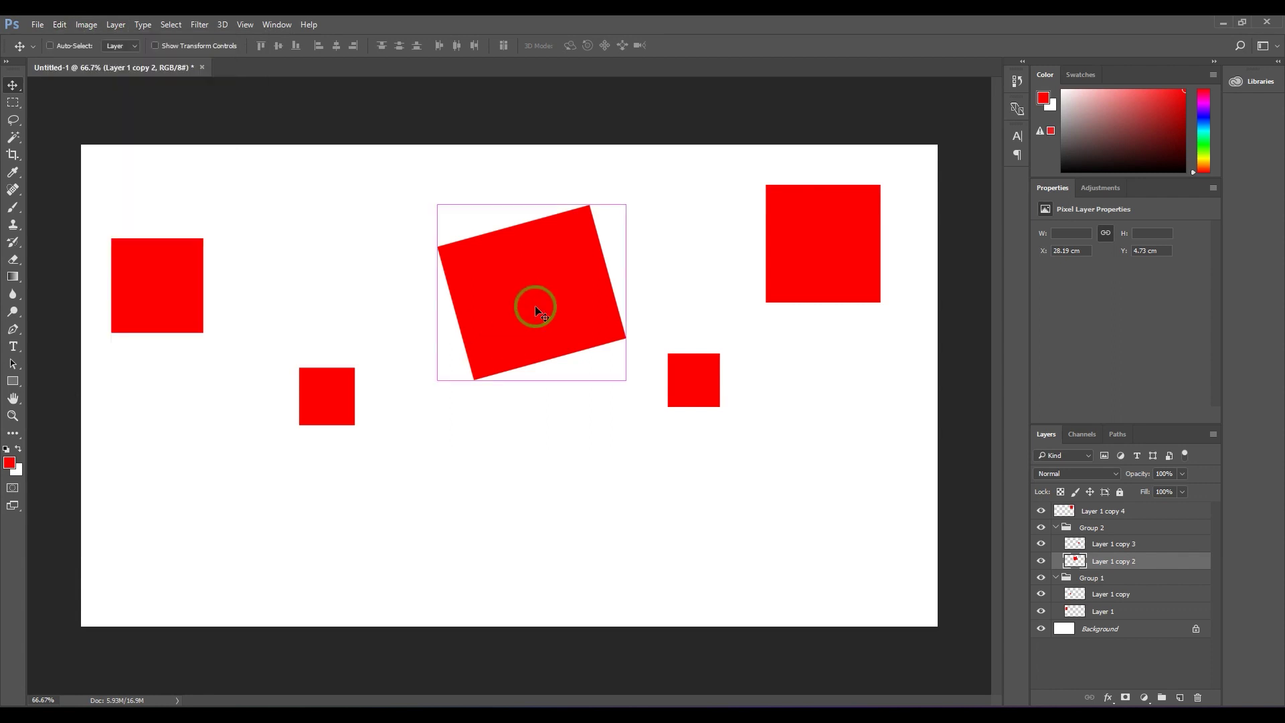
Start a free transform on the tilted square, cancel it, and reselect the square
{"action": "key", "text": "ctrl+t"}
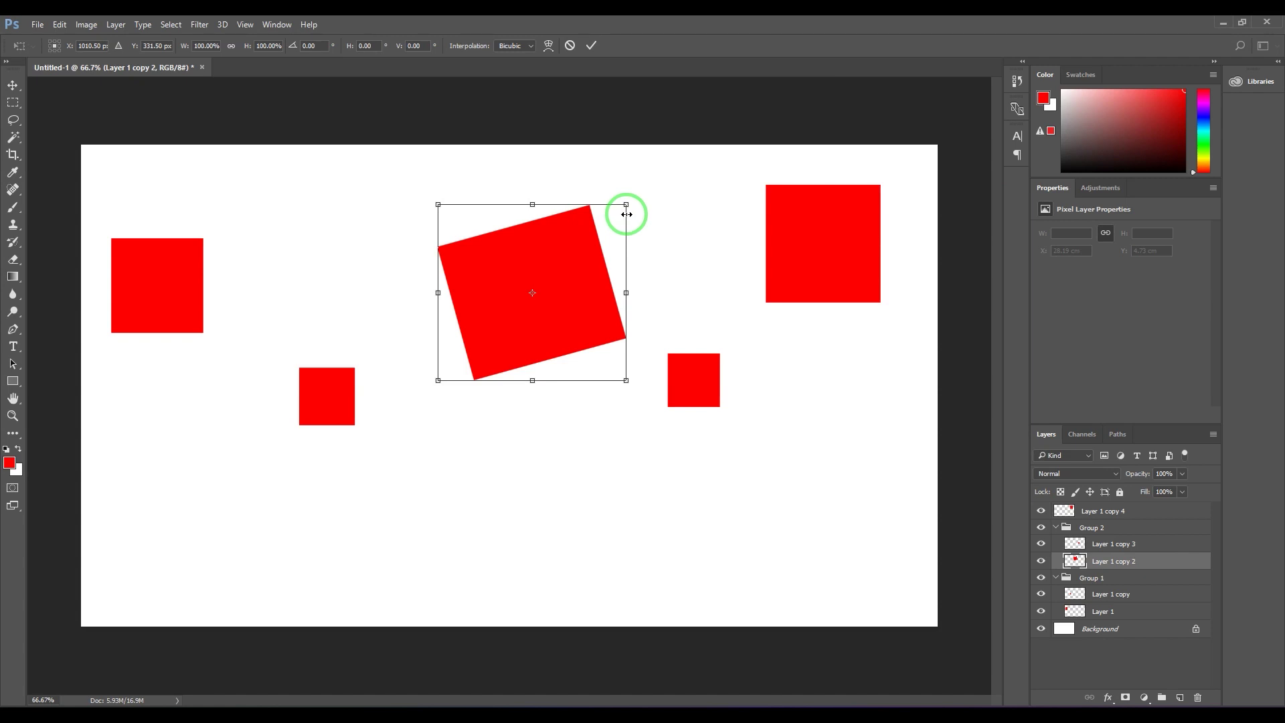
{"action": "left_click", "coordinate": [569, 45]}
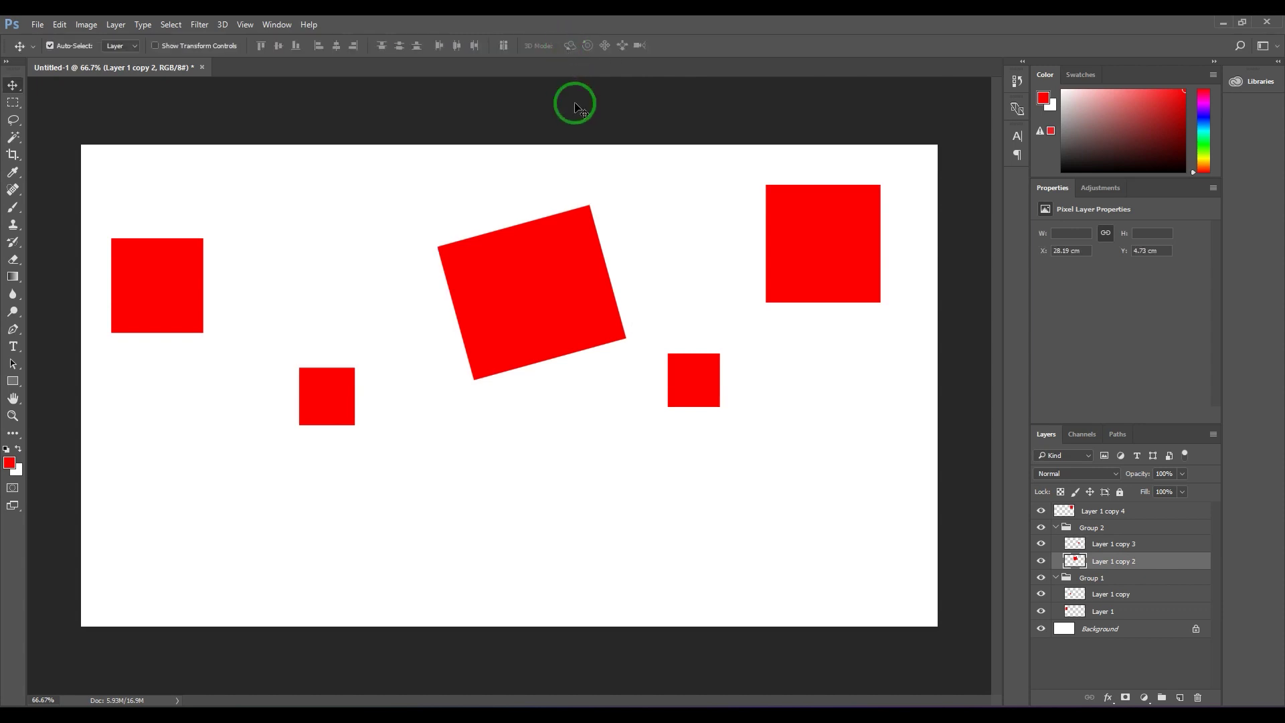
{"action": "left_click", "coordinate": [798, 224]}
{"action": "left_click", "coordinate": [553, 249]}
Free-transform the tilted square, dragging it down-left and resizing it from its corners
{"action": "left_click", "coordinate": [476, 377]}
{"action": "key", "text": "ctrl+t"}
{"action": "left_click_drag", "start_coordinate": [556, 291], "coordinate": [488, 310]}
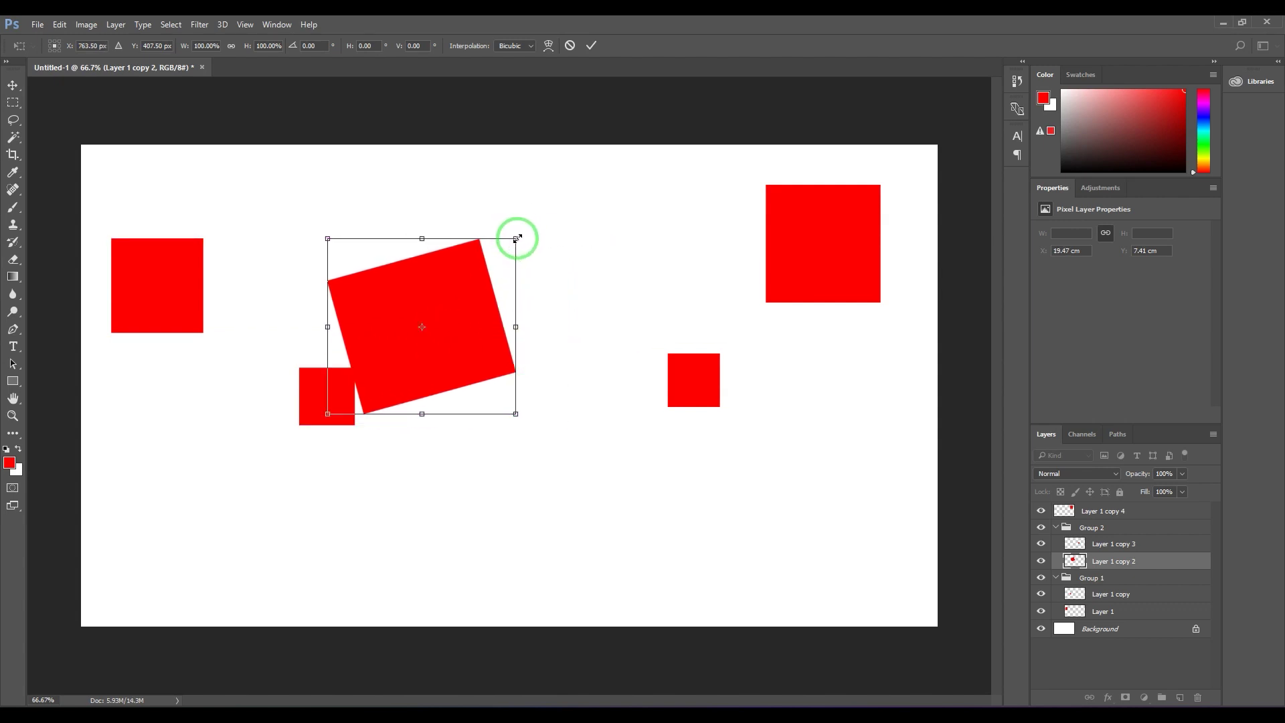
{"action": "left_click_drag", "start_coordinate": [516, 235], "coordinate": [492, 259]}
{"action": "left_click_drag", "start_coordinate": [494, 336], "coordinate": [493, 255]}
{"action": "key", "text": "ctrl+z"}
{"action": "left_click_drag", "start_coordinate": [414, 259], "coordinate": [528, 216]}
Commit the tilted square, then squash the top-right square by lowering its top edge
{"action": "key", "text": "Return"}
{"action": "left_click", "coordinate": [823, 247]}
{"action": "key", "text": "ctrl+t"}
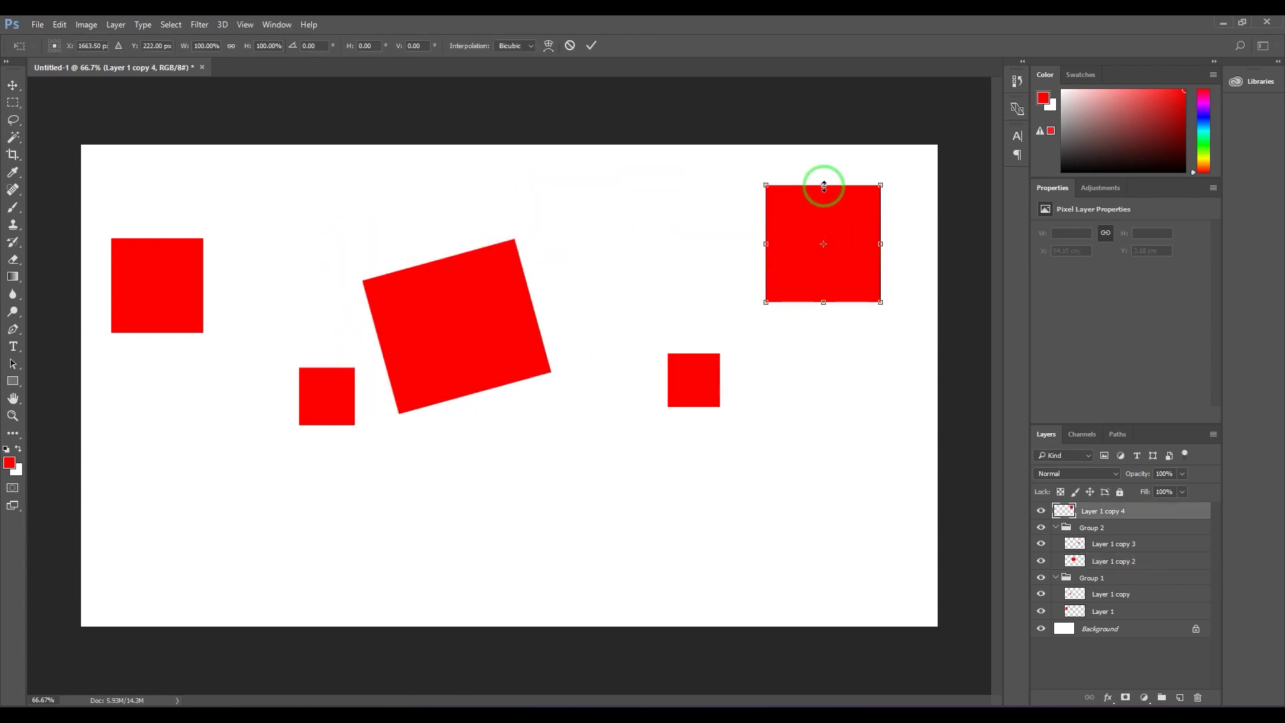
{"action": "left_click_drag", "start_coordinate": [823, 185], "coordinate": [686, 277]}
{"action": "key", "text": "Return"}
Enlarge the squashed square into a wide rectangle, move it left, and rotate it -45°
{"action": "key", "text": "ctrl+t"}
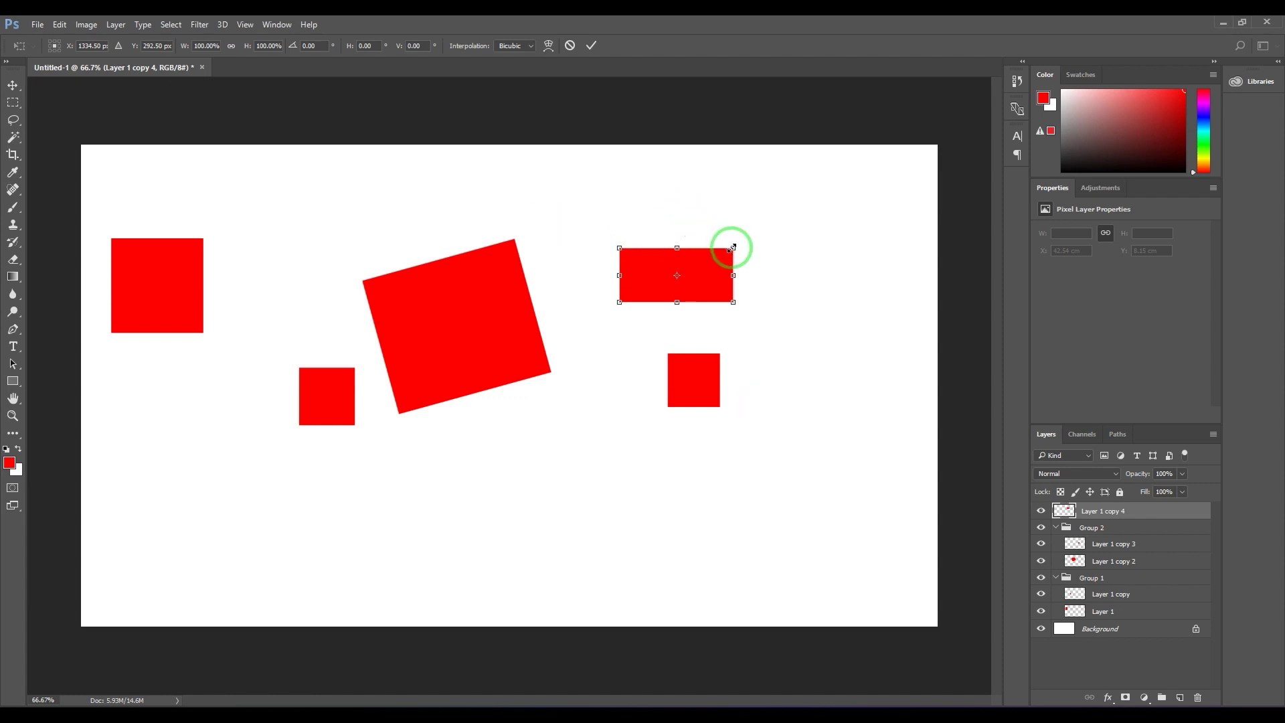
{"action": "left_click_drag", "start_coordinate": [733, 249], "coordinate": [851, 210]}
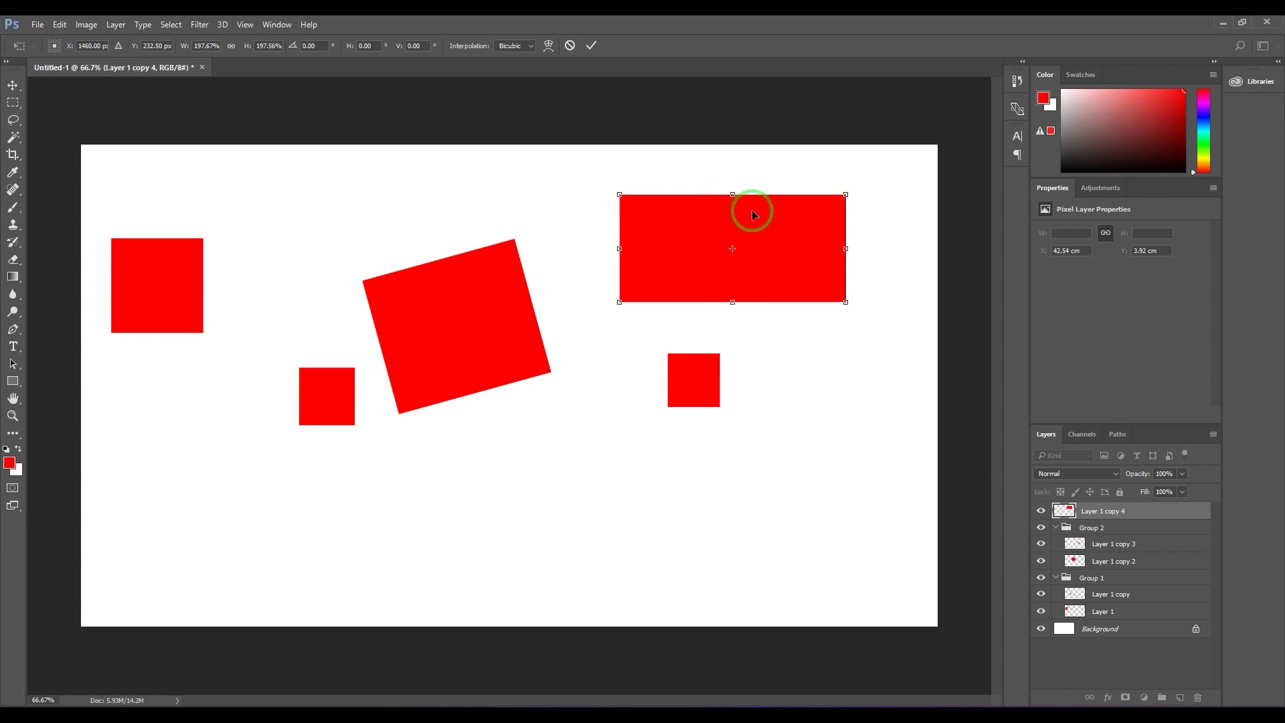
{"action": "key", "text": "Return"}
{"action": "key", "text": "ctrl+t"}
{"action": "left_click_drag", "start_coordinate": [752, 223], "coordinate": [737, 244]}
{"action": "left_click_drag", "start_coordinate": [820, 206], "coordinate": [761, 129]}
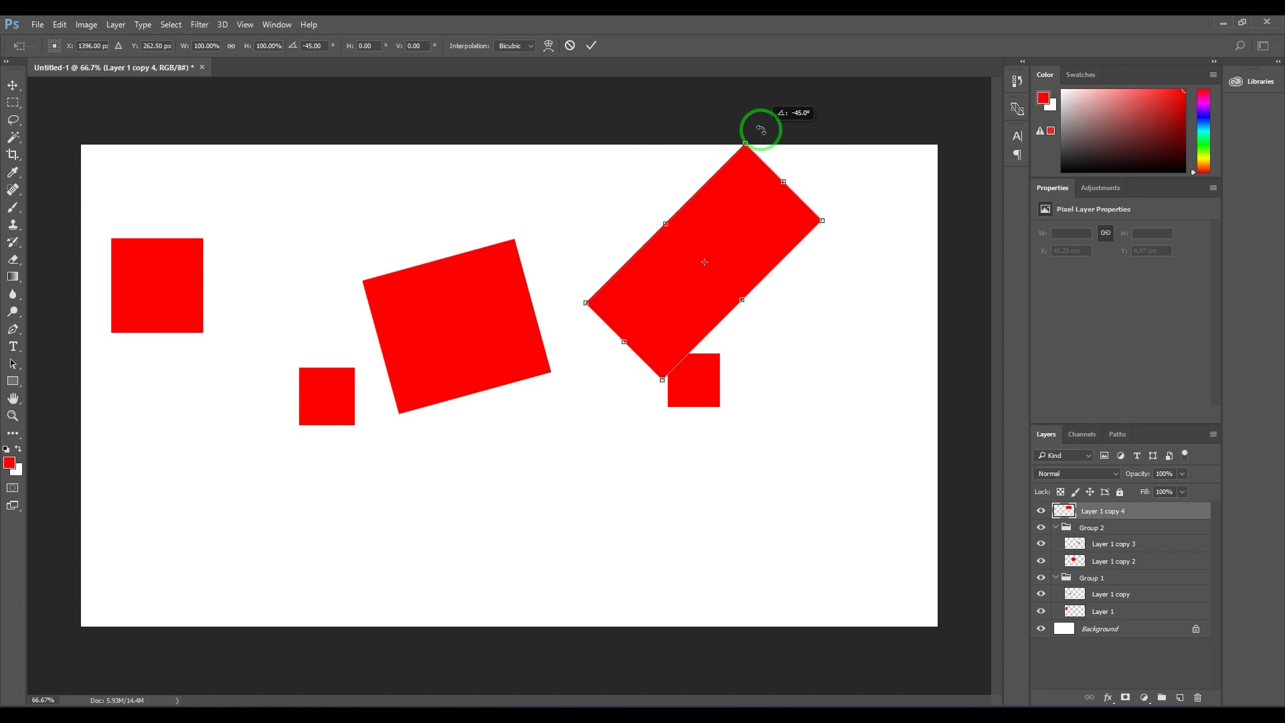
Undo the 45° tilt, then rotate the wide rectangle to -30° and commit it
{"action": "left_click_drag", "start_coordinate": [761, 130], "coordinate": [761, 129]}
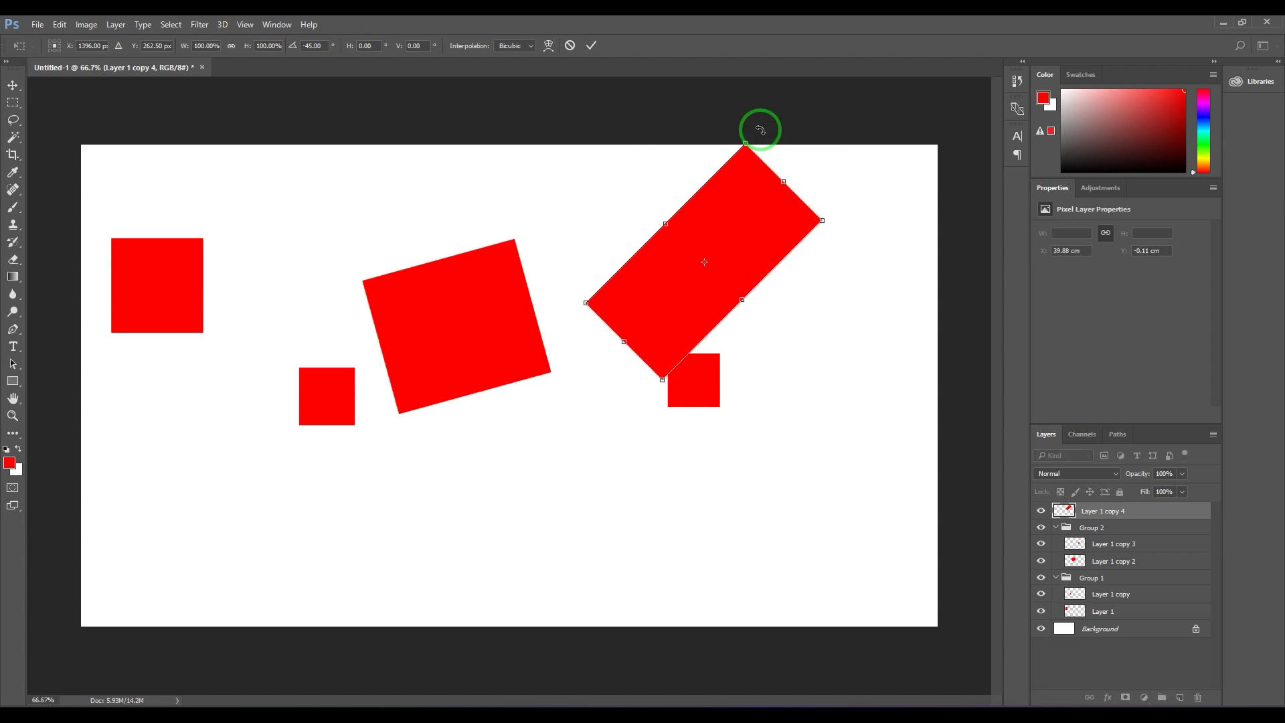
{"action": "key", "text": "Return"}
{"action": "key", "text": "ctrl+z"}
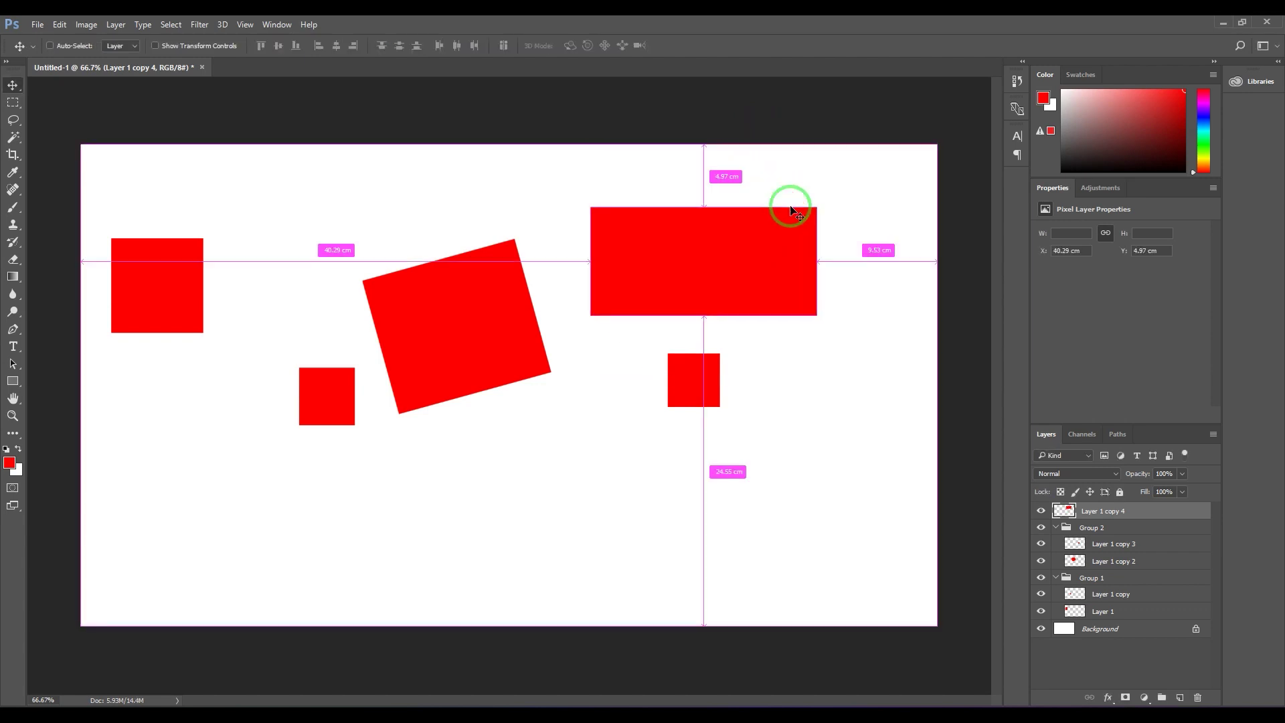
{"action": "key", "text": "ctrl+t"}
{"action": "left_click_drag", "start_coordinate": [837, 195], "coordinate": [822, 301]}
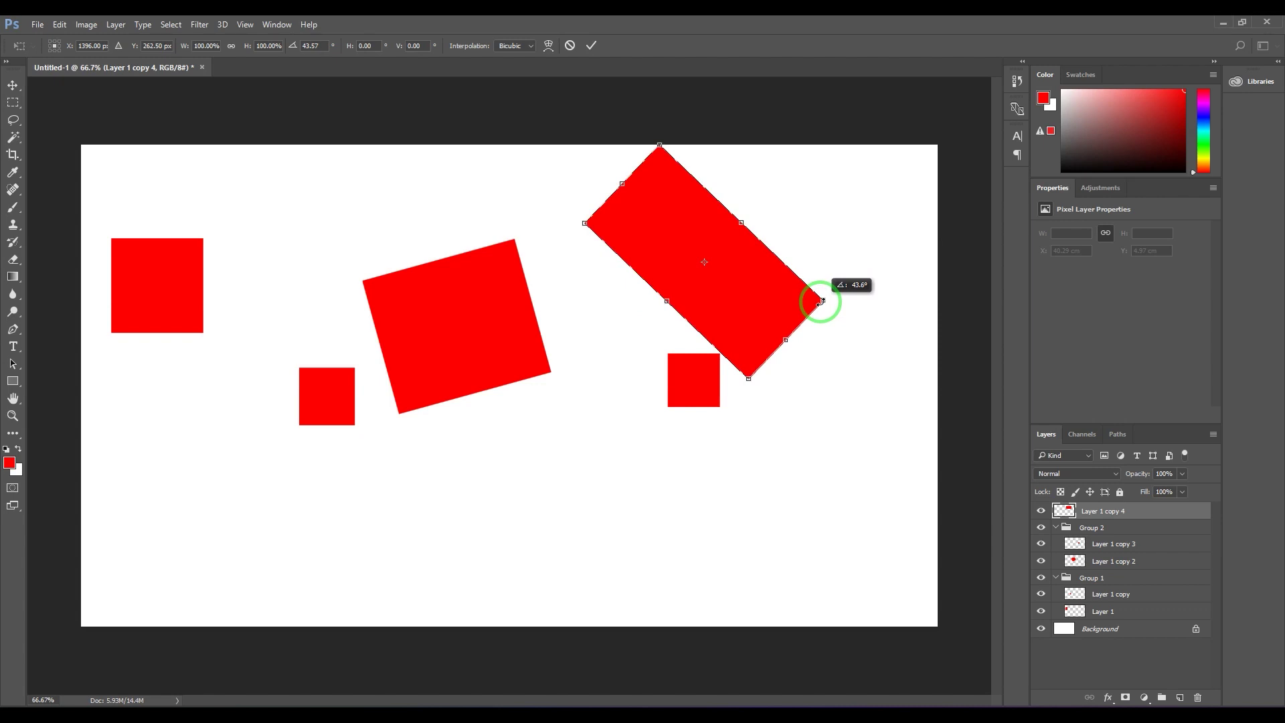
{"action": "left_click_drag", "start_coordinate": [822, 301], "coordinate": [757, 175]}
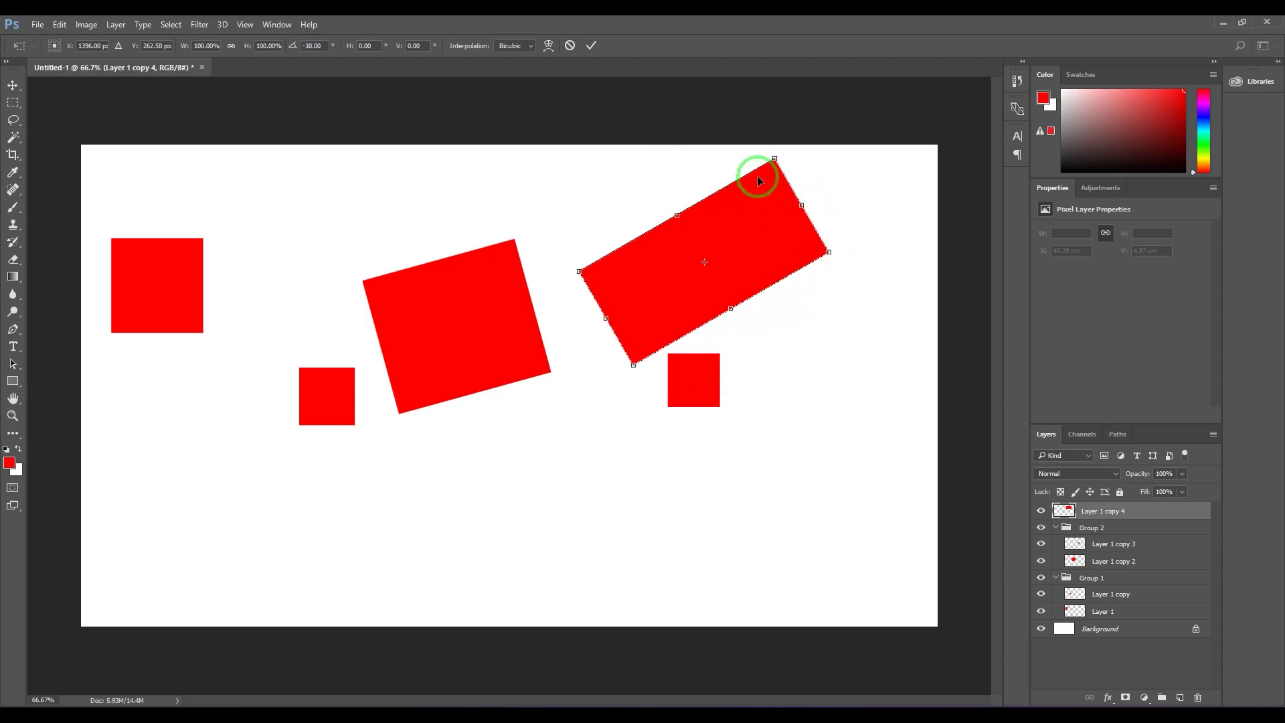
{"action": "key", "text": "Return"}
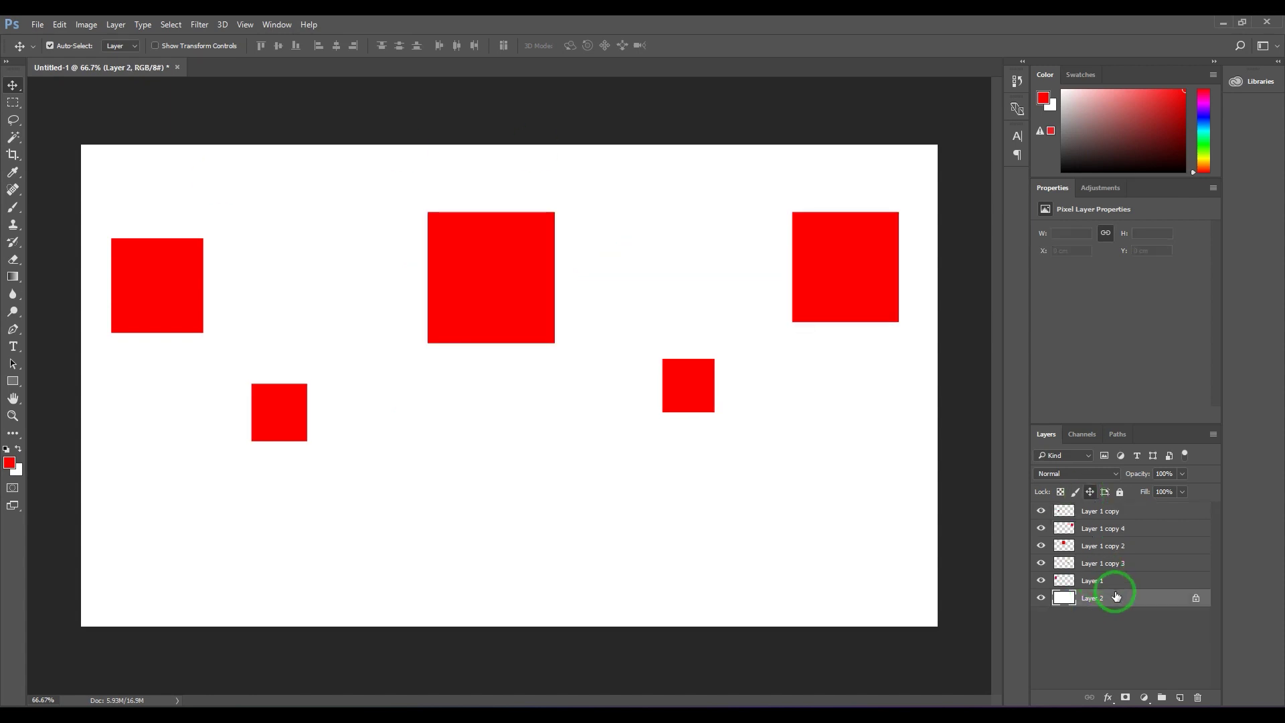
Select the square layers in the Layers panel, ending on Layer 1's left square
{"action": "left_click", "coordinate": [1116, 579]}
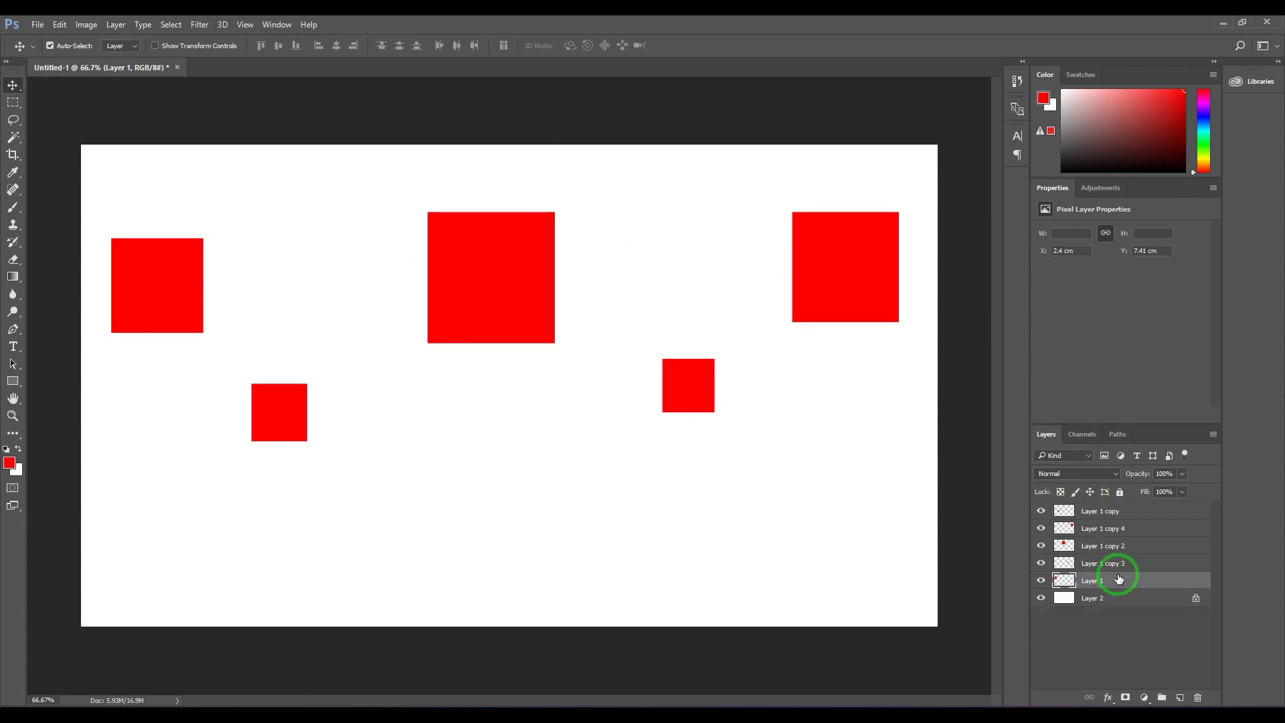
{"action": "left_click", "coordinate": [1114, 511]}
{"action": "left_click", "coordinate": [1114, 563]}
{"action": "left_click", "coordinate": [1114, 579]}
{"action": "left_click", "coordinate": [171, 277]}
Drag the five squares up into a rough top row
{"action": "left_click_drag", "start_coordinate": [173, 287], "coordinate": [173, 260]}
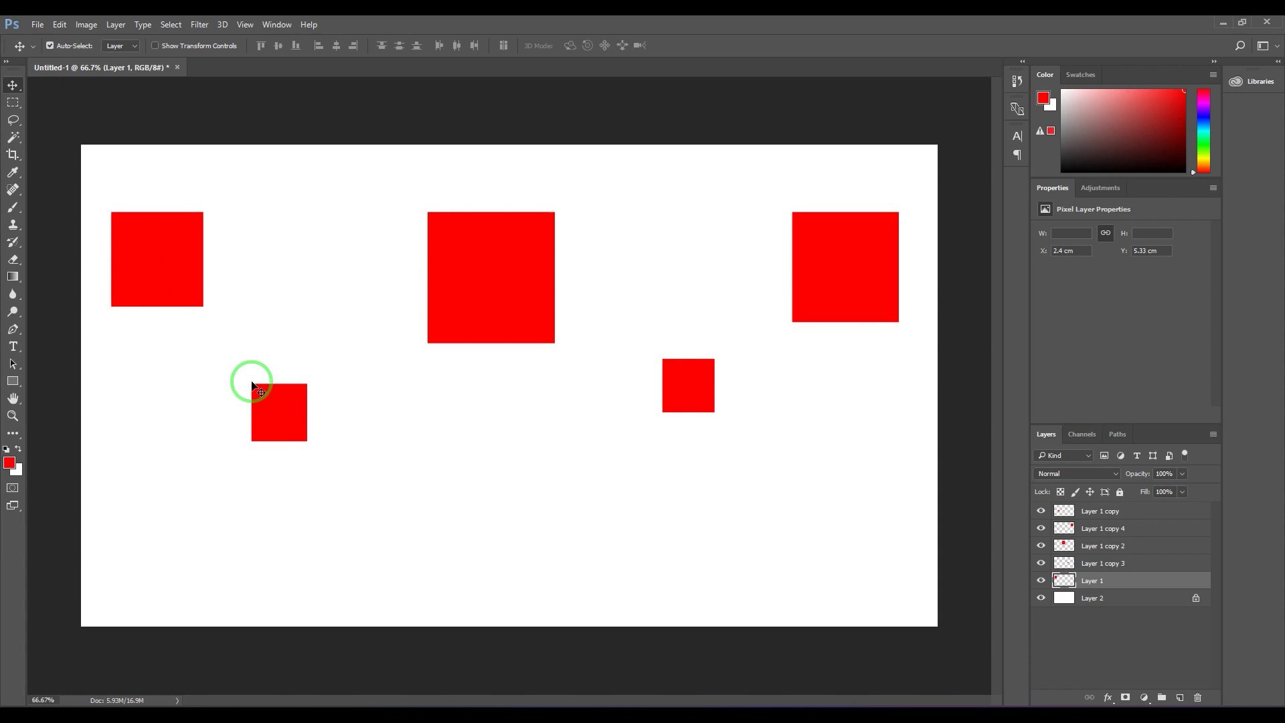
{"action": "left_click_drag", "start_coordinate": [266, 407], "coordinate": [271, 237]}
{"action": "left_click_drag", "start_coordinate": [684, 386], "coordinate": [685, 241]}
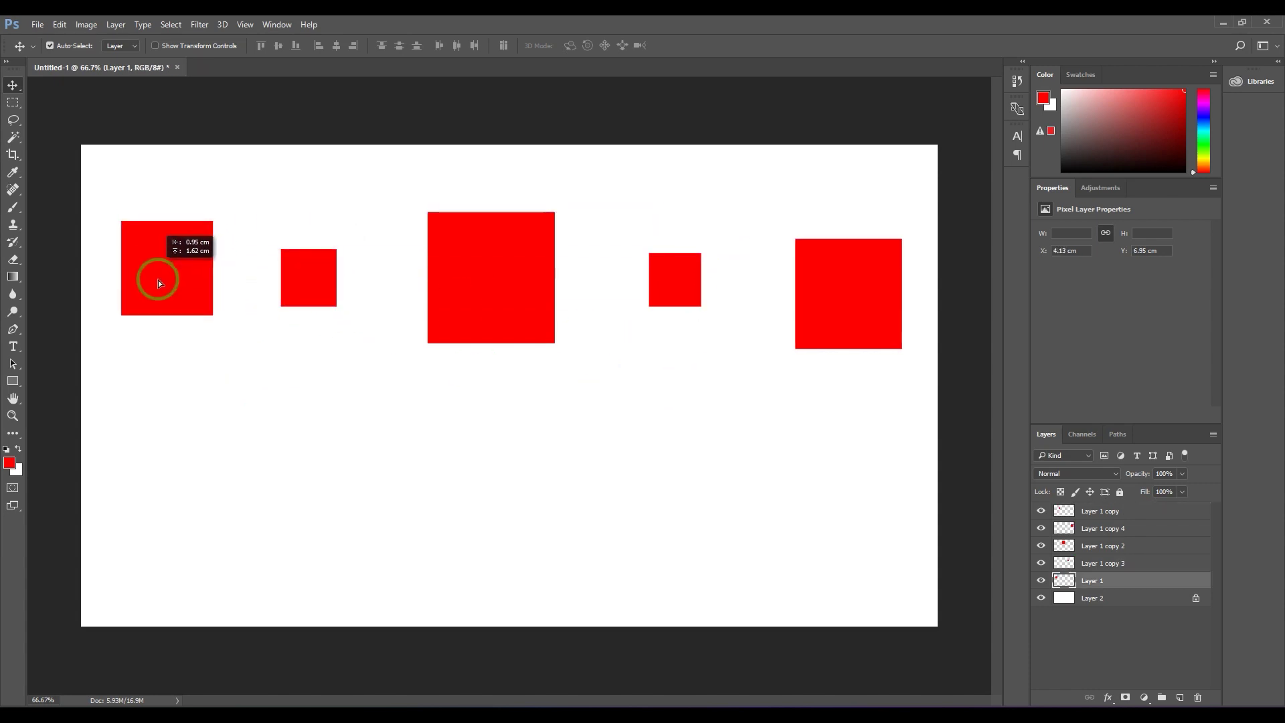
{"action": "left_click_drag", "start_coordinate": [159, 282], "coordinate": [144, 268]}
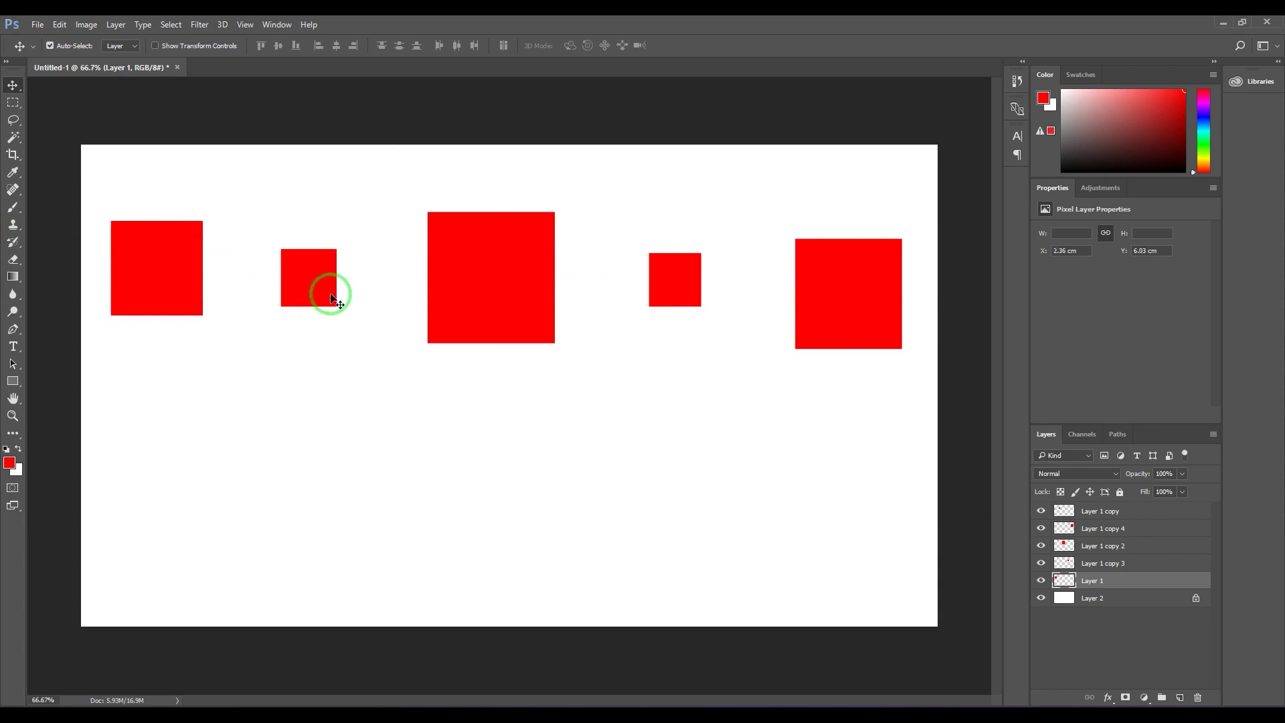
{"action": "left_click_drag", "start_coordinate": [324, 290], "coordinate": [315, 271]}
{"action": "left_click_drag", "start_coordinate": [531, 304], "coordinate": [522, 279]}
{"action": "left_click_drag", "start_coordinate": [673, 281], "coordinate": [634, 254]}
{"action": "left_click_drag", "start_coordinate": [849, 310], "coordinate": [822, 254]}
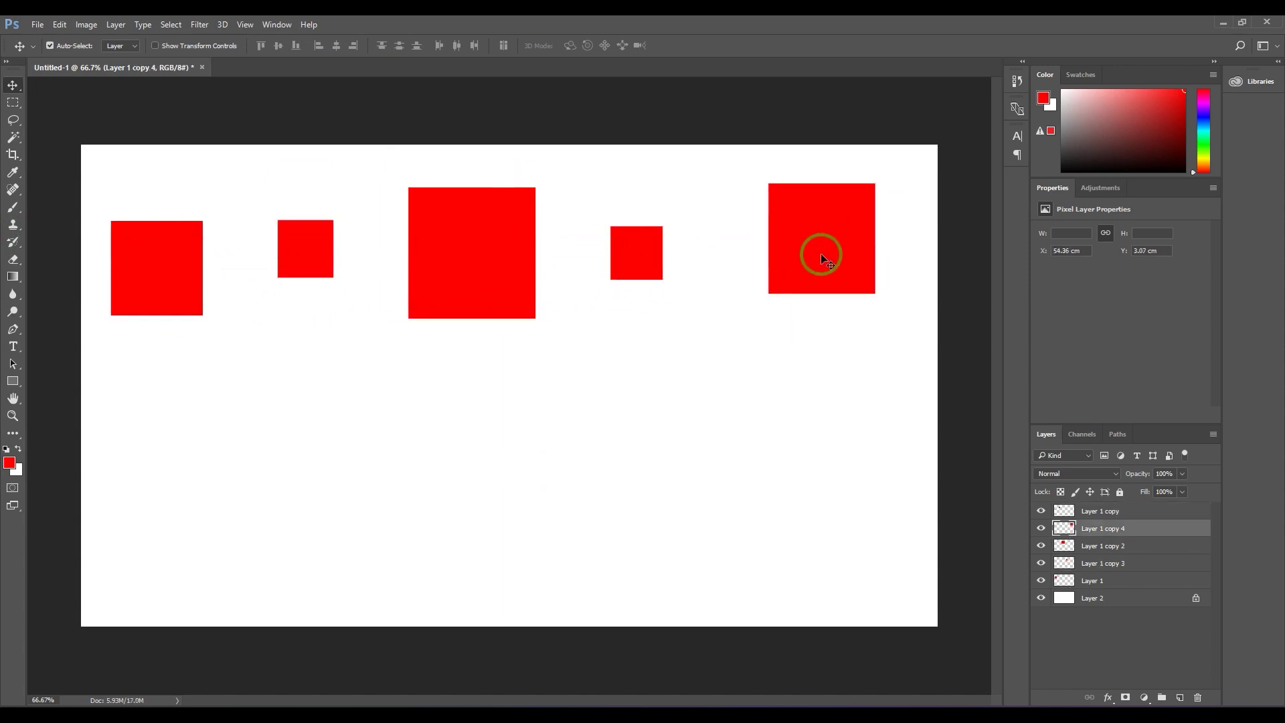
Drop the left and right squares lower and raise the small top-left square slightly
{"action": "left_click_drag", "start_coordinate": [174, 285], "coordinate": [181, 393]}
{"action": "left_click_drag", "start_coordinate": [740, 259], "coordinate": [701, 345]}
{"action": "left_click_drag", "start_coordinate": [827, 253], "coordinate": [868, 379]}
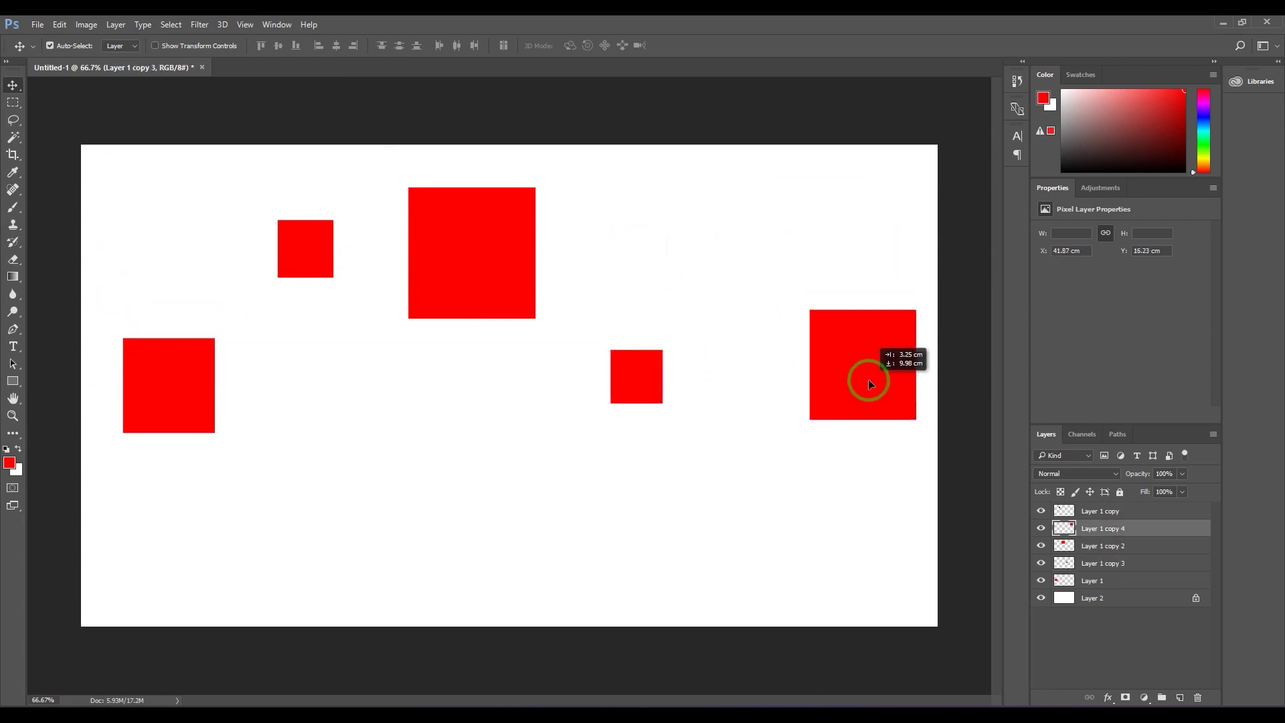
{"action": "left_click_drag", "start_coordinate": [297, 241], "coordinate": [297, 222]}
Shift-select all five squares twice, clearing the selection each time
{"action": "left_click", "coordinate": [165, 387]}
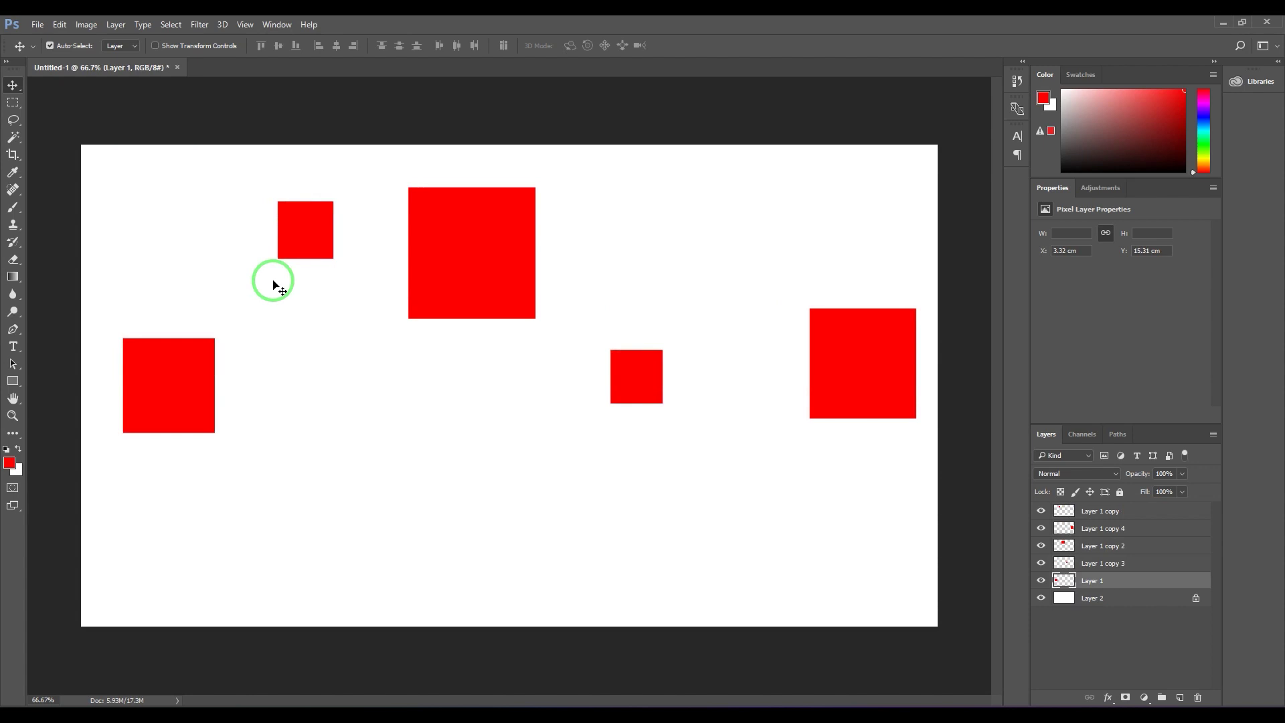
{"action": "left_click", "coordinate": [299, 243], "text": "shift"}
{"action": "left_click", "coordinate": [522, 308], "text": "shift"}
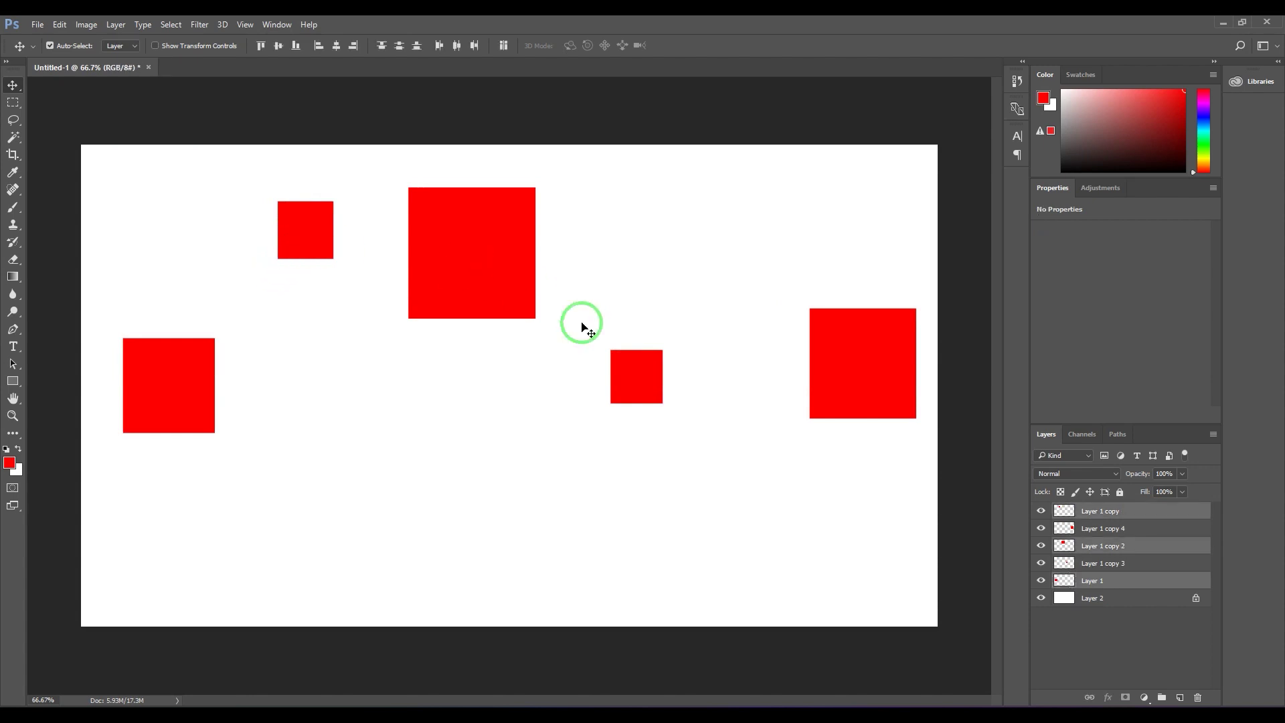
{"action": "left_click", "coordinate": [645, 376], "text": "shift"}
{"action": "left_click", "coordinate": [877, 387], "text": "shift"}
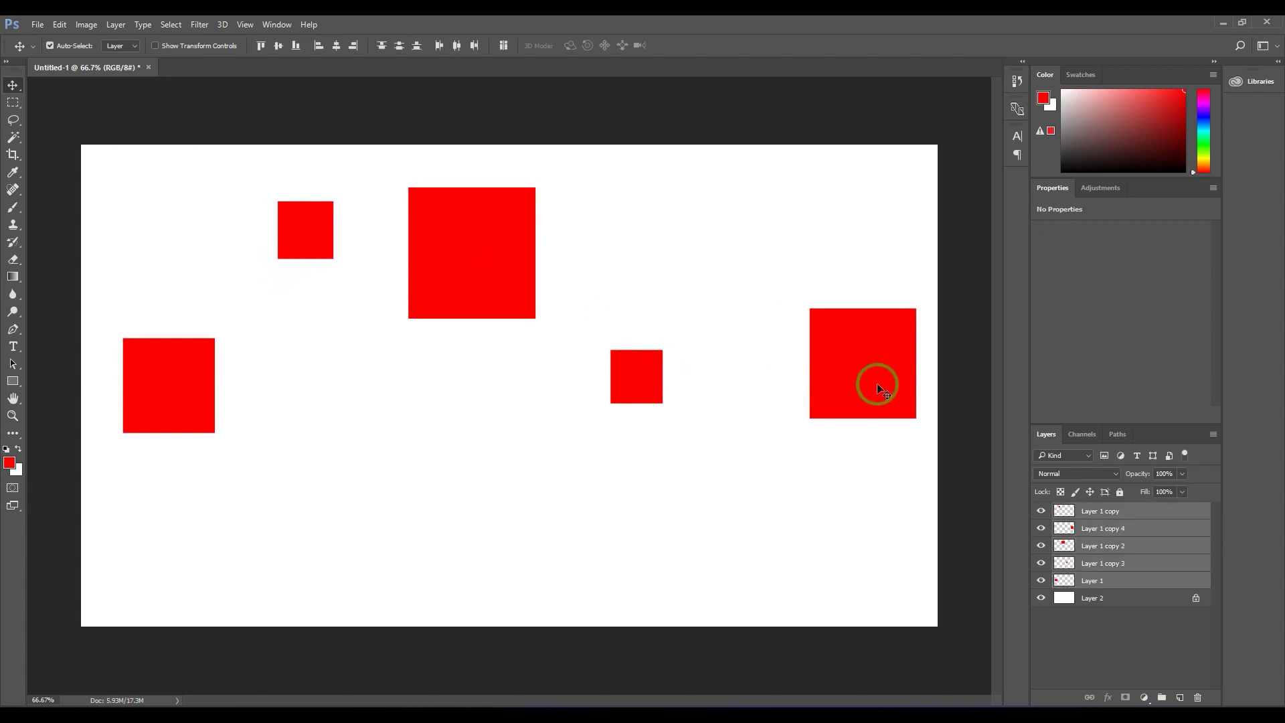
{"action": "left_click", "coordinate": [556, 619]}
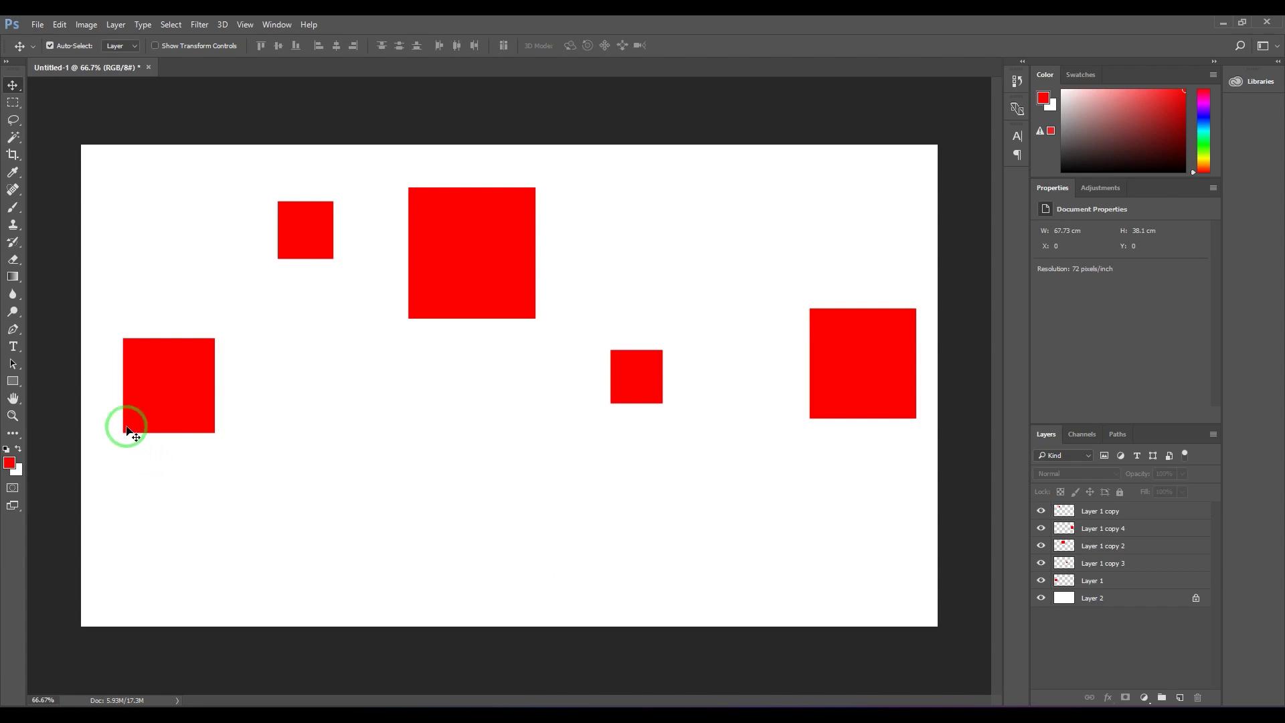
{"action": "left_click", "coordinate": [146, 395]}
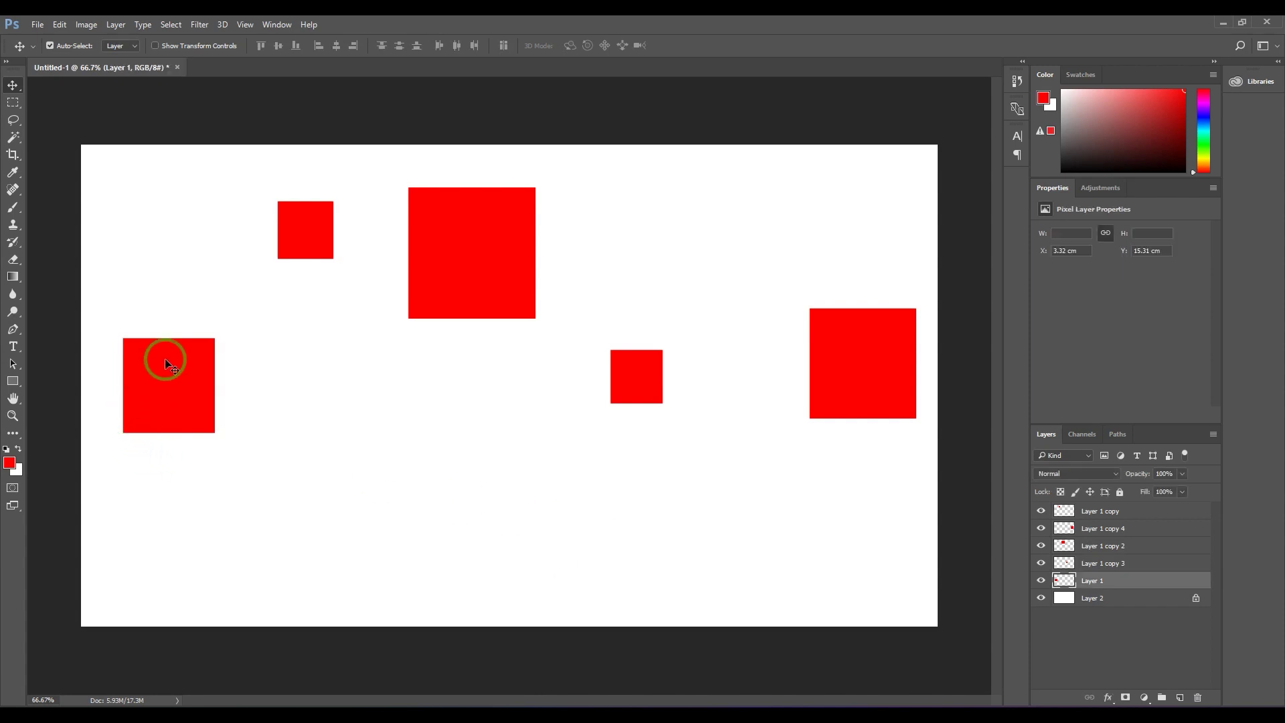
{"action": "left_click", "coordinate": [443, 286], "text": "shift"}
{"action": "left_click", "coordinate": [639, 394], "text": "shift"}
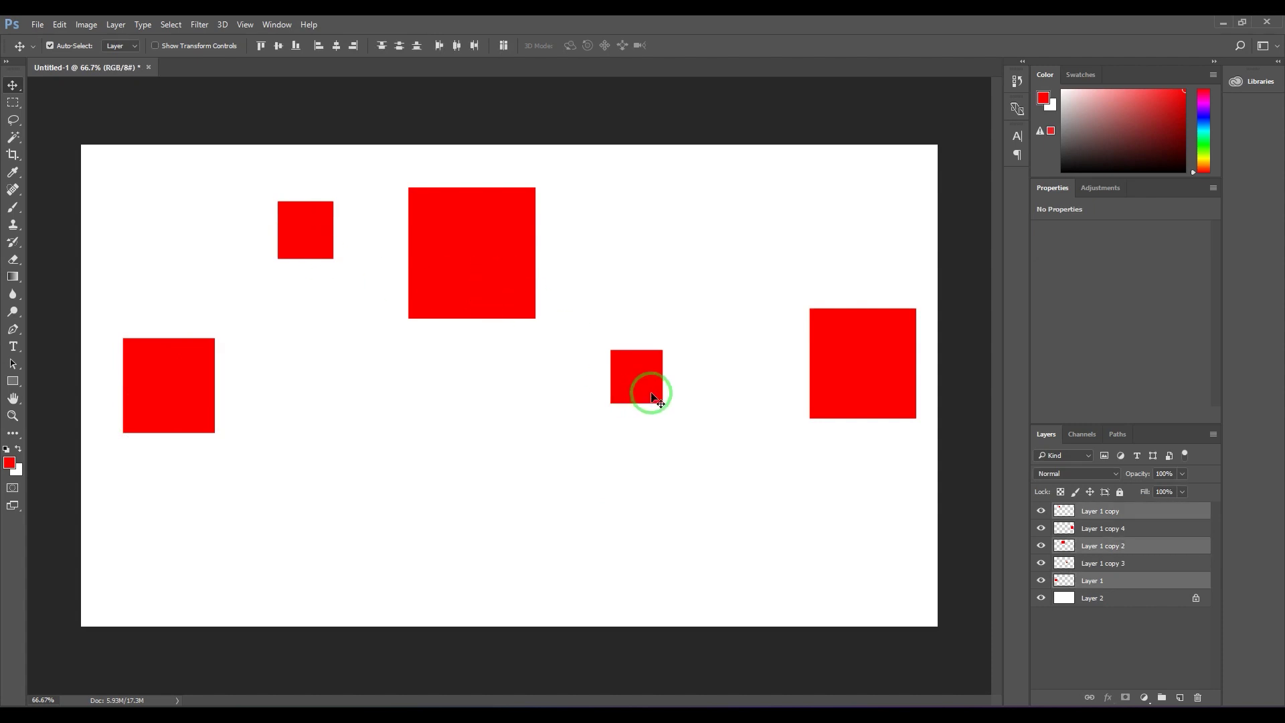
{"action": "left_click", "coordinate": [757, 392], "text": "shift"}
{"action": "left_click", "coordinate": [873, 386], "text": "shift"}
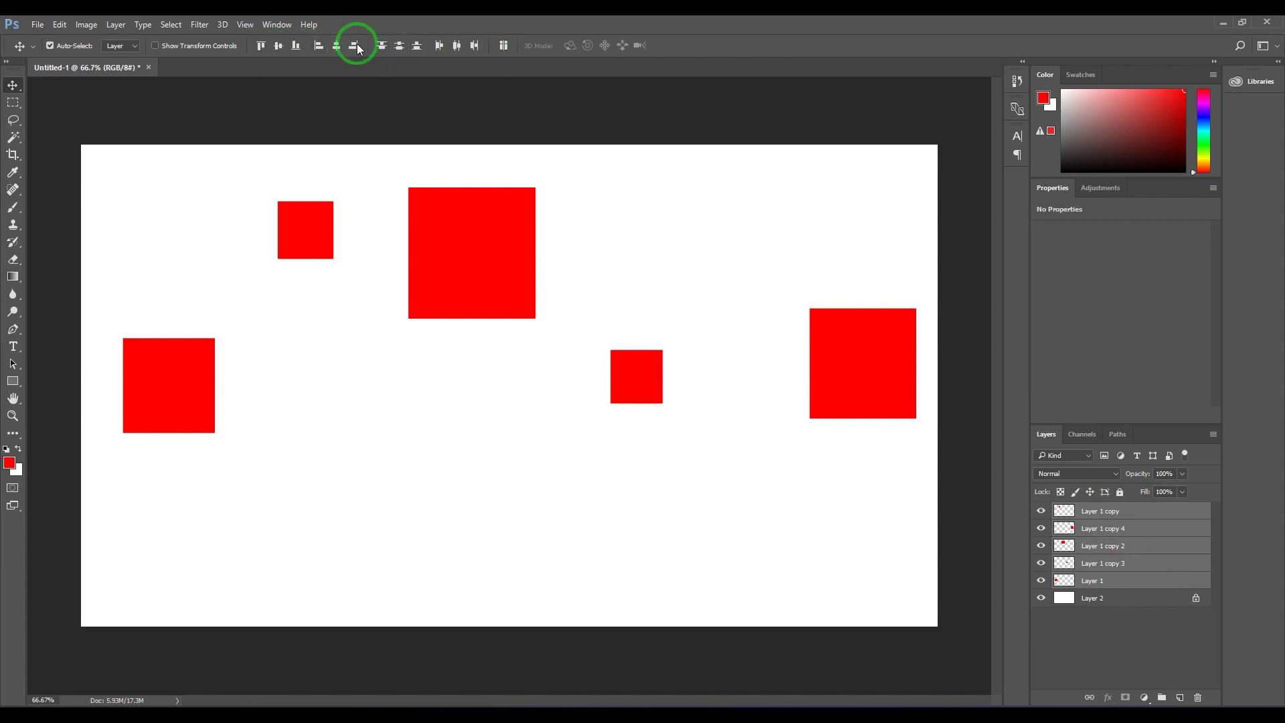
{"action": "left_click", "coordinate": [425, 474]}
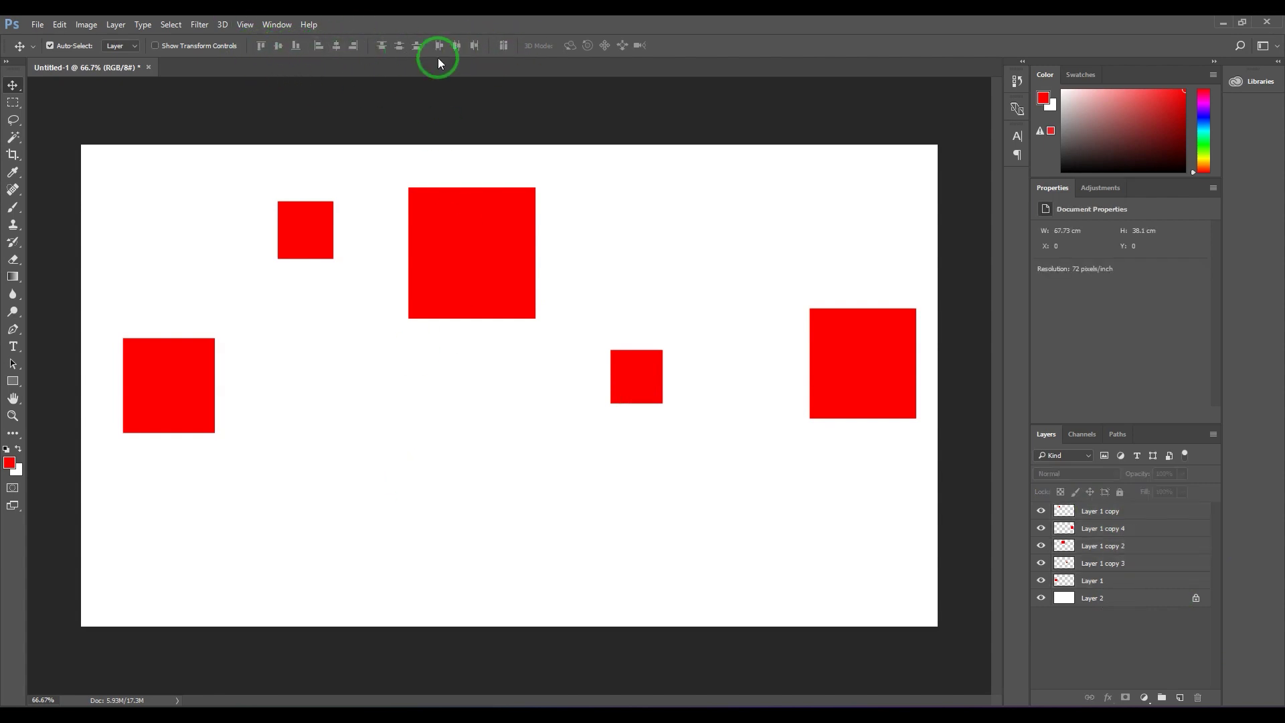
Select all five squares, align their top edges, and undo the alignment
{"action": "left_click", "coordinate": [116, 387]}
{"action": "left_click", "coordinate": [296, 225], "text": "shift"}
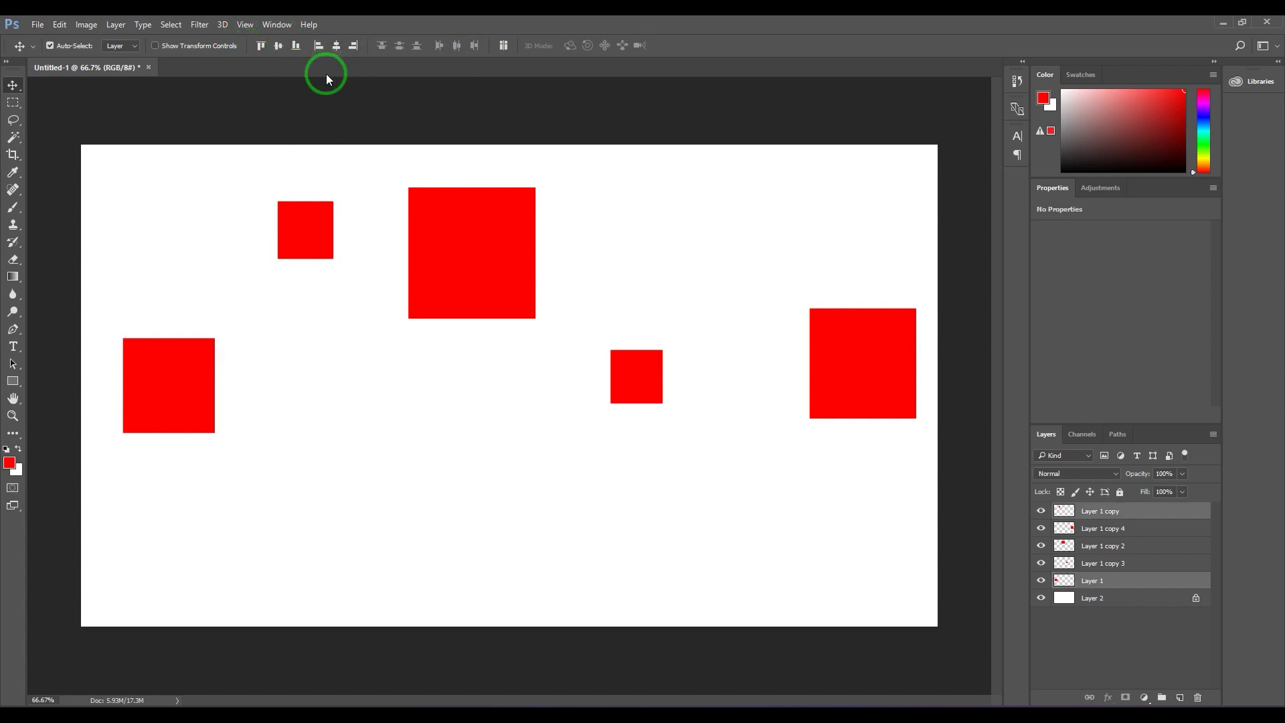
{"action": "left_click", "coordinate": [464, 223], "text": "shift"}
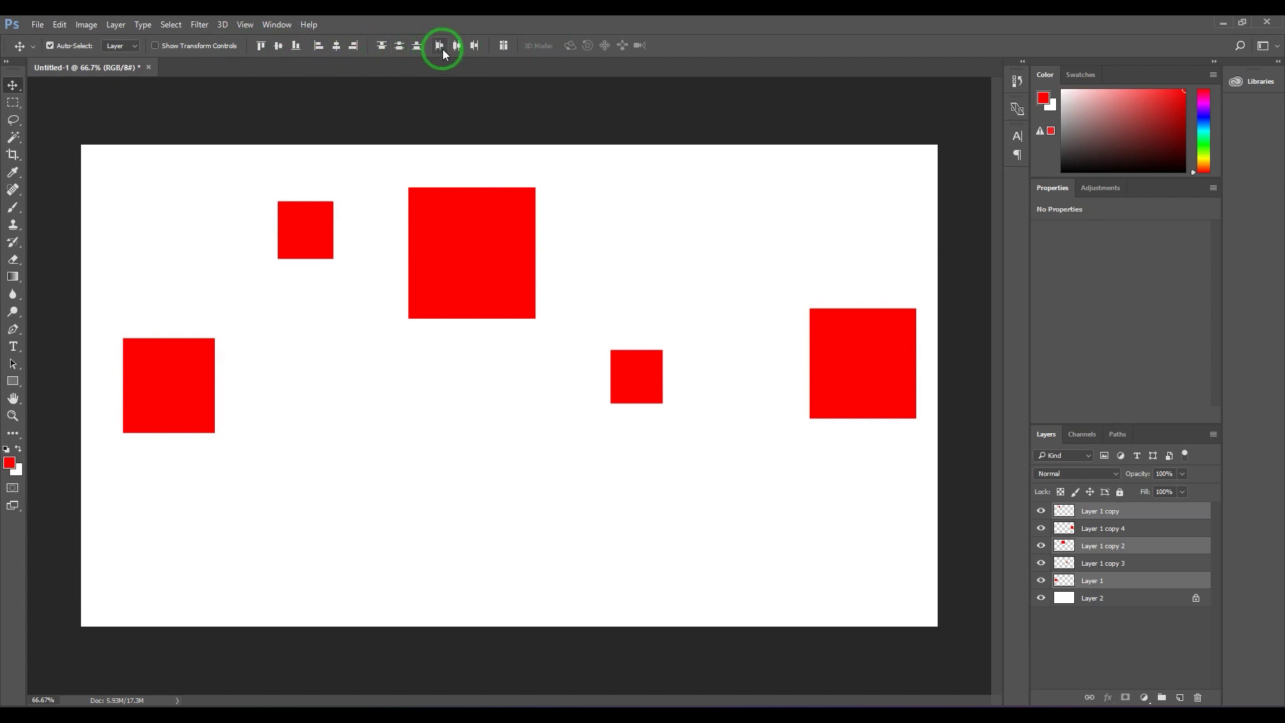
{"action": "left_click", "coordinate": [637, 375], "text": "shift"}
{"action": "left_click", "coordinate": [865, 372], "text": "shift"}
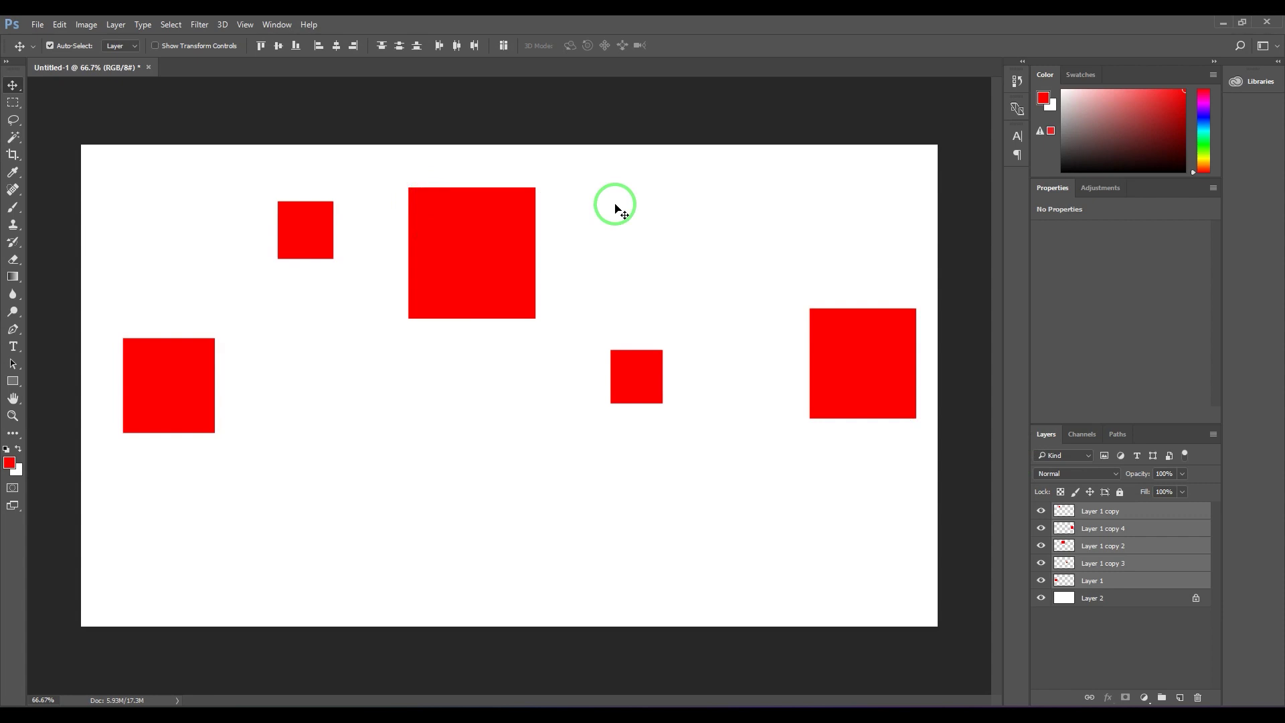
{"action": "left_click", "coordinate": [261, 46]}
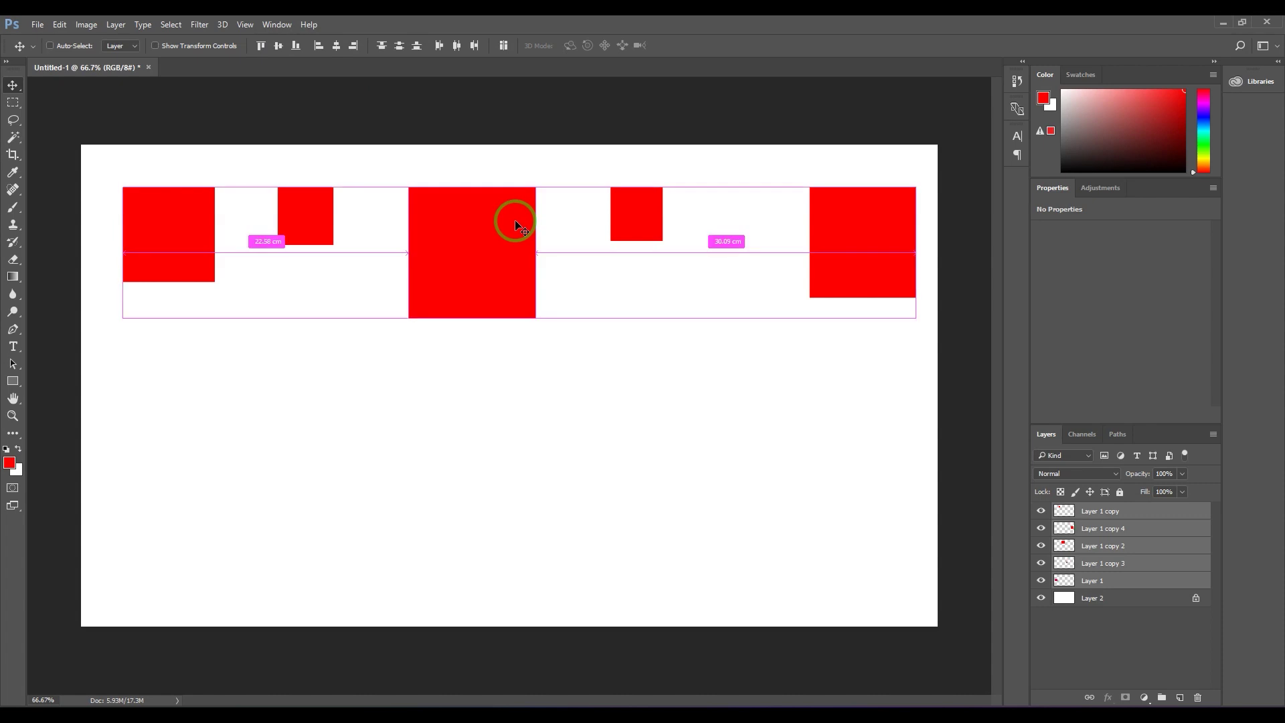
{"action": "key", "text": "ctrl+z"}
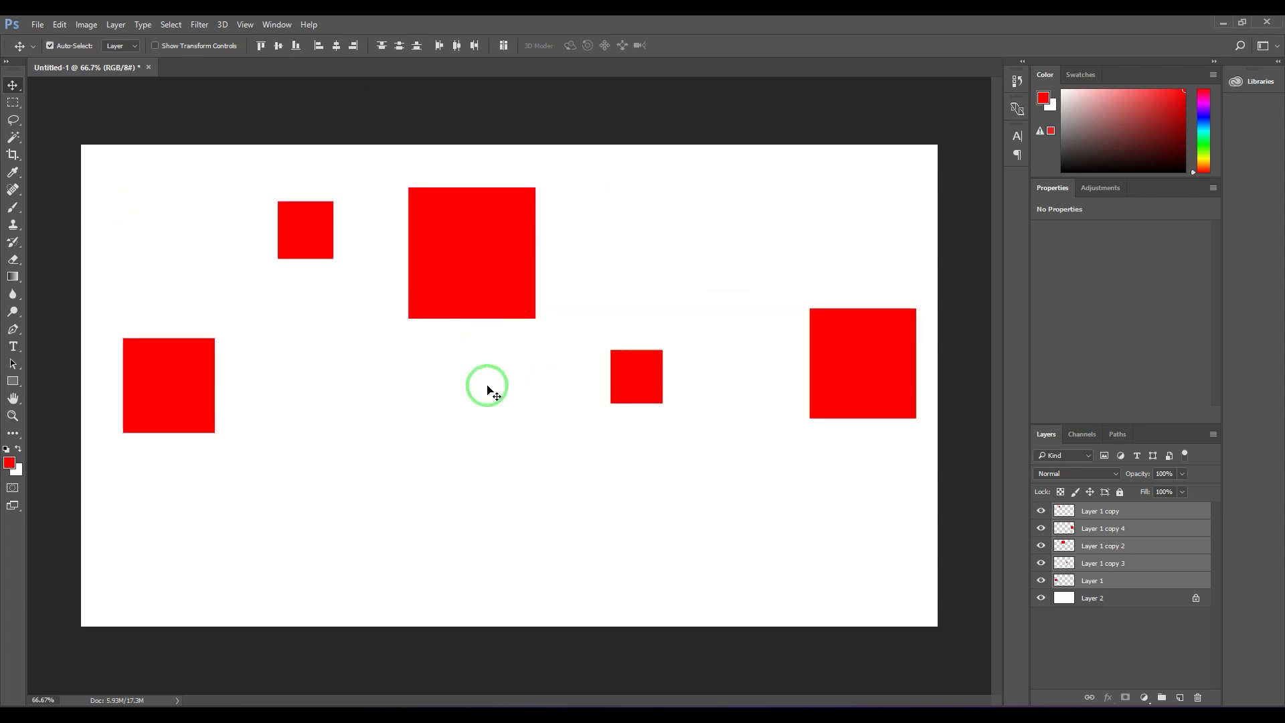
Raise the large square slightly, lower the small ones, and drop the left and right squares near the bottom
{"action": "left_click_drag", "start_coordinate": [484, 255], "coordinate": [483, 239]}
{"action": "left_click_drag", "start_coordinate": [323, 261], "coordinate": [334, 311]}
{"action": "left_click_drag", "start_coordinate": [184, 391], "coordinate": [166, 501]}
{"action": "left_click_drag", "start_coordinate": [637, 380], "coordinate": [637, 424]}
{"action": "left_click_drag", "start_coordinate": [840, 372], "coordinate": [860, 542]}
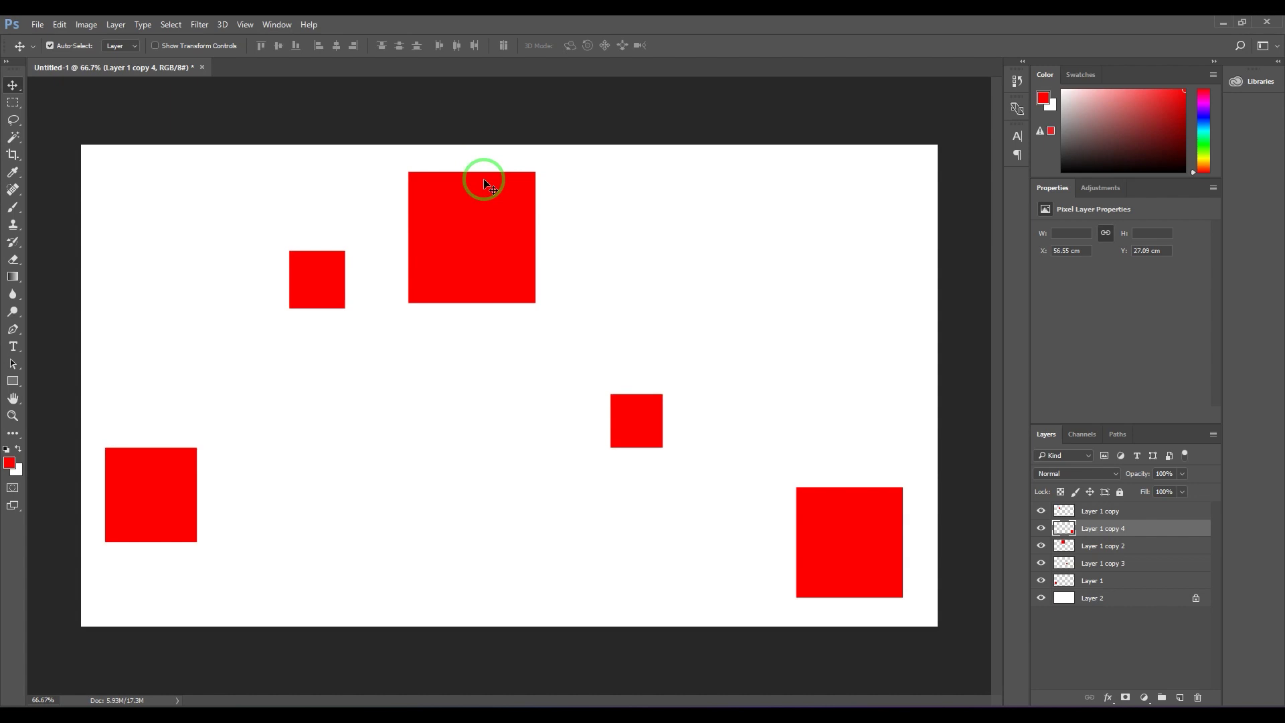
Reselect all five squares, try Align Top Edges again, and undo it
{"action": "left_click", "coordinate": [164, 464]}
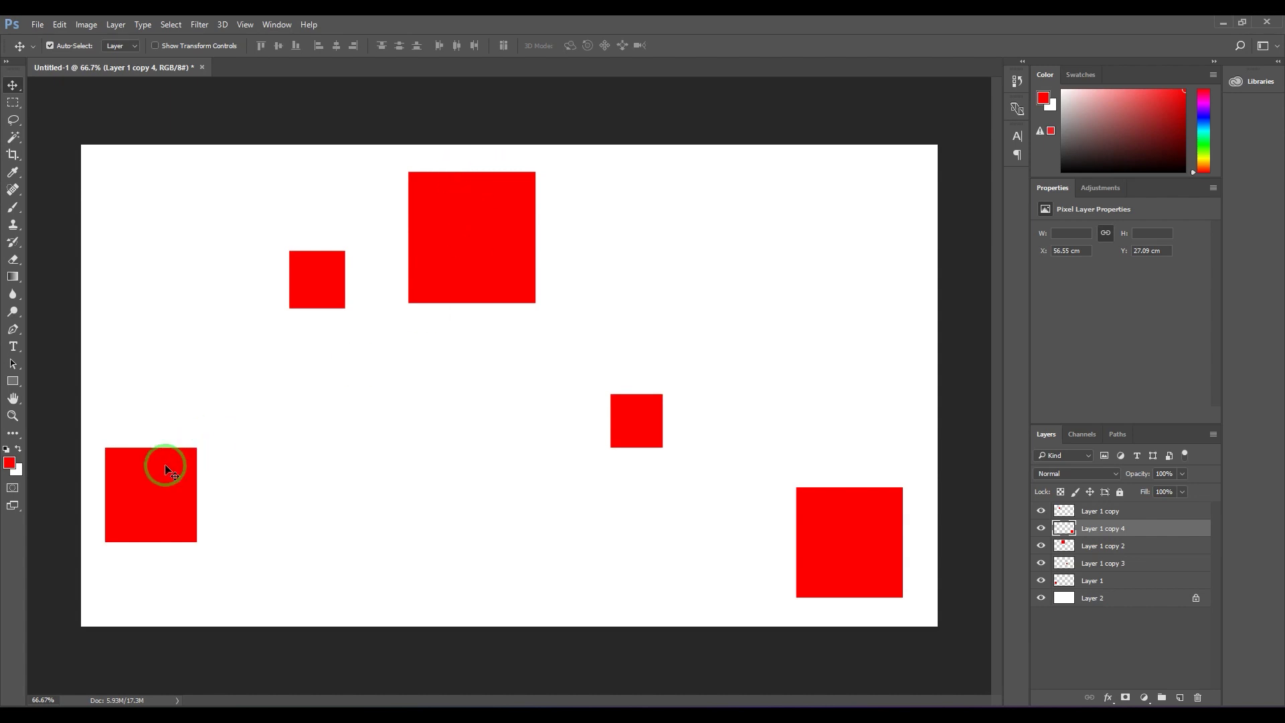
{"action": "left_click", "coordinate": [301, 288], "text": "shift"}
{"action": "left_click", "coordinate": [503, 230], "text": "shift"}
{"action": "left_click", "coordinate": [635, 429], "text": "shift"}
{"action": "left_click", "coordinate": [812, 519], "text": "shift"}
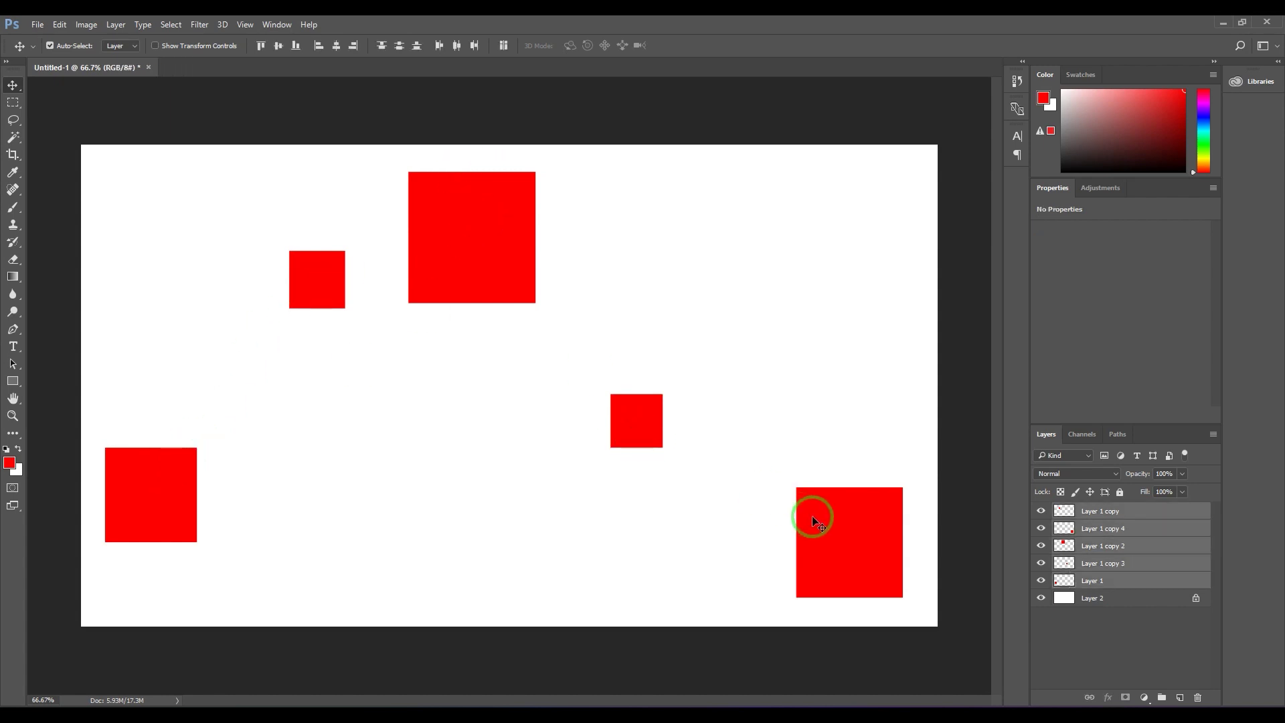
{"action": "left_click", "coordinate": [261, 44]}
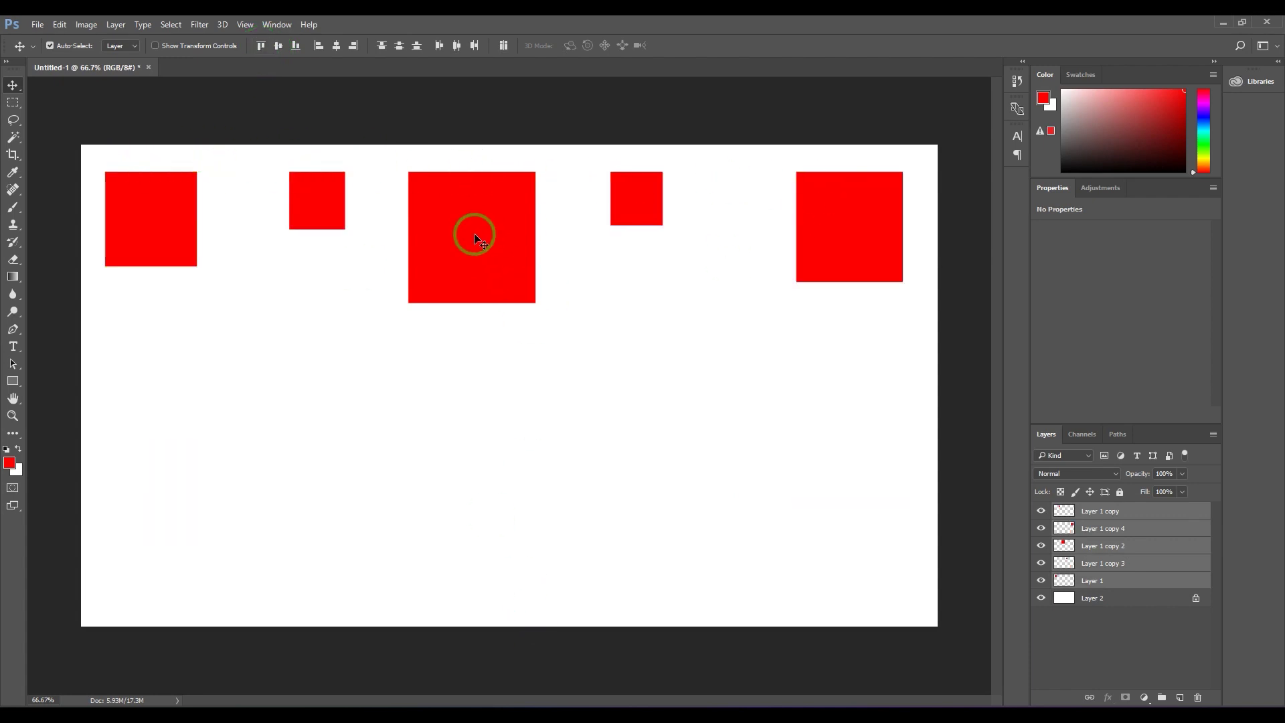
{"action": "key", "text": "ctrl+z"}
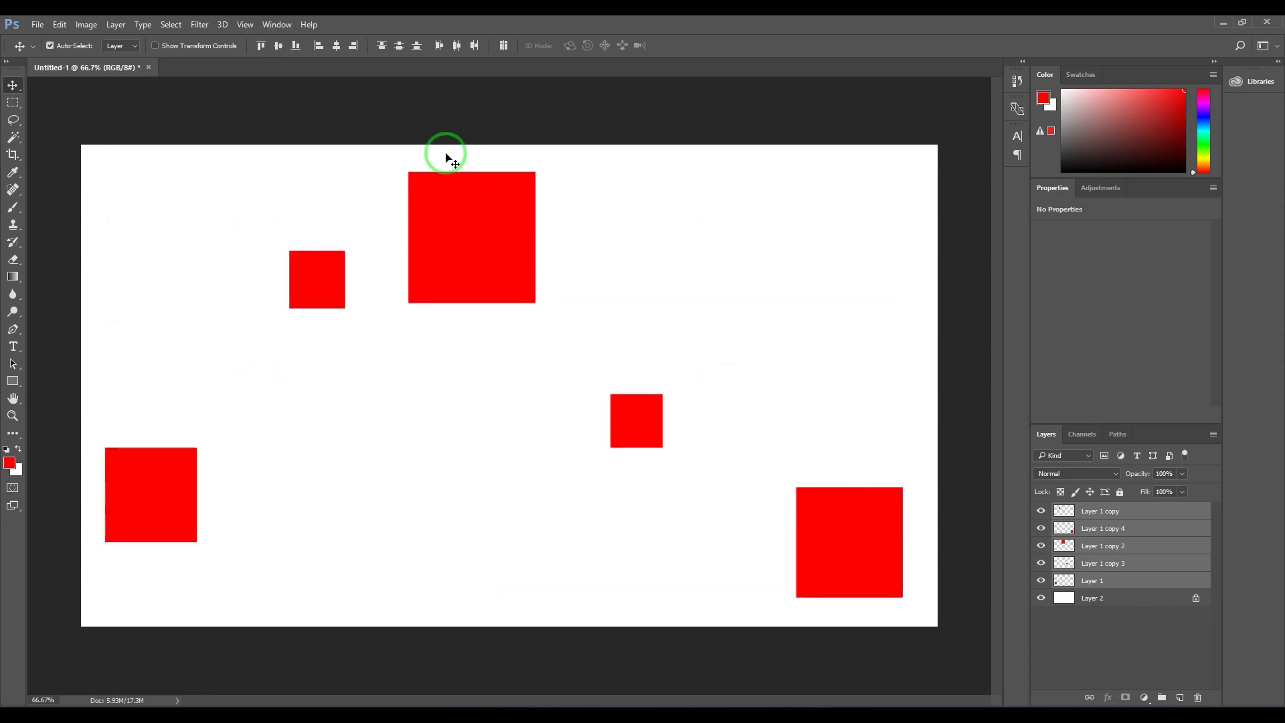
Align the five squares on their bottom edges and undo it, twice
{"action": "left_click", "coordinate": [295, 47]}
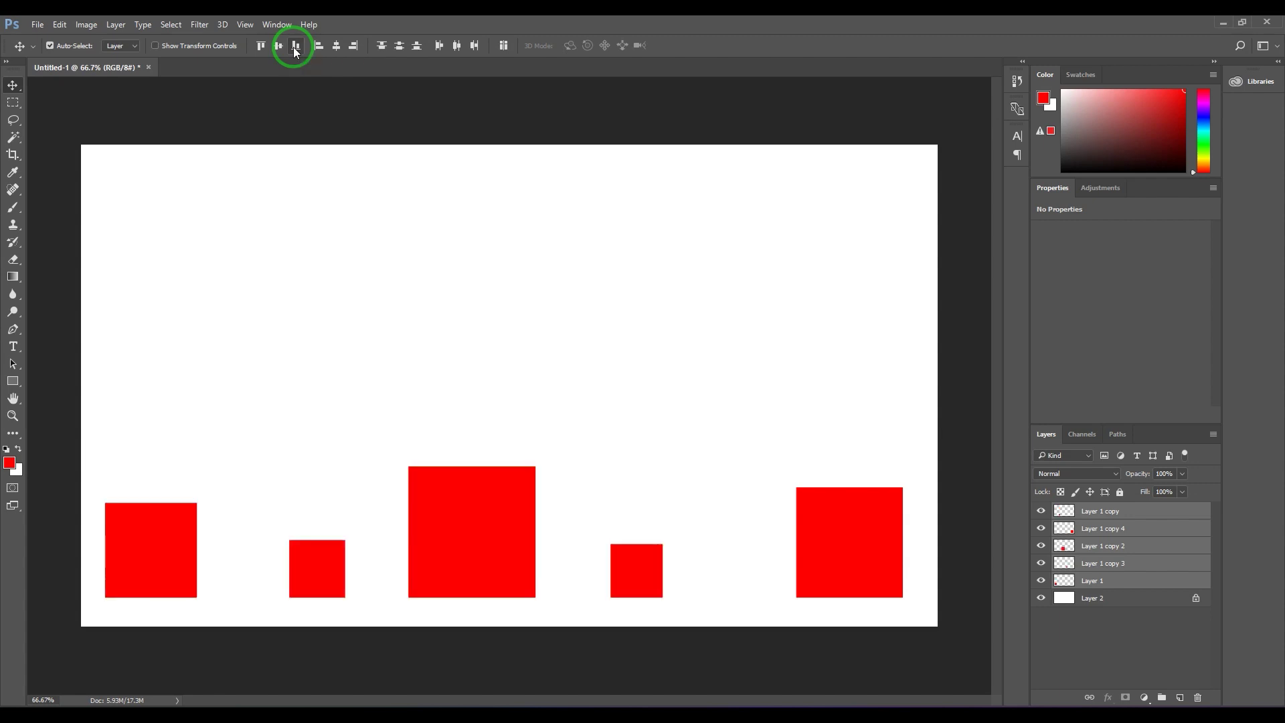
{"action": "key", "text": "ctrl+z"}
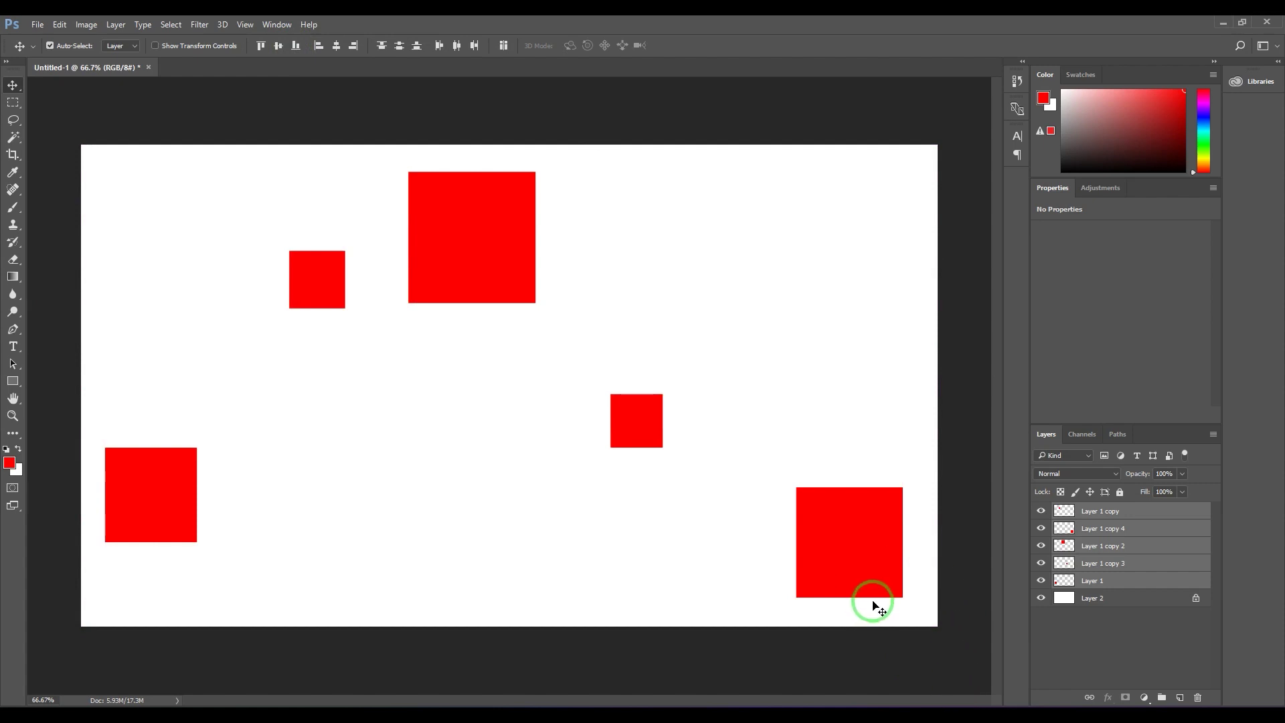
{"action": "left_click", "coordinate": [296, 46]}
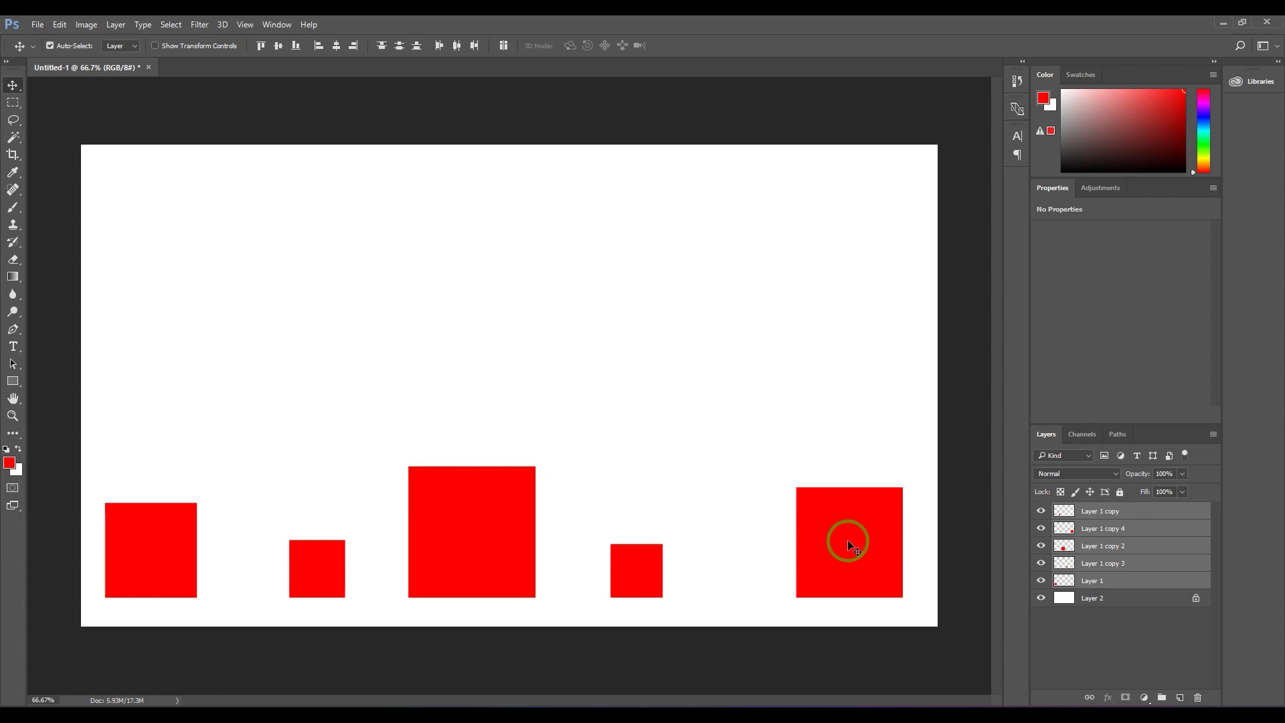
{"action": "key", "text": "ctrl+z"}
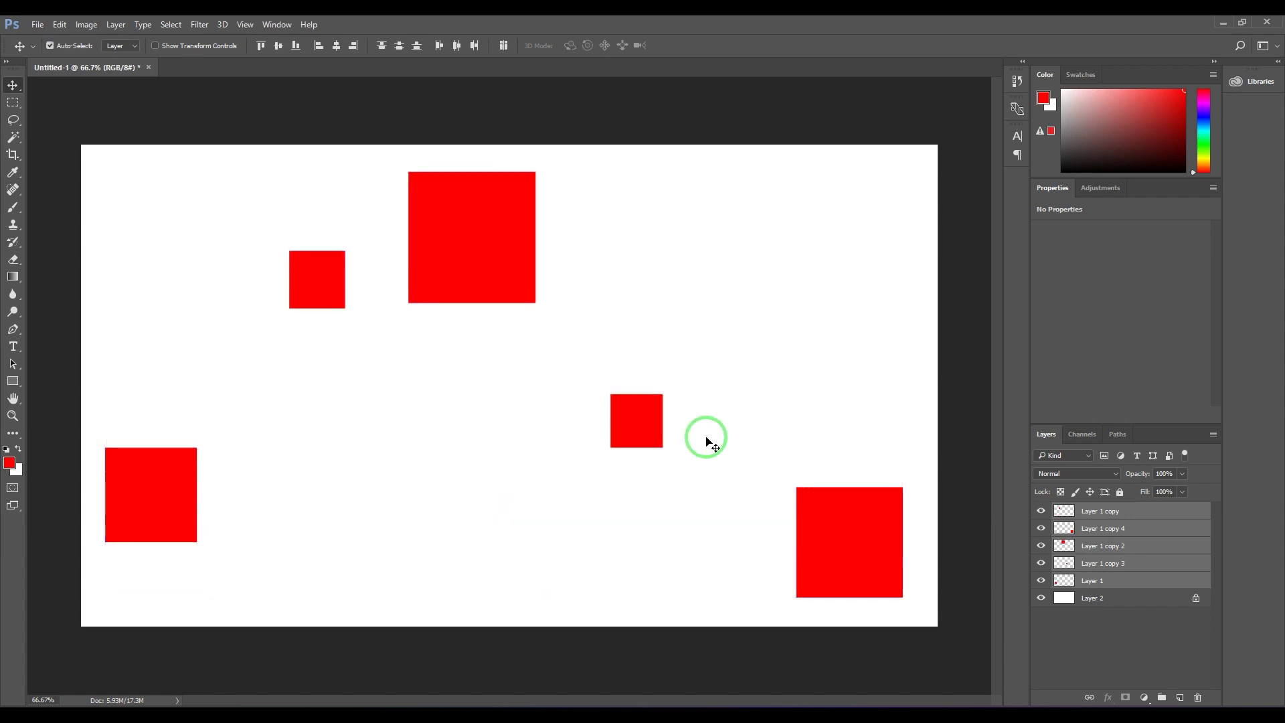
Align the five squares on their vertical centres and undo it, twice
{"action": "left_click", "coordinate": [278, 47]}
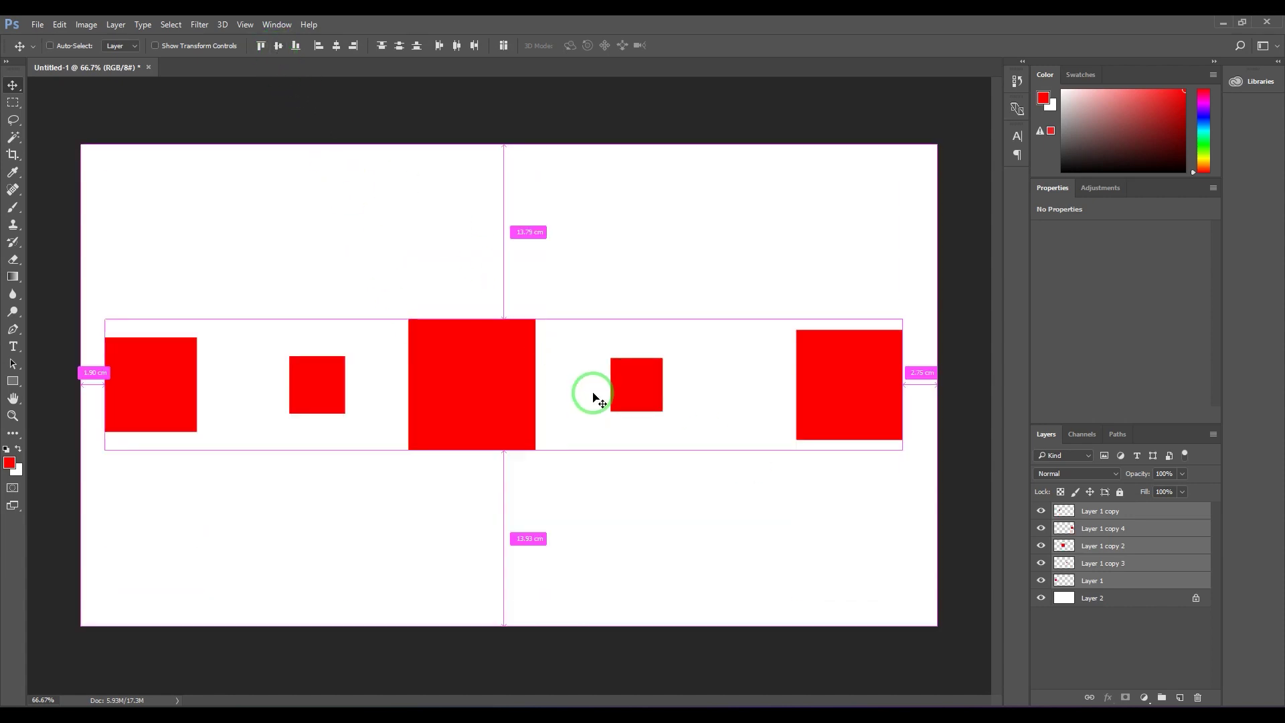
{"action": "key", "text": "ctrl+z"}
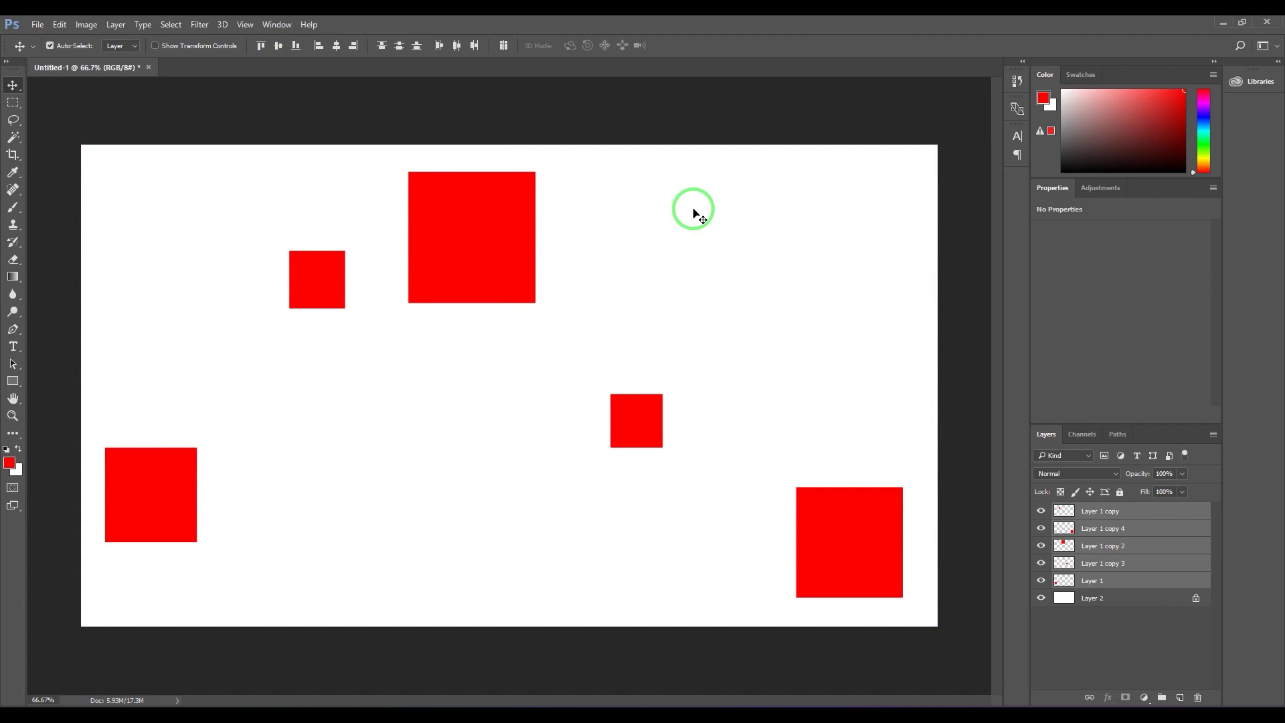
{"action": "left_click", "coordinate": [279, 45]}
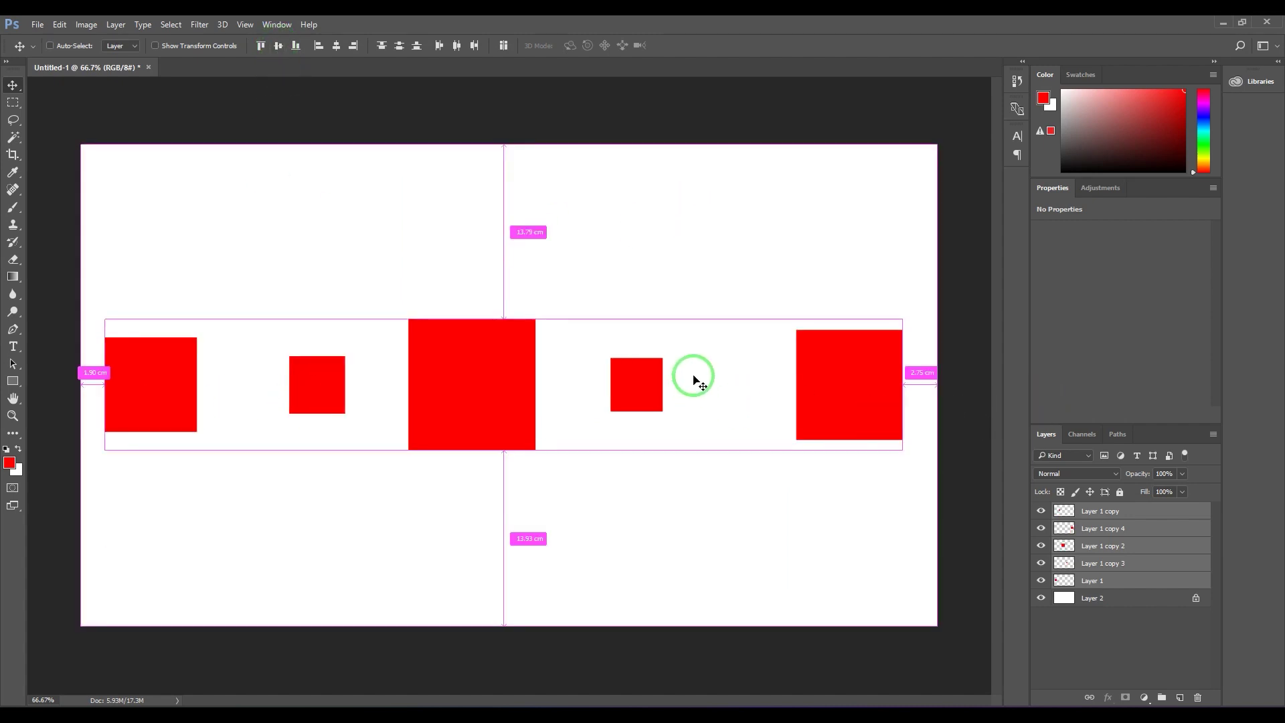
{"action": "key", "text": "ctrl+z"}
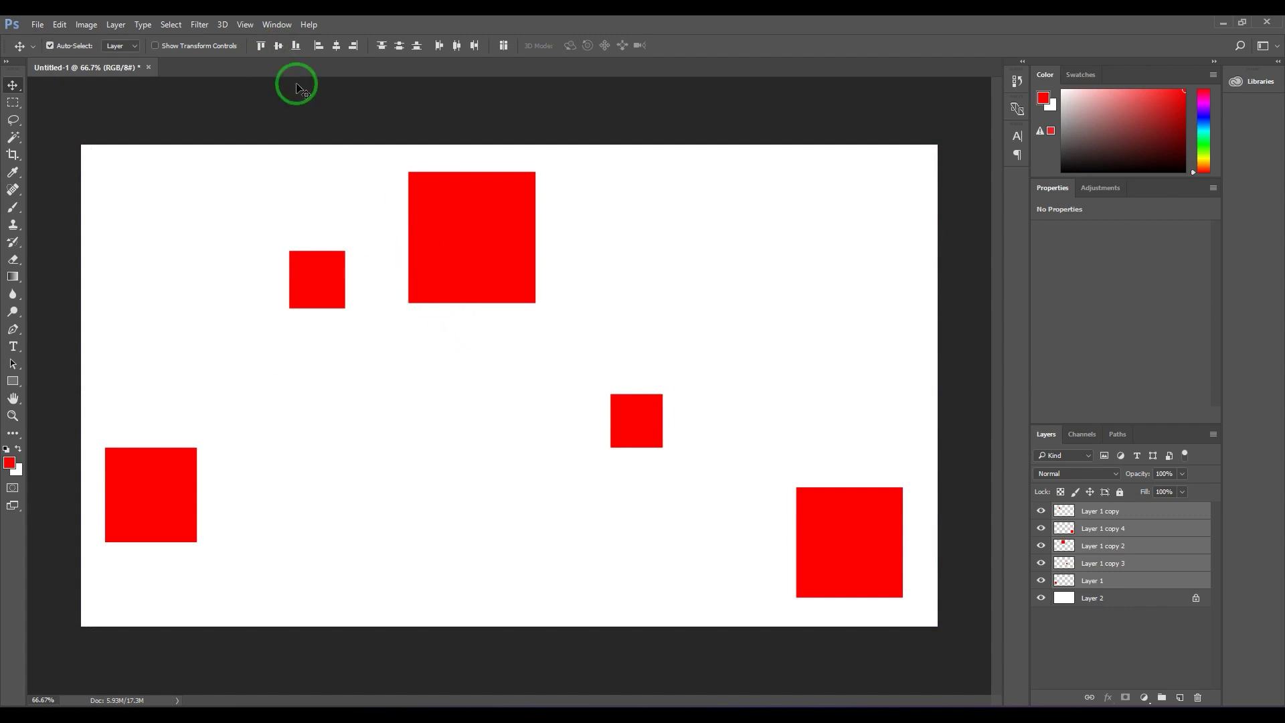
{"action": "left_click", "coordinate": [320, 47]}
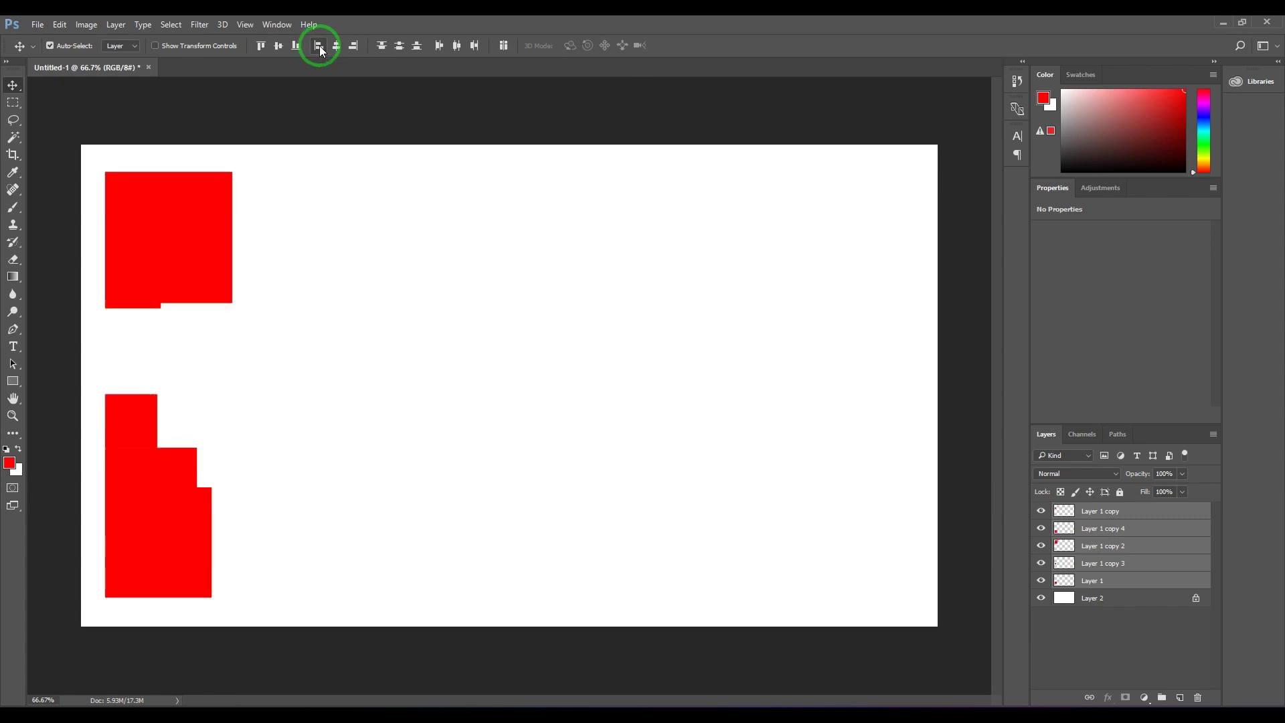
{"action": "key", "text": "ctrl+z"}
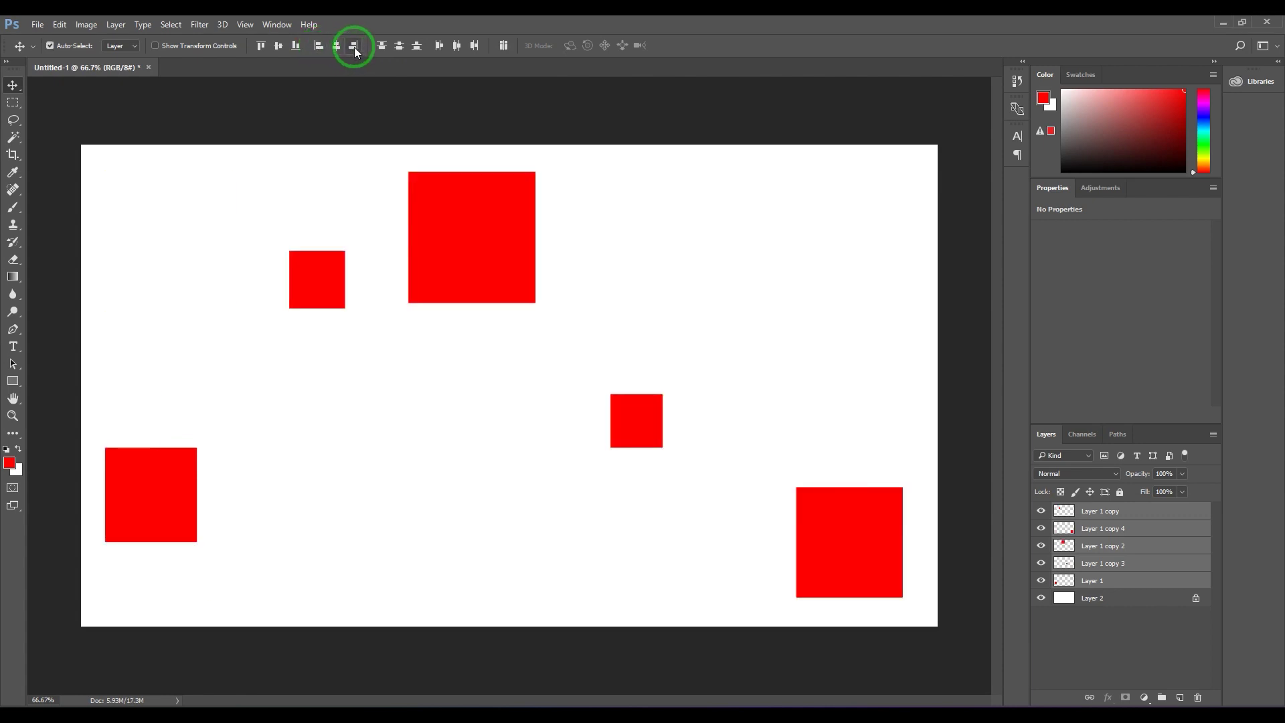
{"action": "left_click", "coordinate": [354, 46]}
{"action": "key", "text": "ctrl+z"}
{"action": "left_click", "coordinate": [337, 46]}
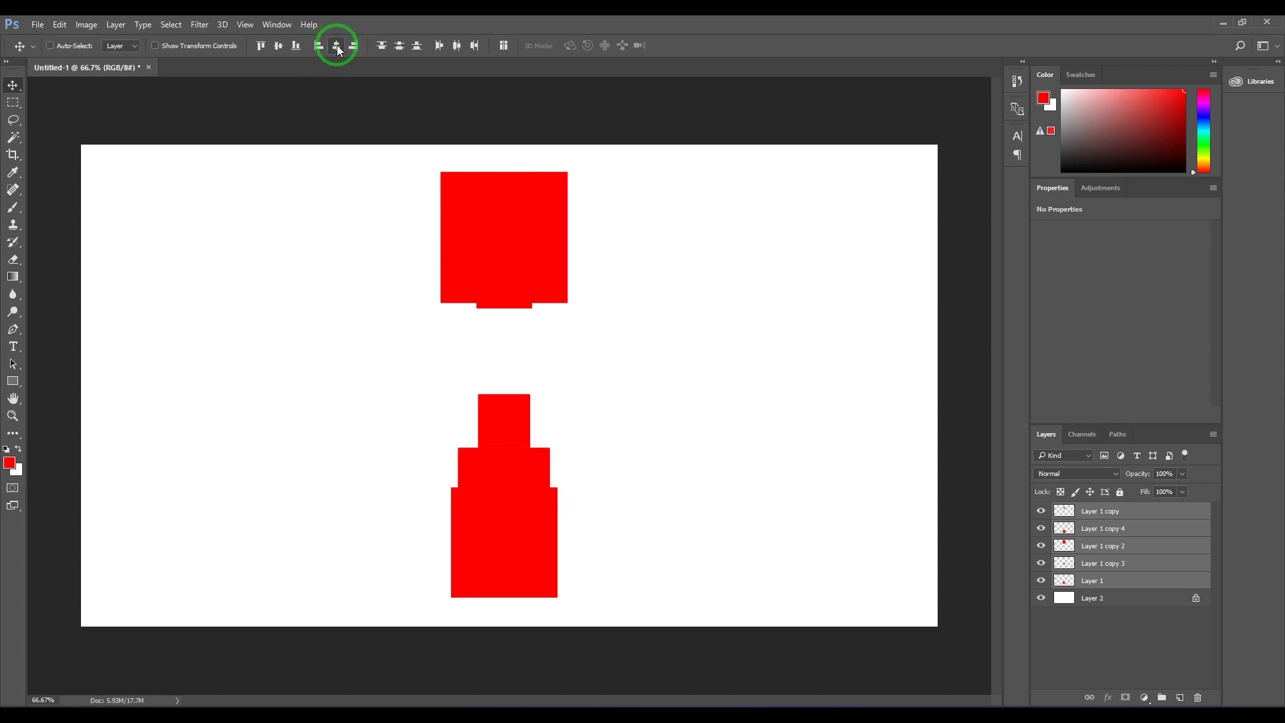
{"action": "key", "text": "ctrl+z"}
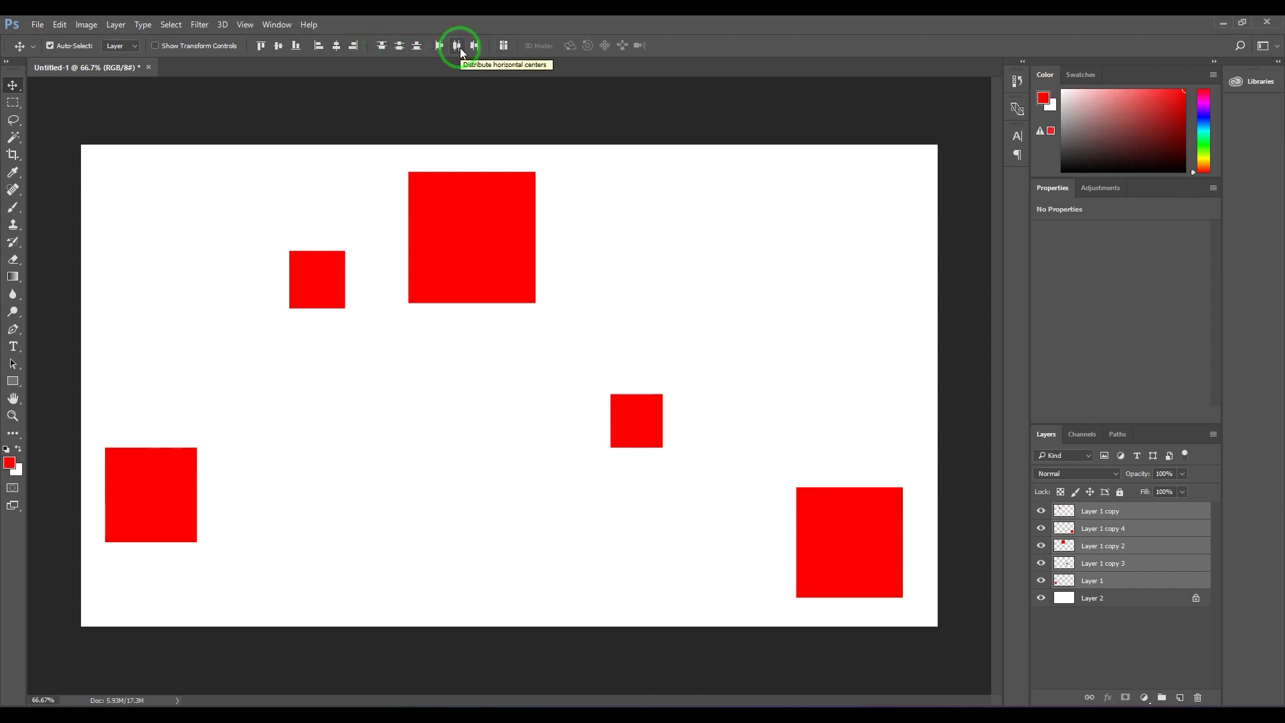
Align the squares on vertical centres and distribute them, then drag the middle squares to uneven positions
{"action": "left_click", "coordinate": [280, 50]}
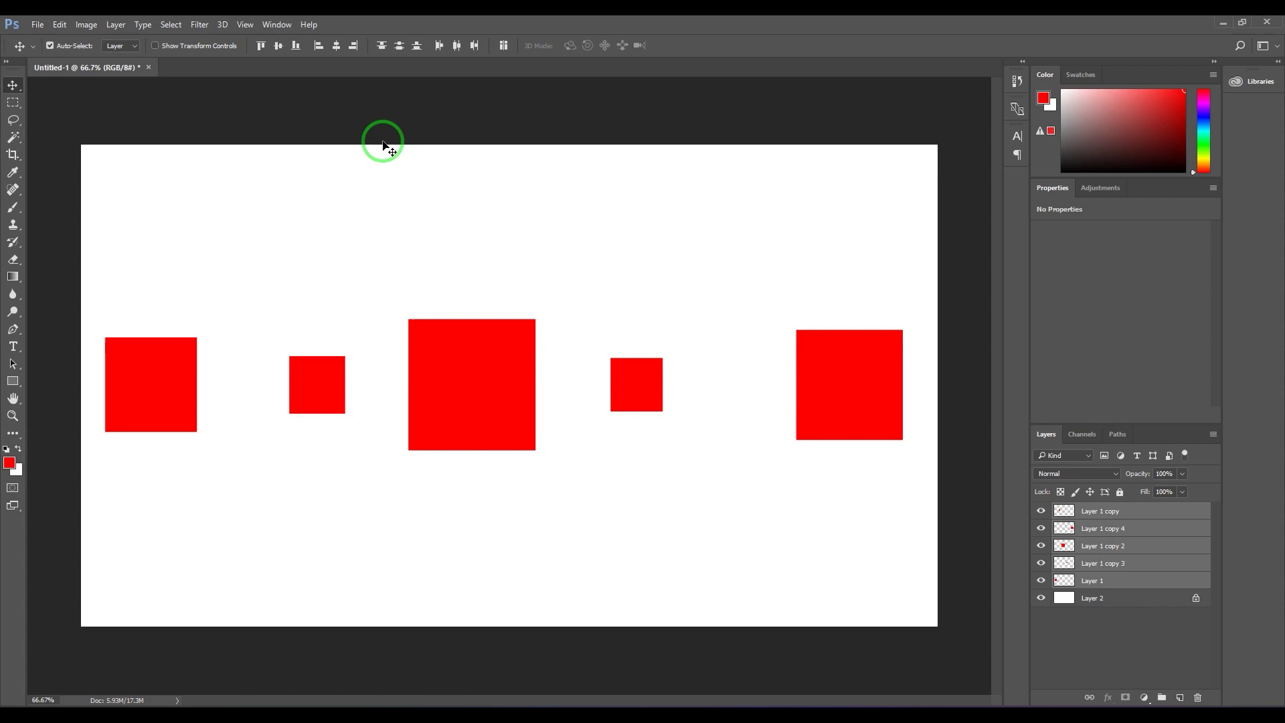
{"action": "left_click", "coordinate": [458, 45]}
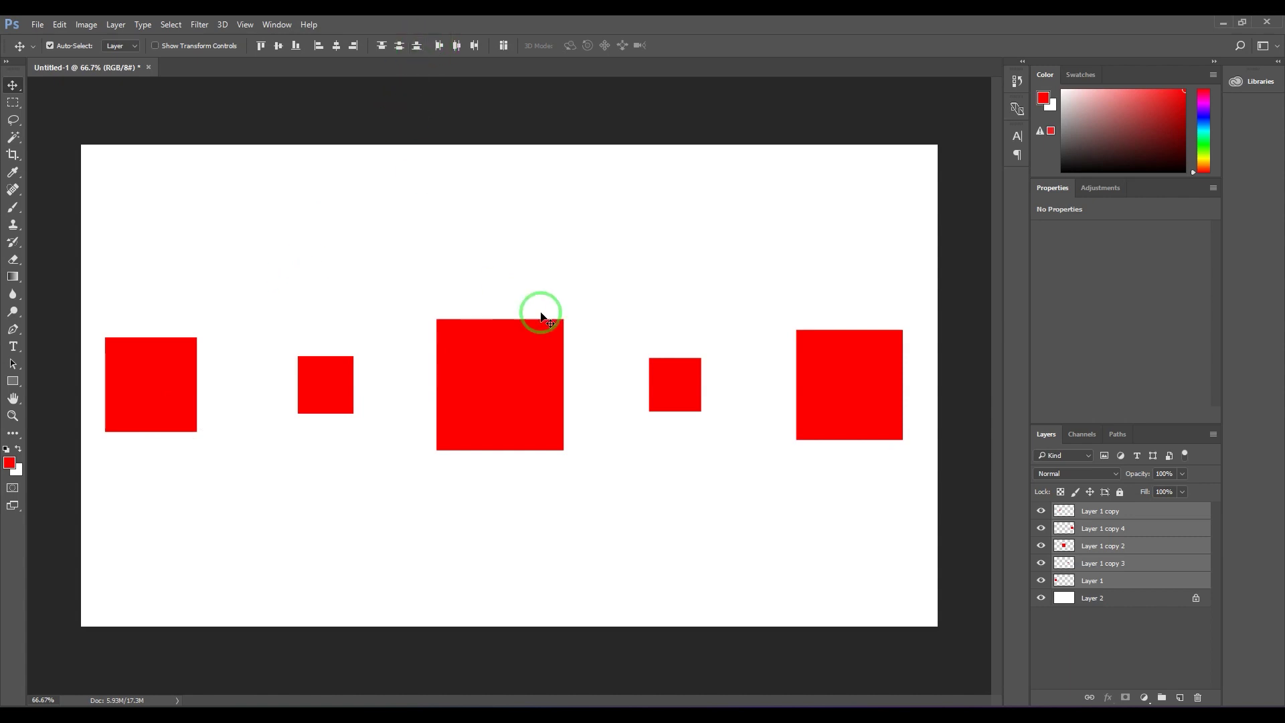
{"action": "left_click_drag", "start_coordinate": [541, 316], "coordinate": [512, 320]}
{"action": "left_click_drag", "start_coordinate": [309, 391], "coordinate": [261, 379]}
{"action": "left_click_drag", "start_coordinate": [510, 410], "coordinate": [429, 412]}
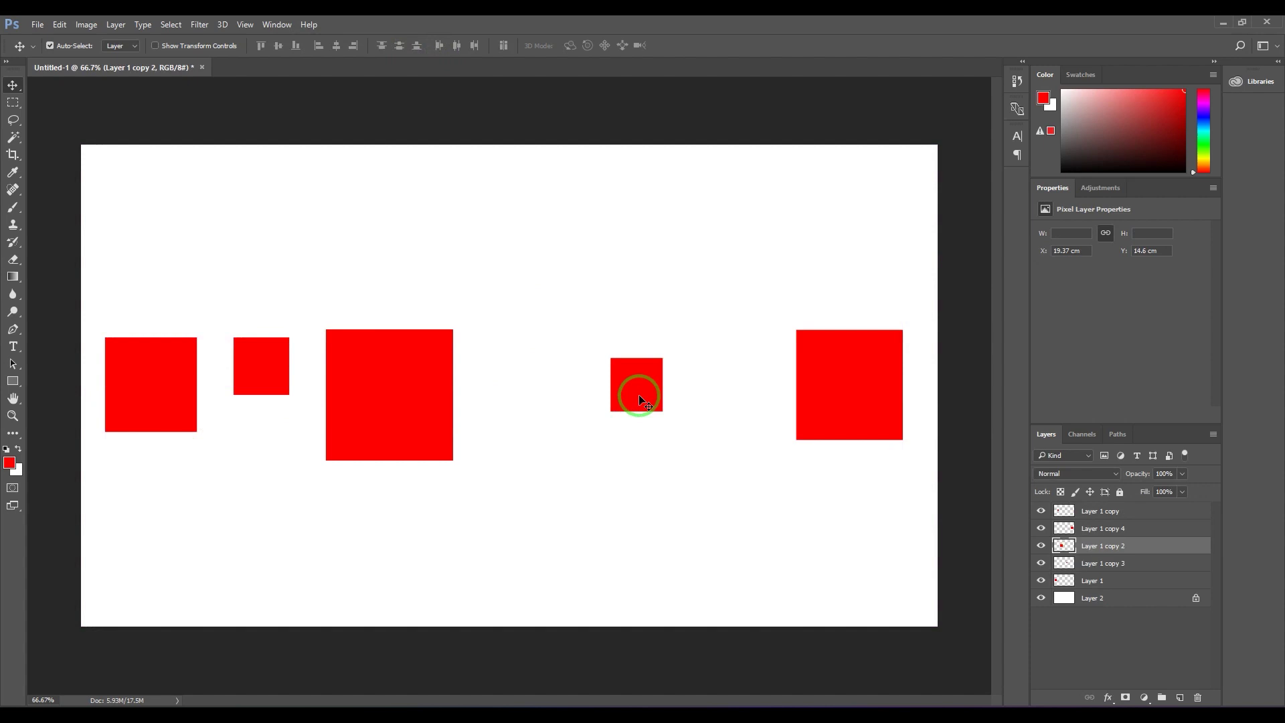
{"action": "left_click_drag", "start_coordinate": [639, 395], "coordinate": [731, 400]}
Select all five square layers, realign them on vertical centres, and undo the redistribution
{"action": "left_click", "coordinate": [155, 391]}
{"action": "left_click", "coordinate": [253, 375], "text": "shift"}
{"action": "left_click", "coordinate": [388, 392], "text": "shift"}
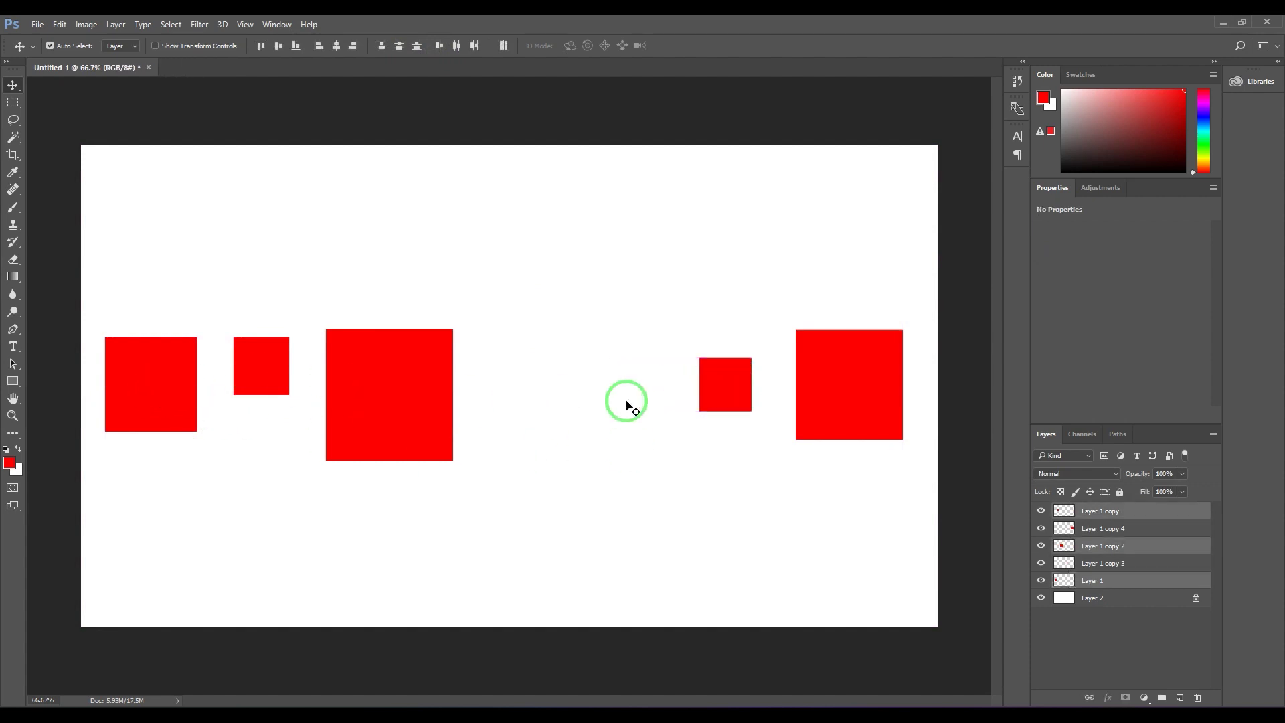
{"action": "left_click", "coordinate": [703, 395], "text": "shift"}
{"action": "left_click", "coordinate": [866, 388], "text": "shift"}
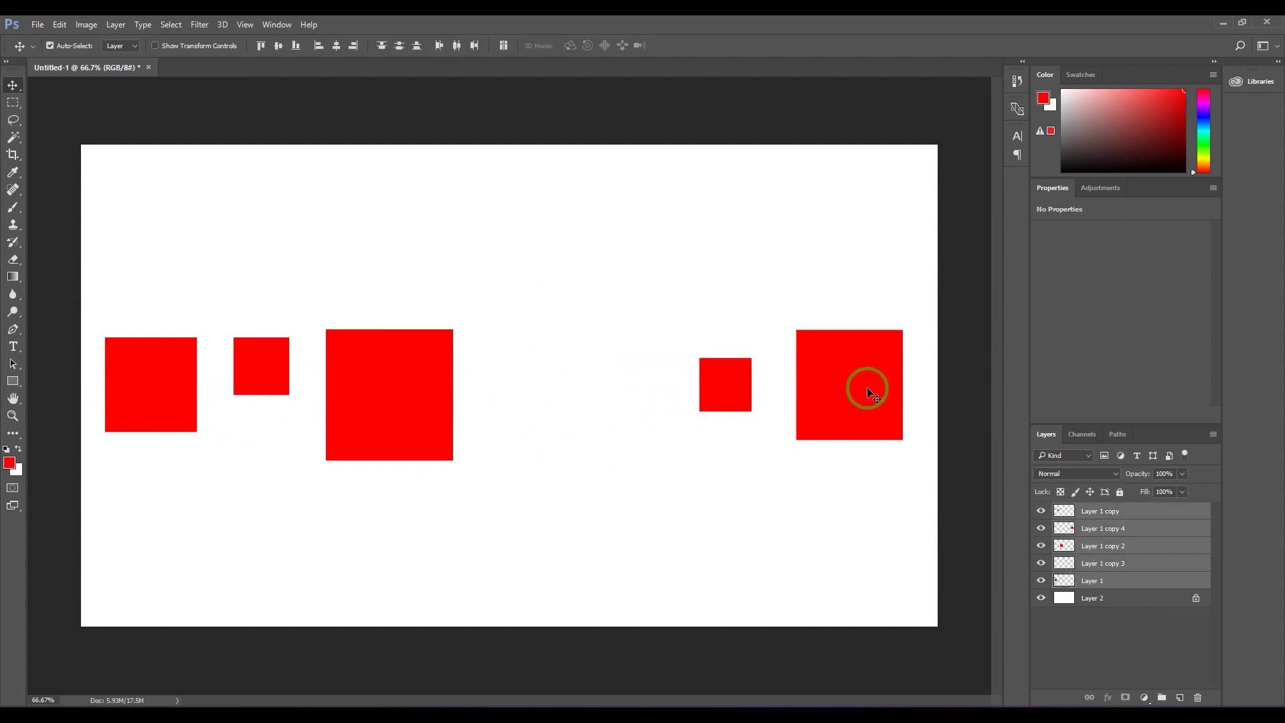
{"action": "left_click", "coordinate": [275, 47]}
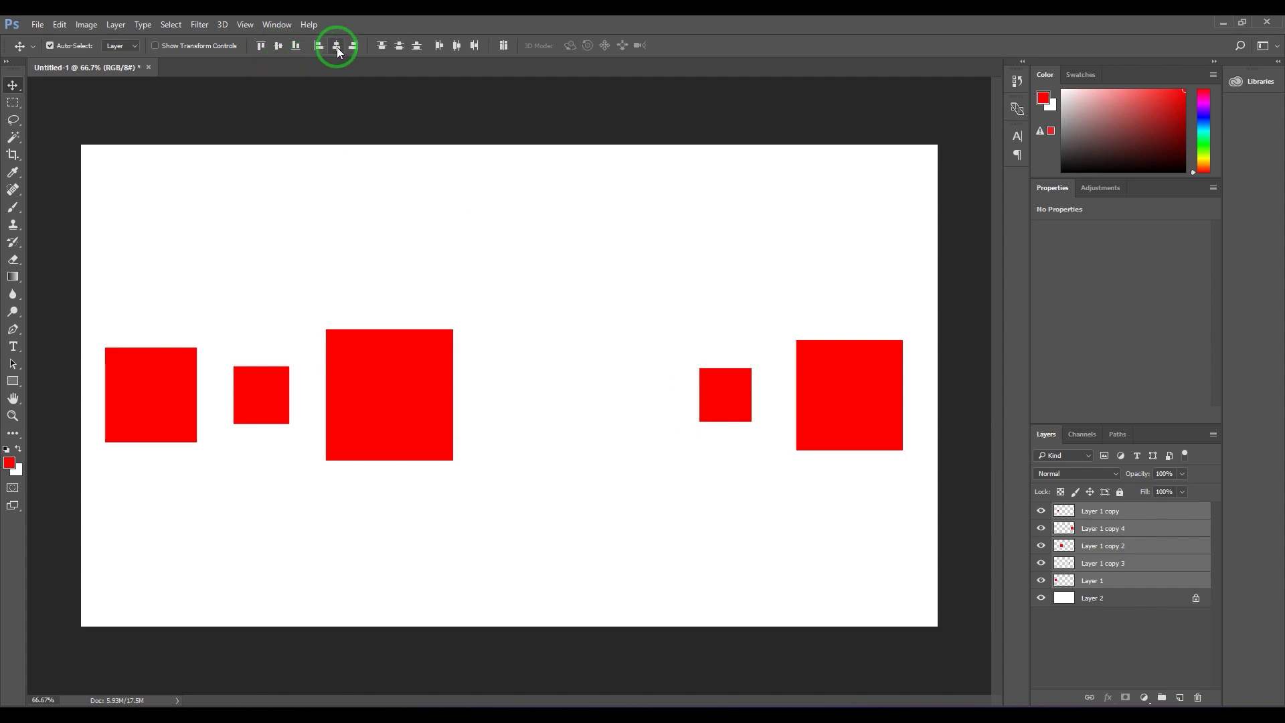
{"action": "left_click", "coordinate": [456, 47]}
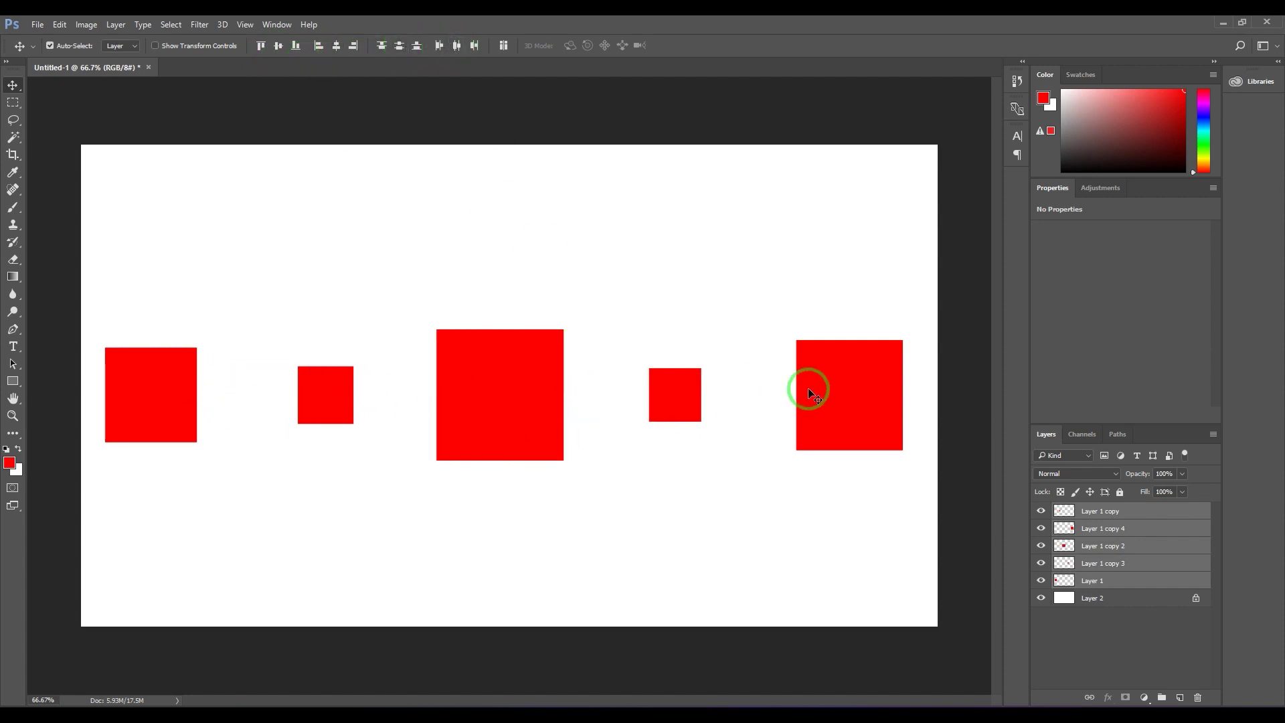
{"action": "key", "text": "ctrl+z"}
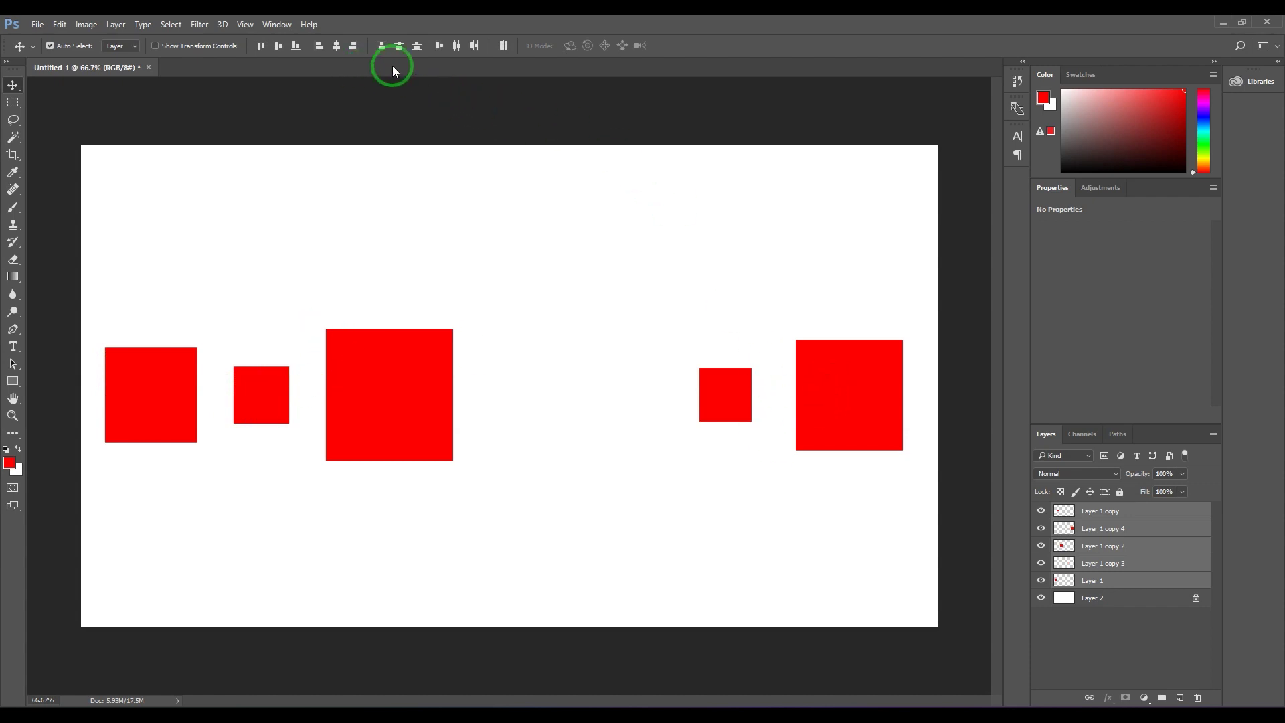
Apply Distribute horizontal centers to the five selected red square layers
{"action": "left_click", "coordinate": [439, 45]}
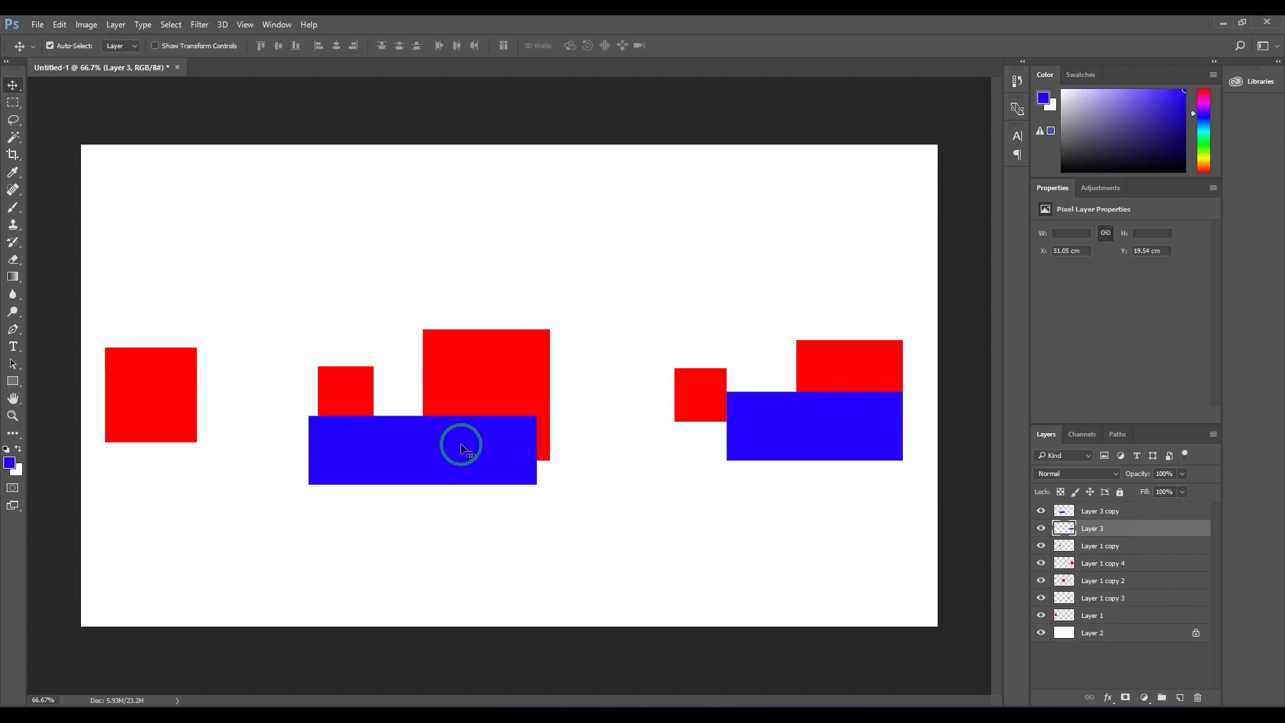
Reposition a blue bar, delete an unwanted copy, and duplicate the bar into the left gap
{"action": "left_click_drag", "start_coordinate": [459, 442], "coordinate": [653, 421]}
{"action": "key", "text": "ctrl+t"}
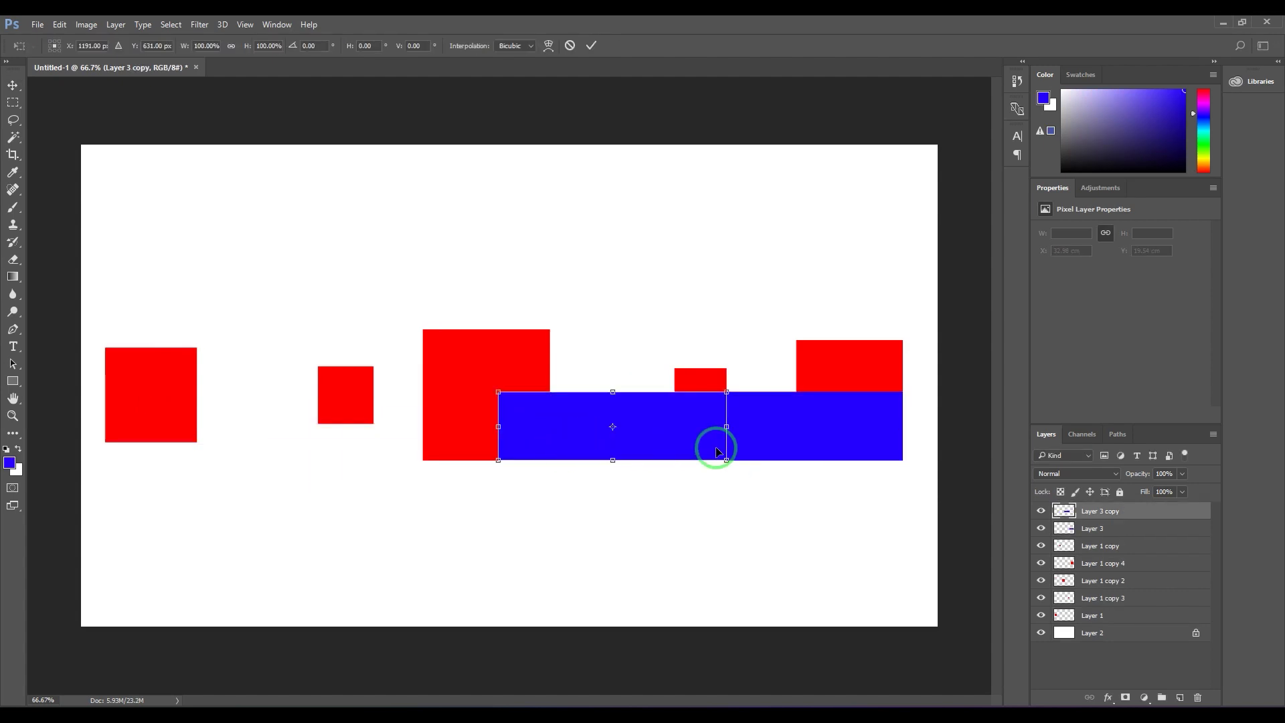
{"action": "key", "text": "Return"}
{"action": "key", "text": "Delete"}
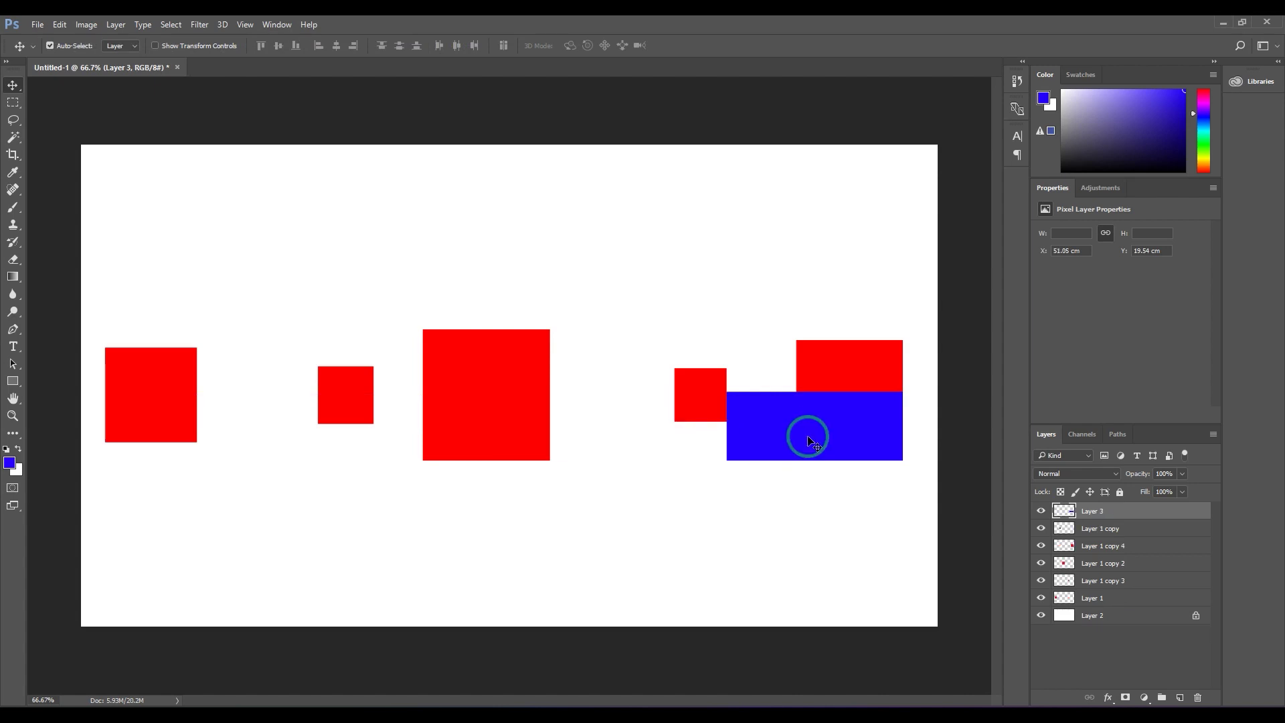
{"action": "left_click_drag", "start_coordinate": [849, 439], "coordinate": [296, 437]}
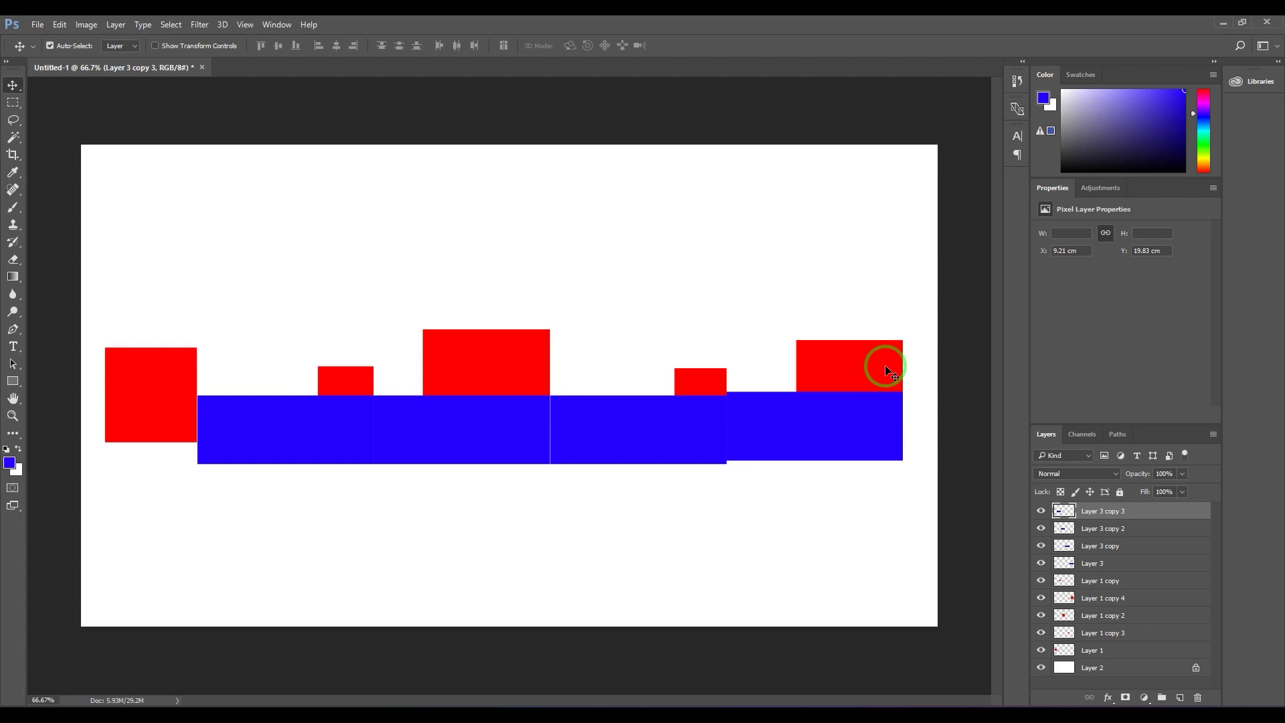
Lower two blue blocks to stagger their heights and delete the lower-right extra block
{"action": "left_click_drag", "start_coordinate": [629, 436], "coordinate": [627, 490]}
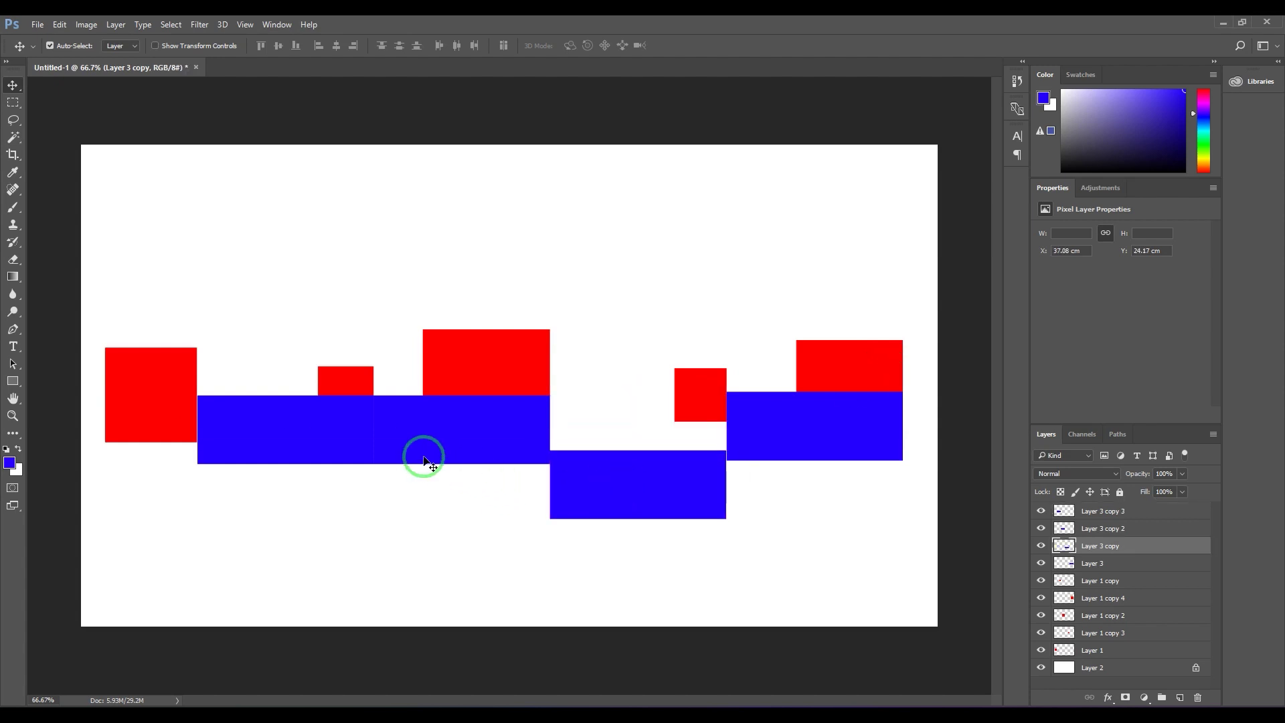
{"action": "left_click_drag", "start_coordinate": [358, 416], "coordinate": [359, 470]}
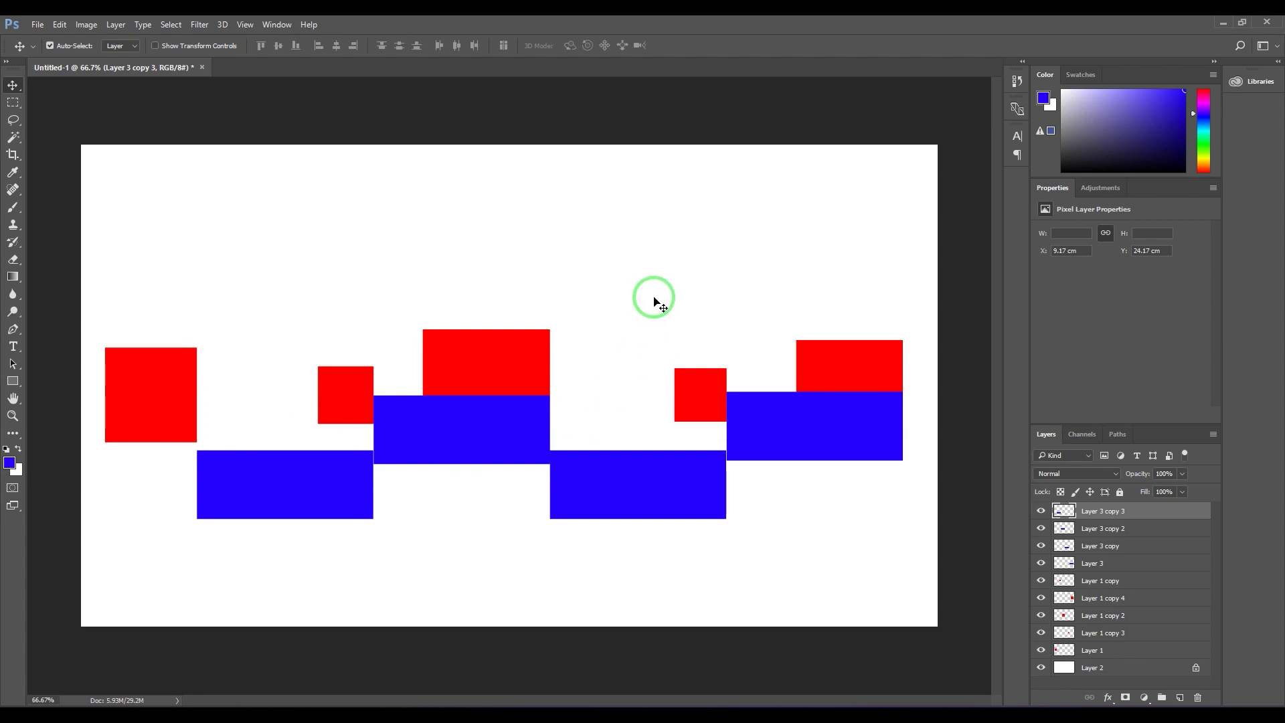
{"action": "left_click", "coordinate": [677, 487]}
{"action": "key", "text": "Delete"}
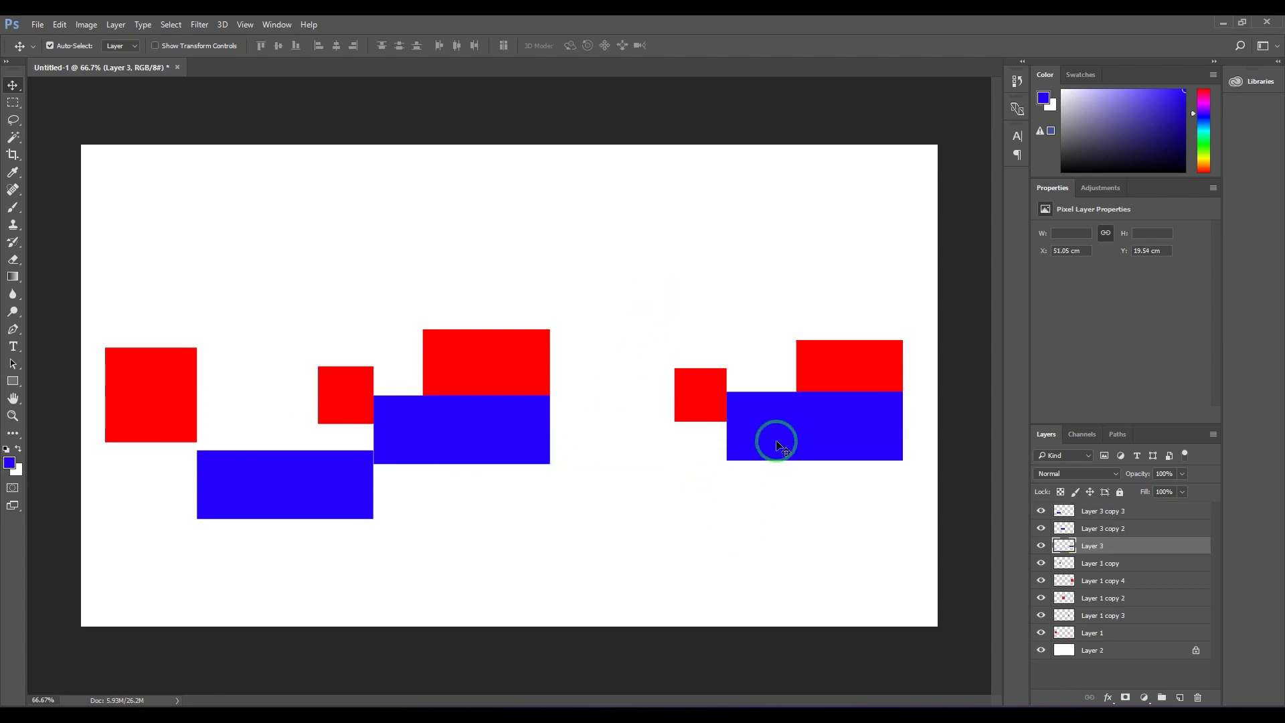